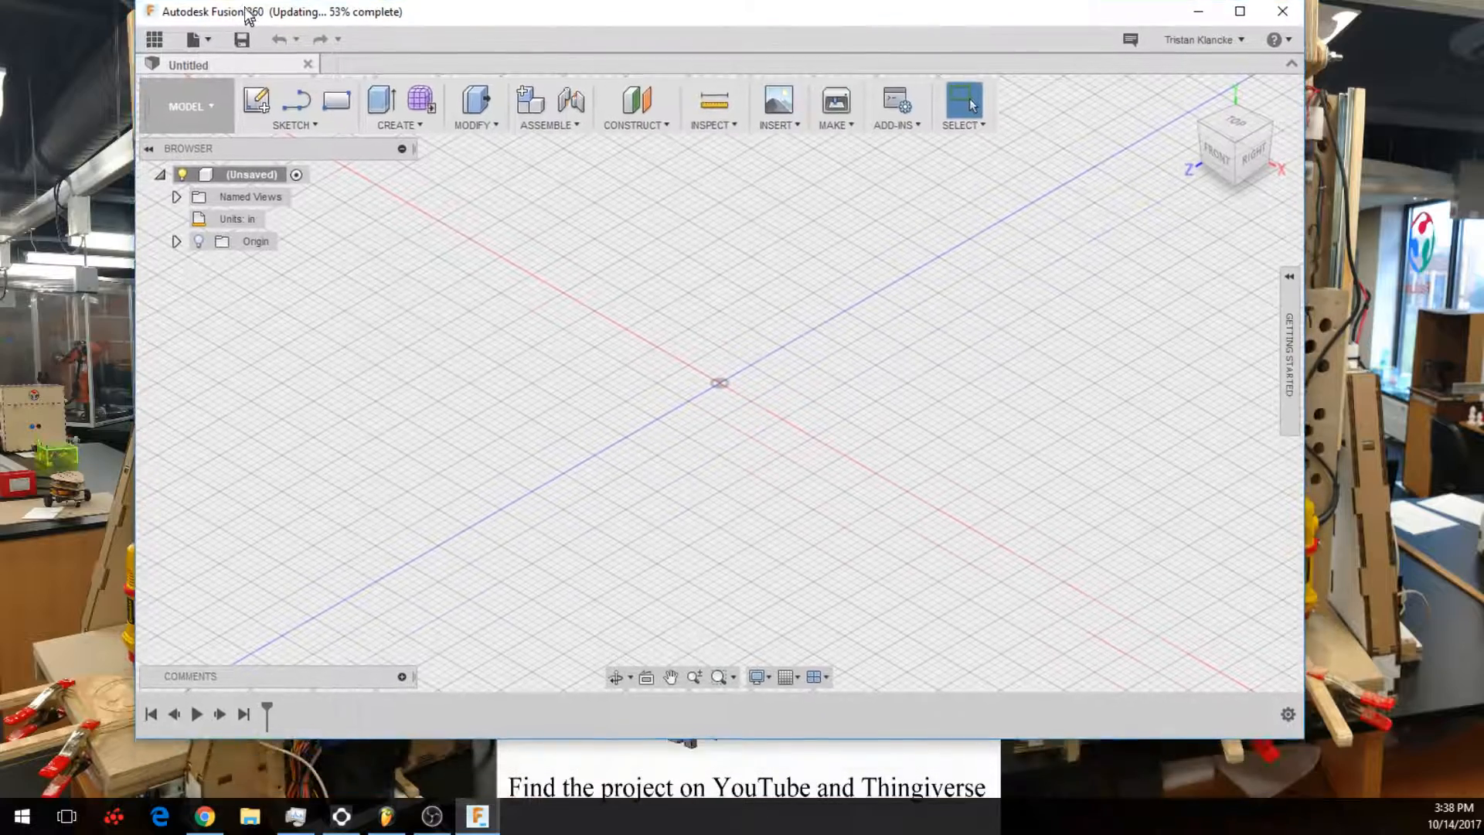
Step: View the list of available workspaces, including CAM, and minimize the Fusion 360 window
click(80, 88)
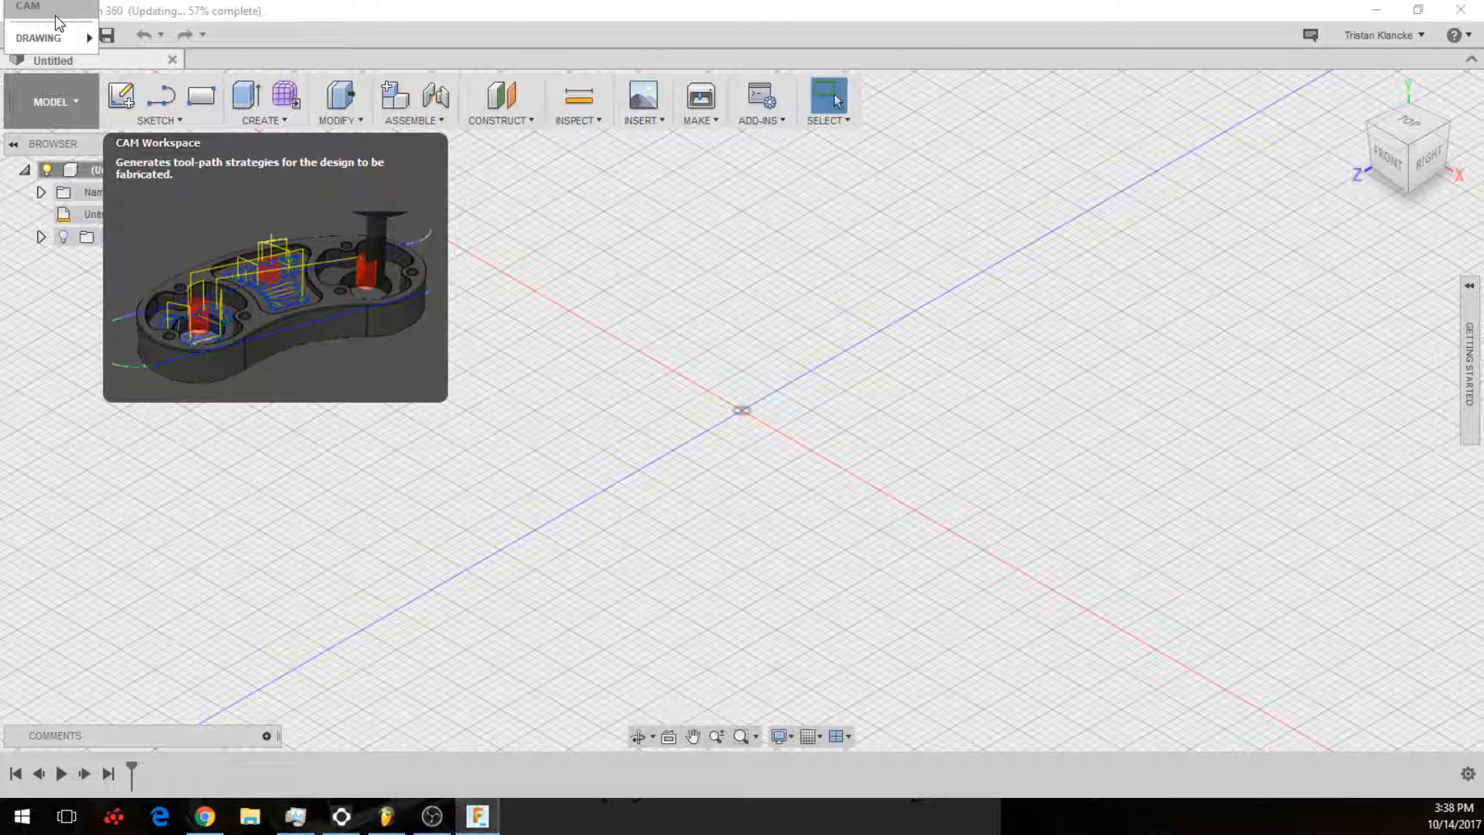
click(1376, 11)
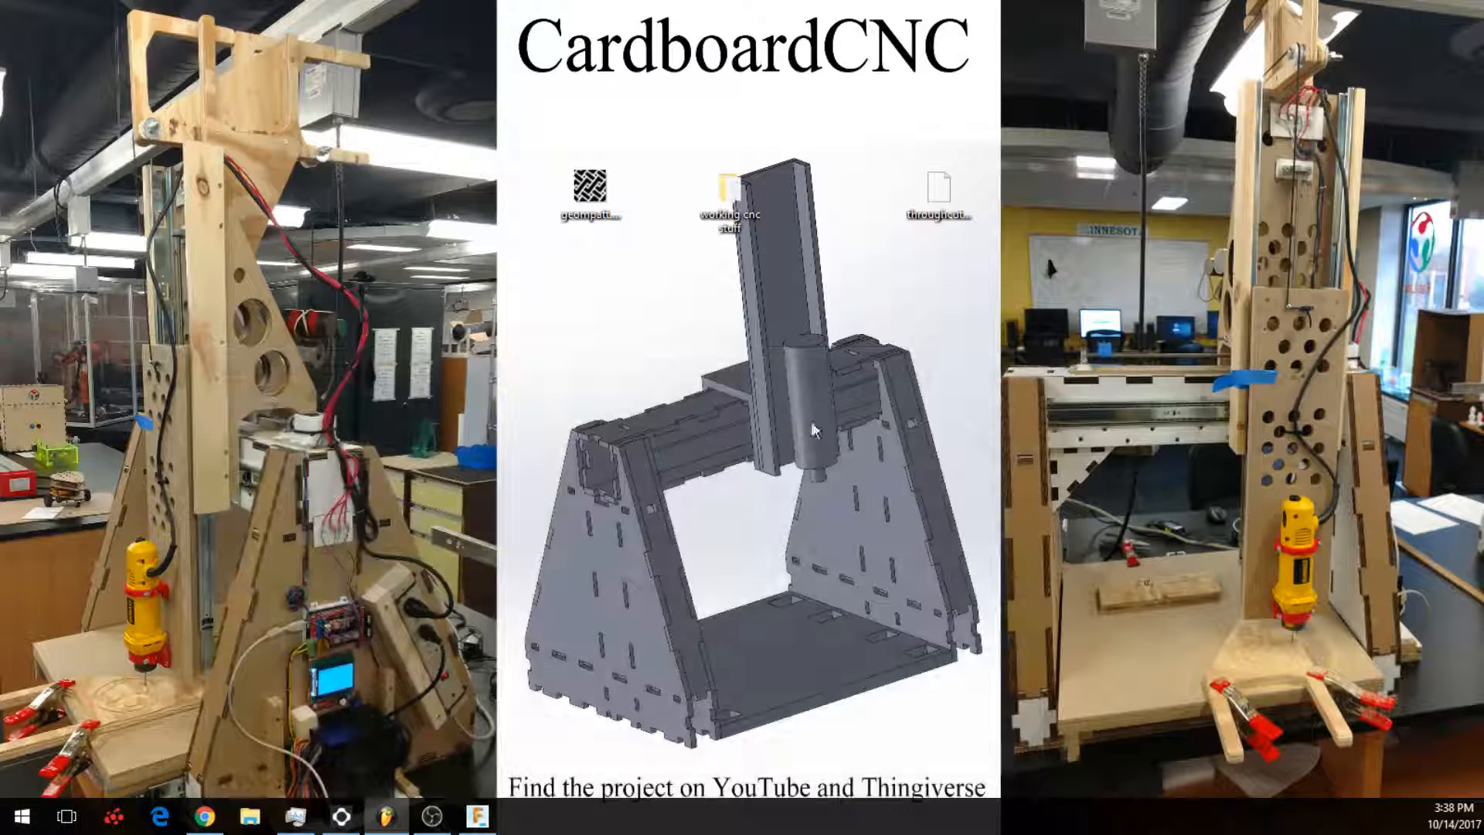
Step: Switch to a new Chrome window, go to easel.inventables.com and create a new project
right_click(216, 823)
click(162, 725)
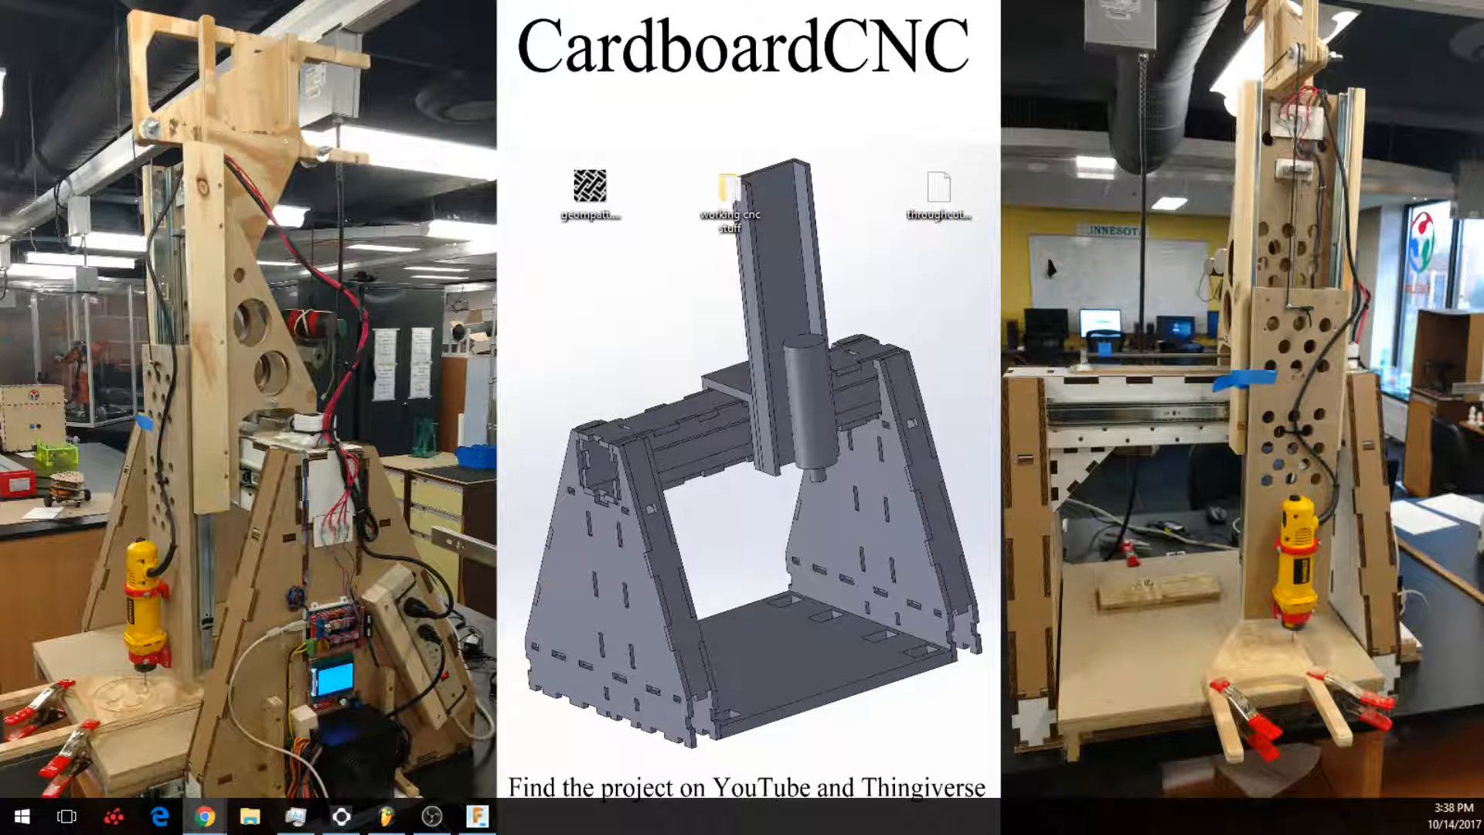
drag(619, 0, 520, 0)
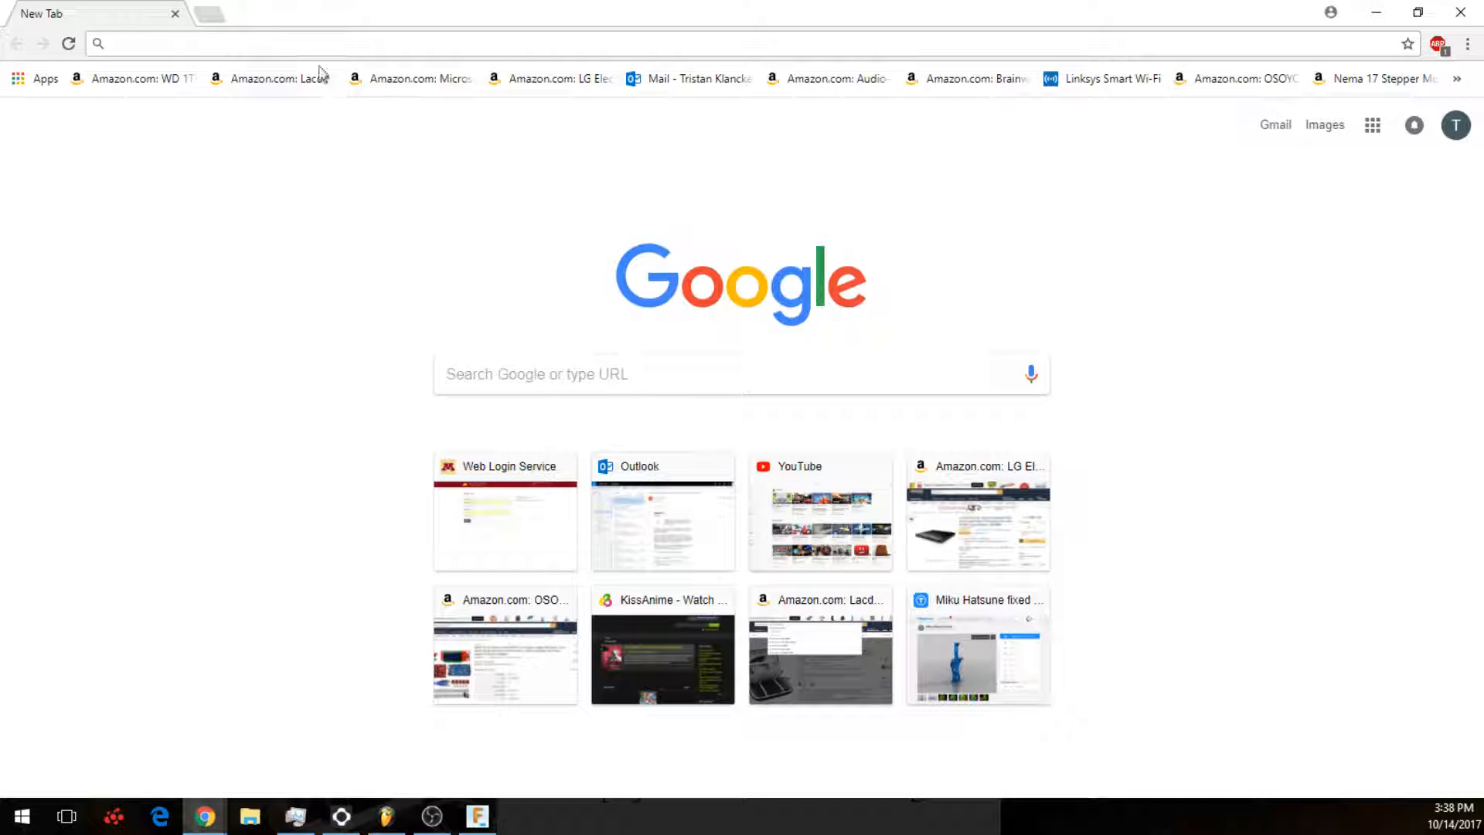
click(326, 39)
text(eas)
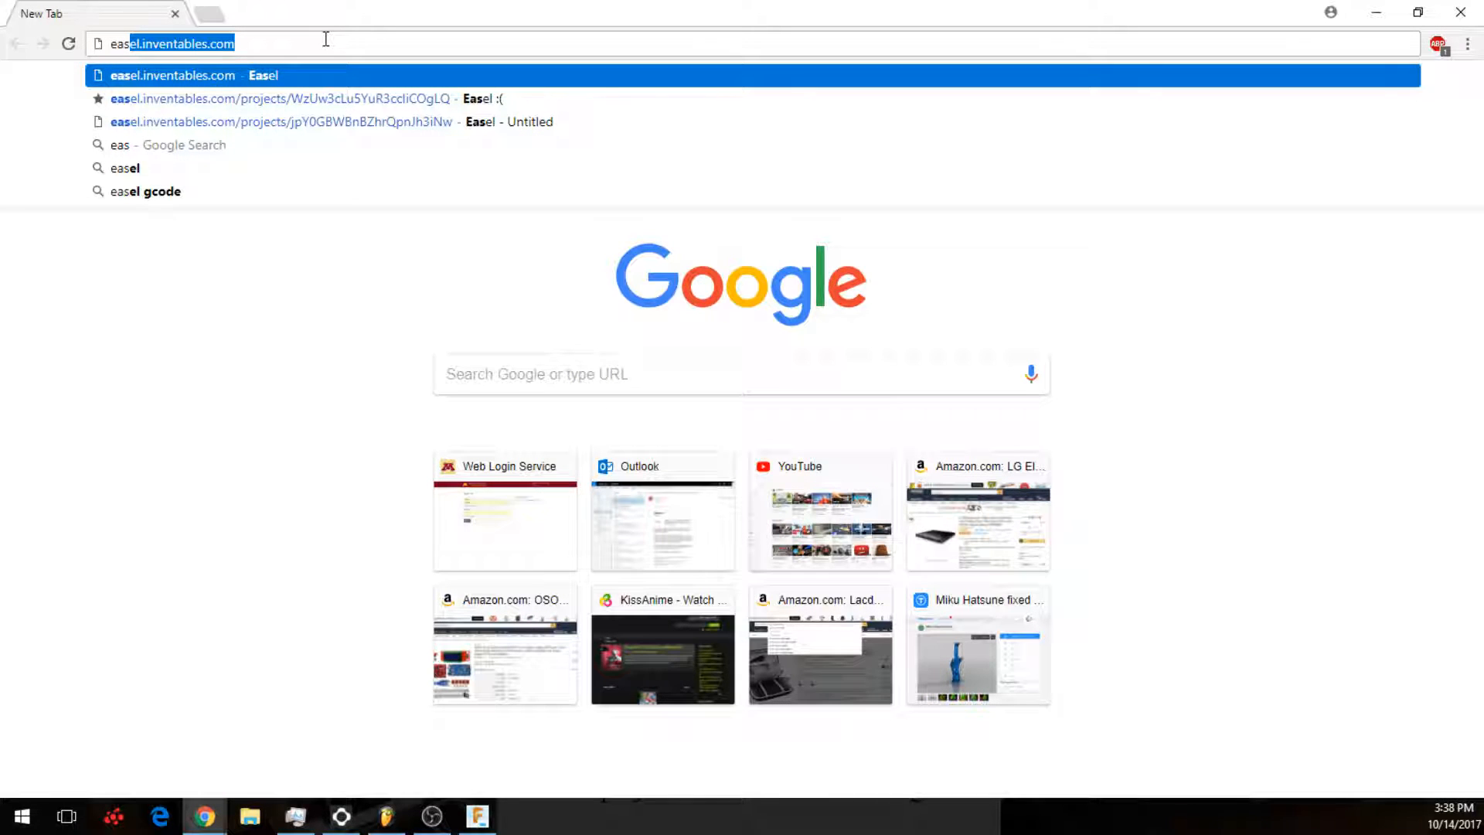
text(el.in)
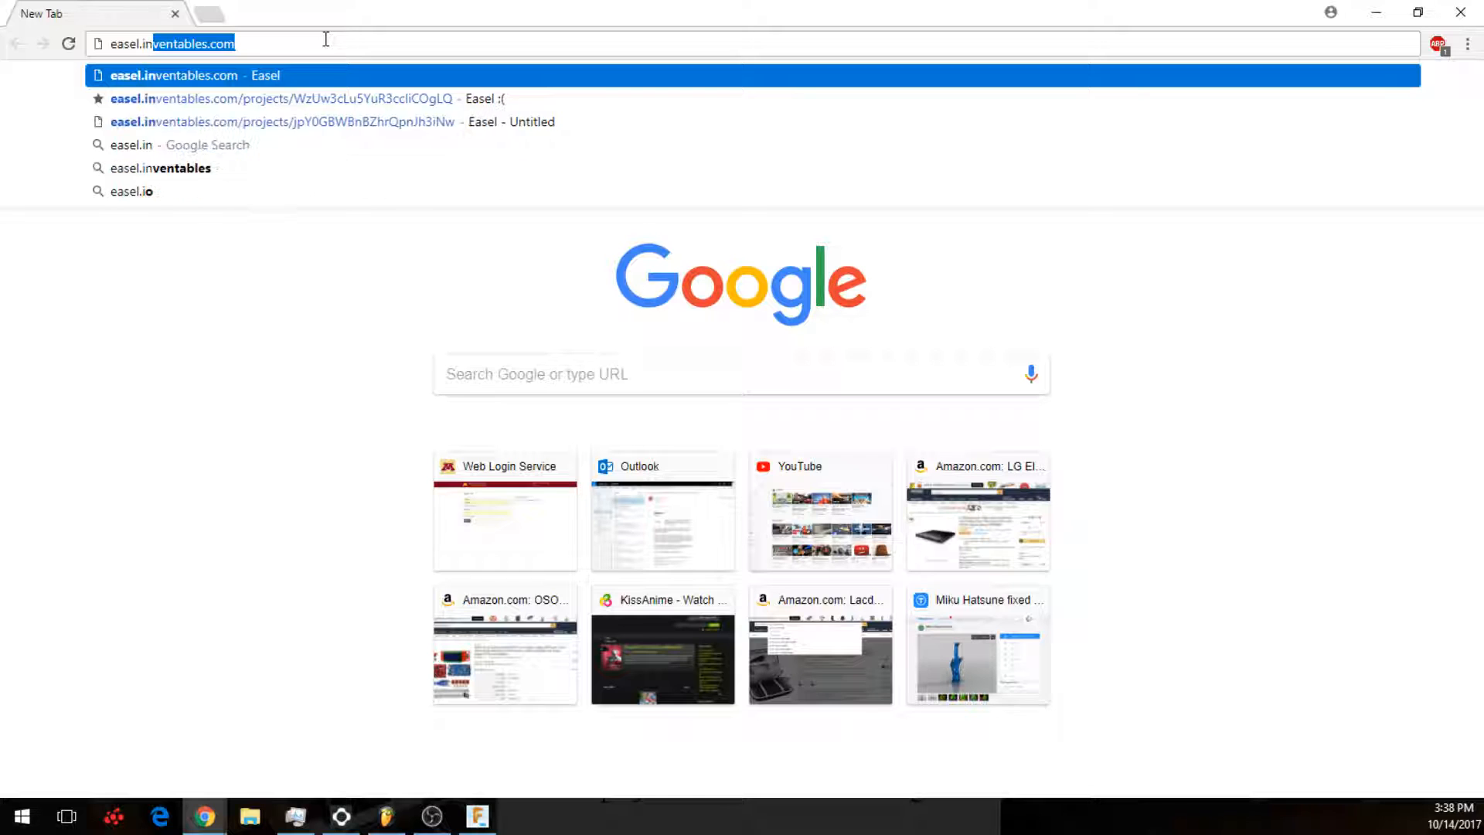
text(ventables.co)
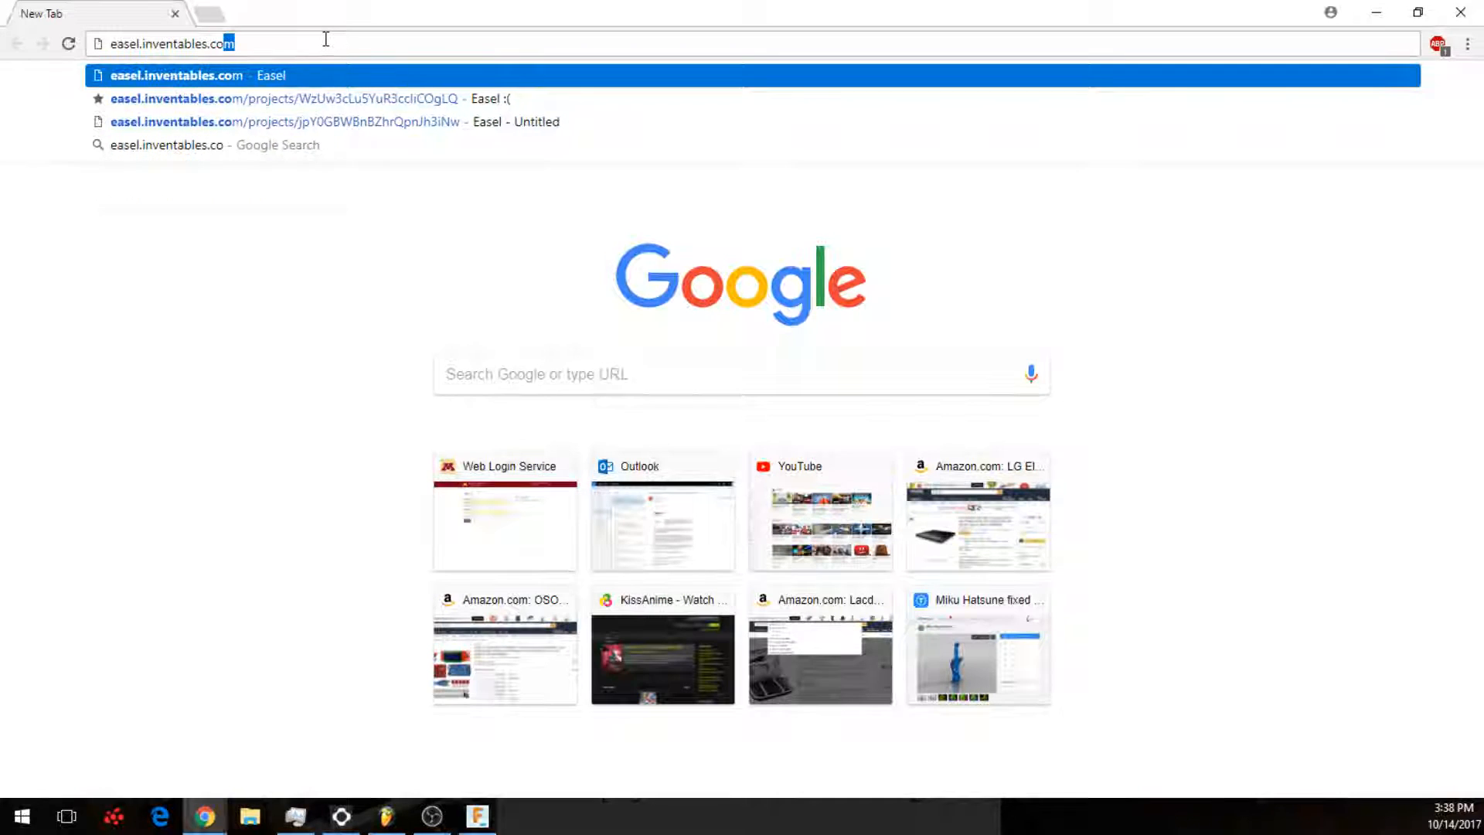
key(Return)
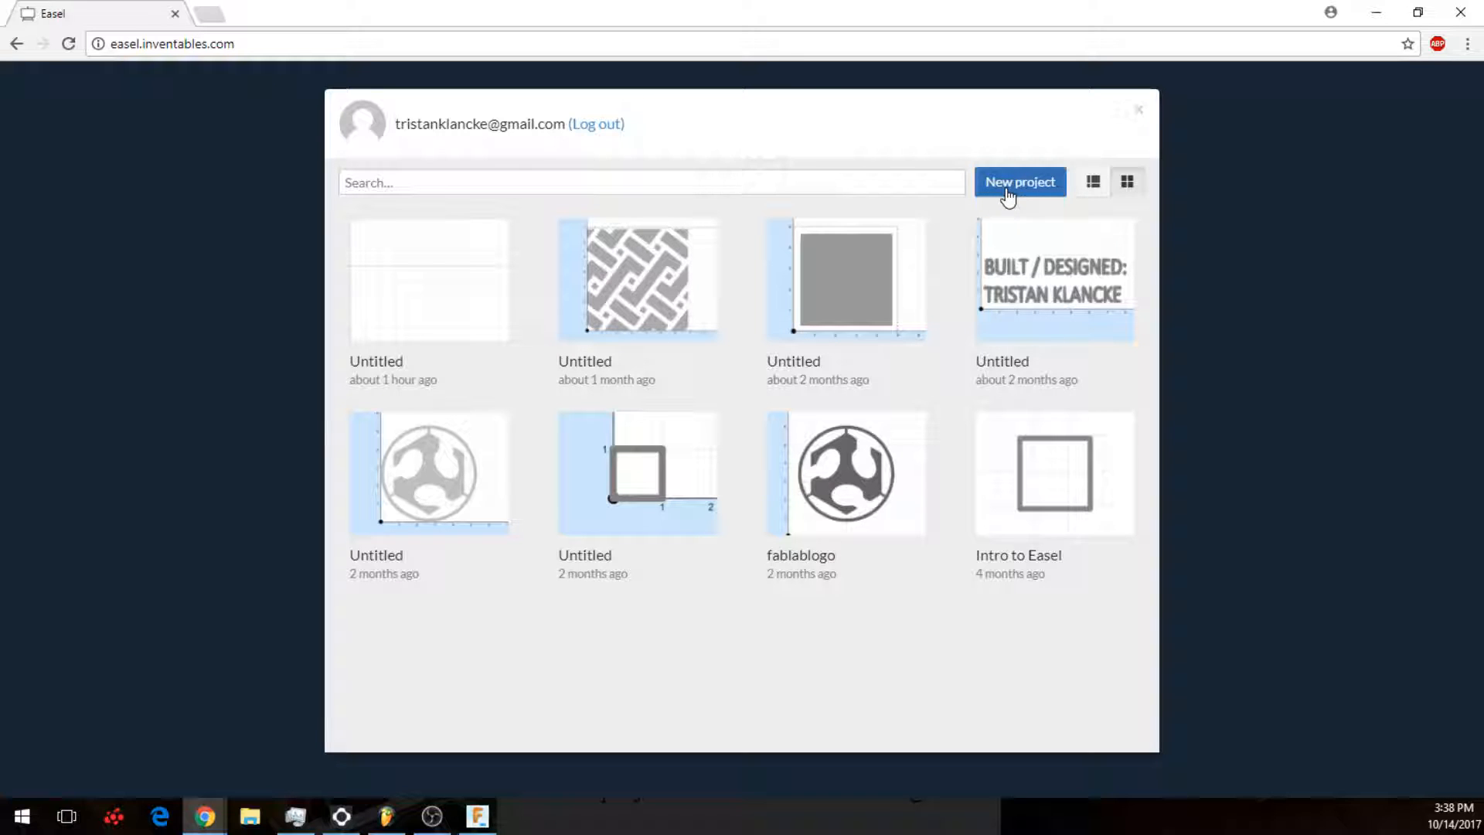
click(1007, 193)
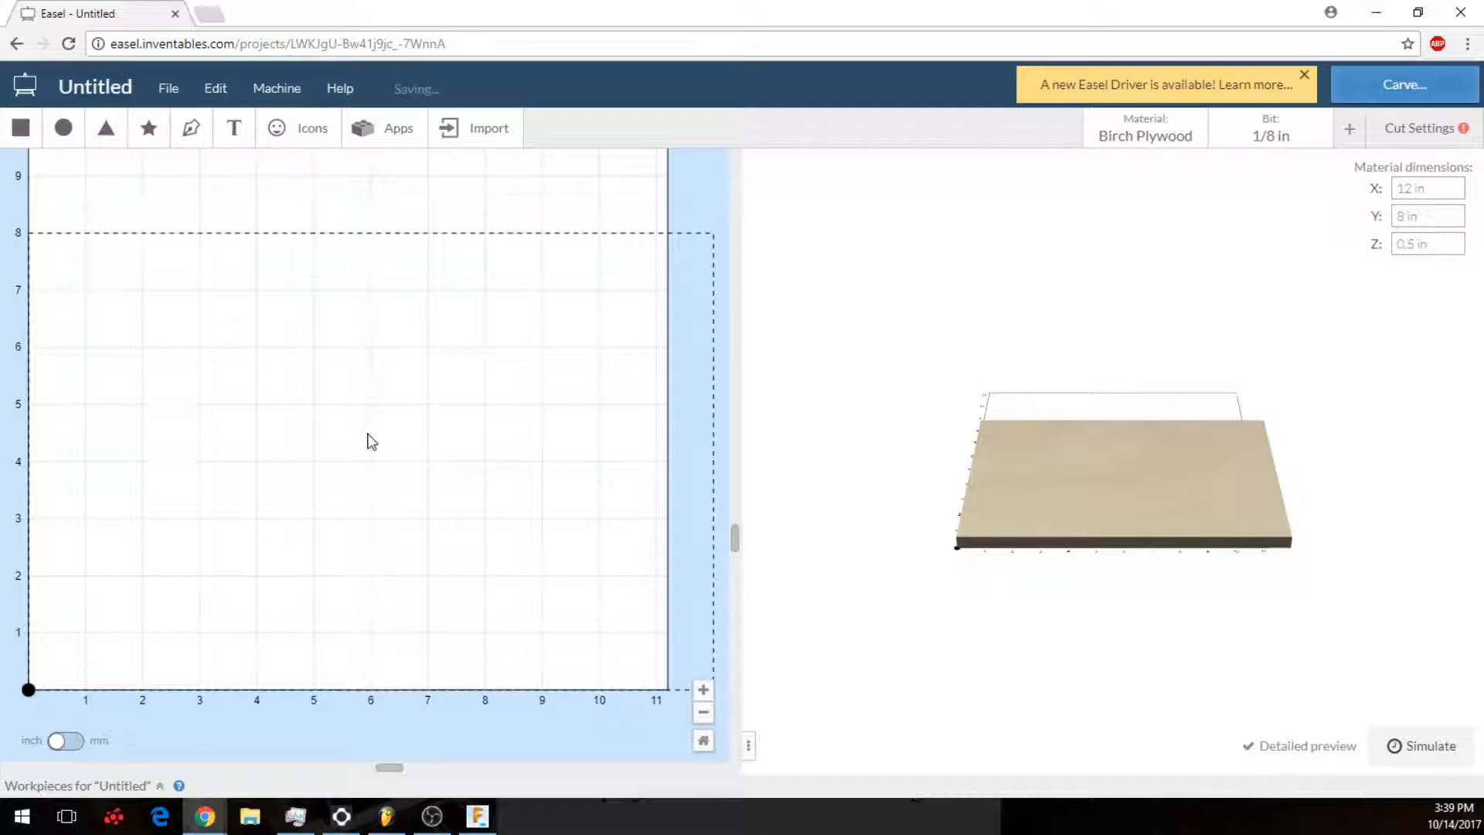
Step: Set the material dimensions to X 7 in, Y 11.5 in and Z 0.75 in
drag(1079, 494, 1134, 504)
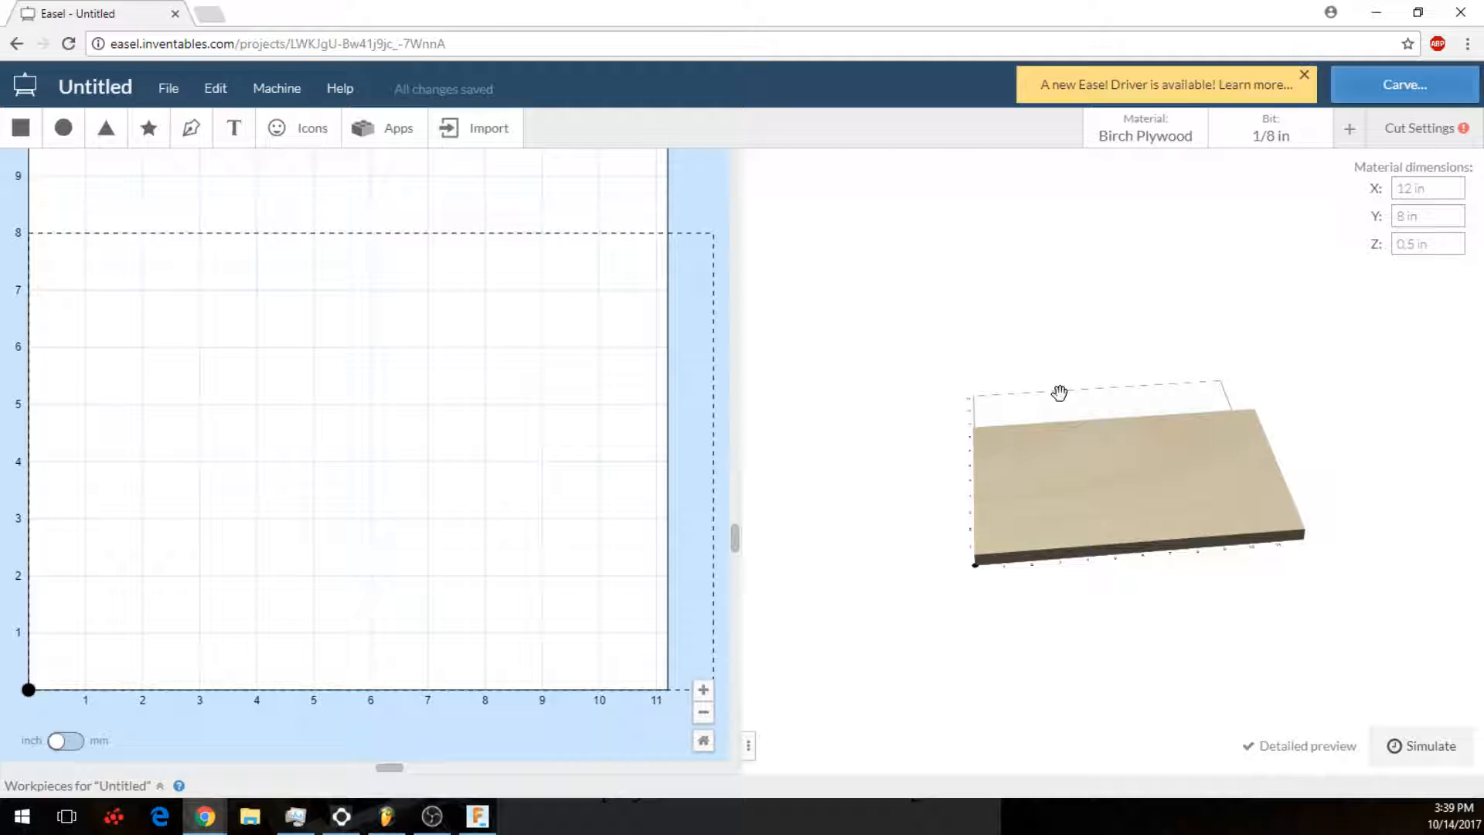
double_click(1414, 192)
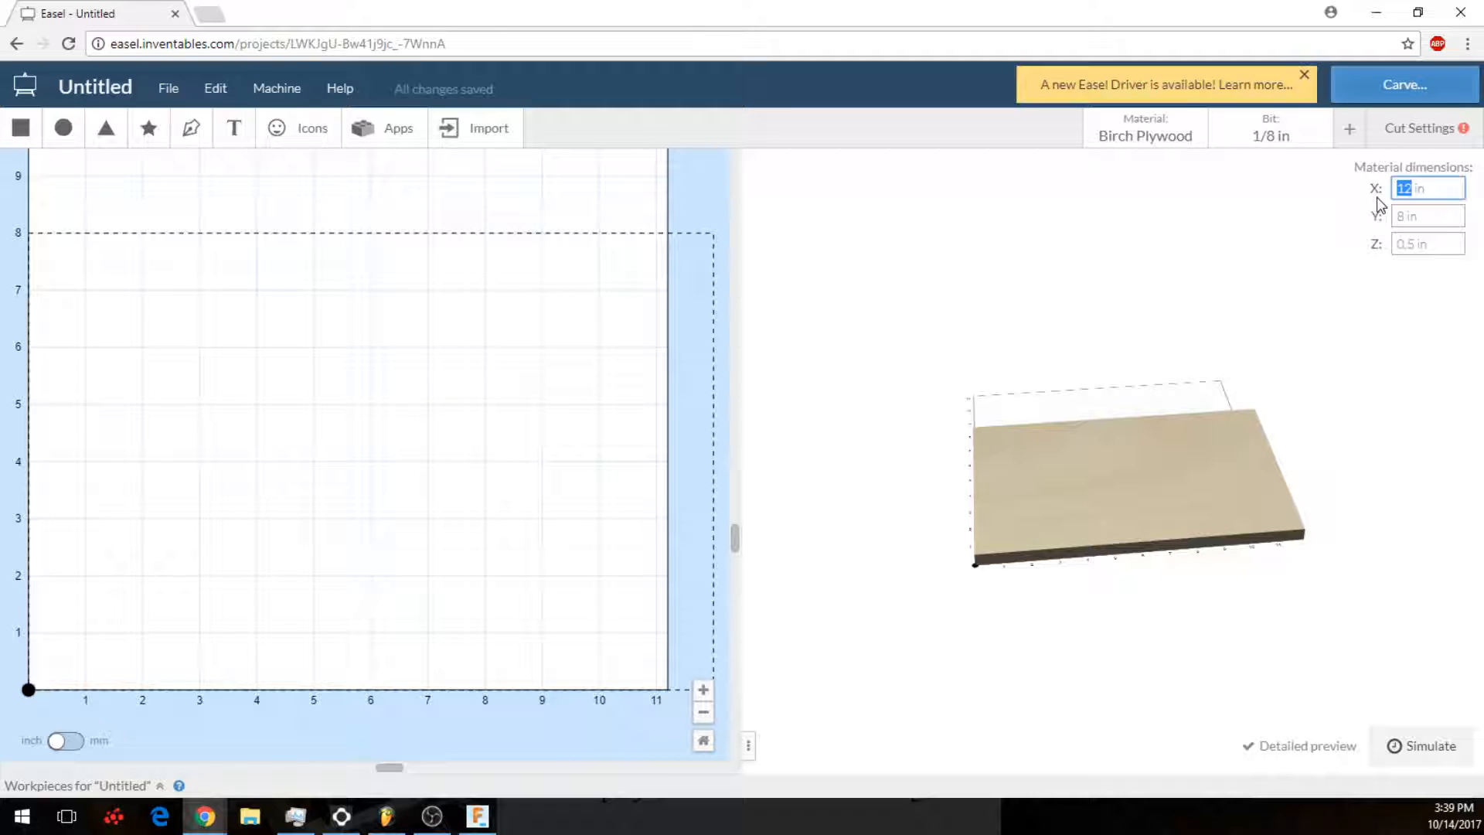
text(7)
double_click(1402, 217)
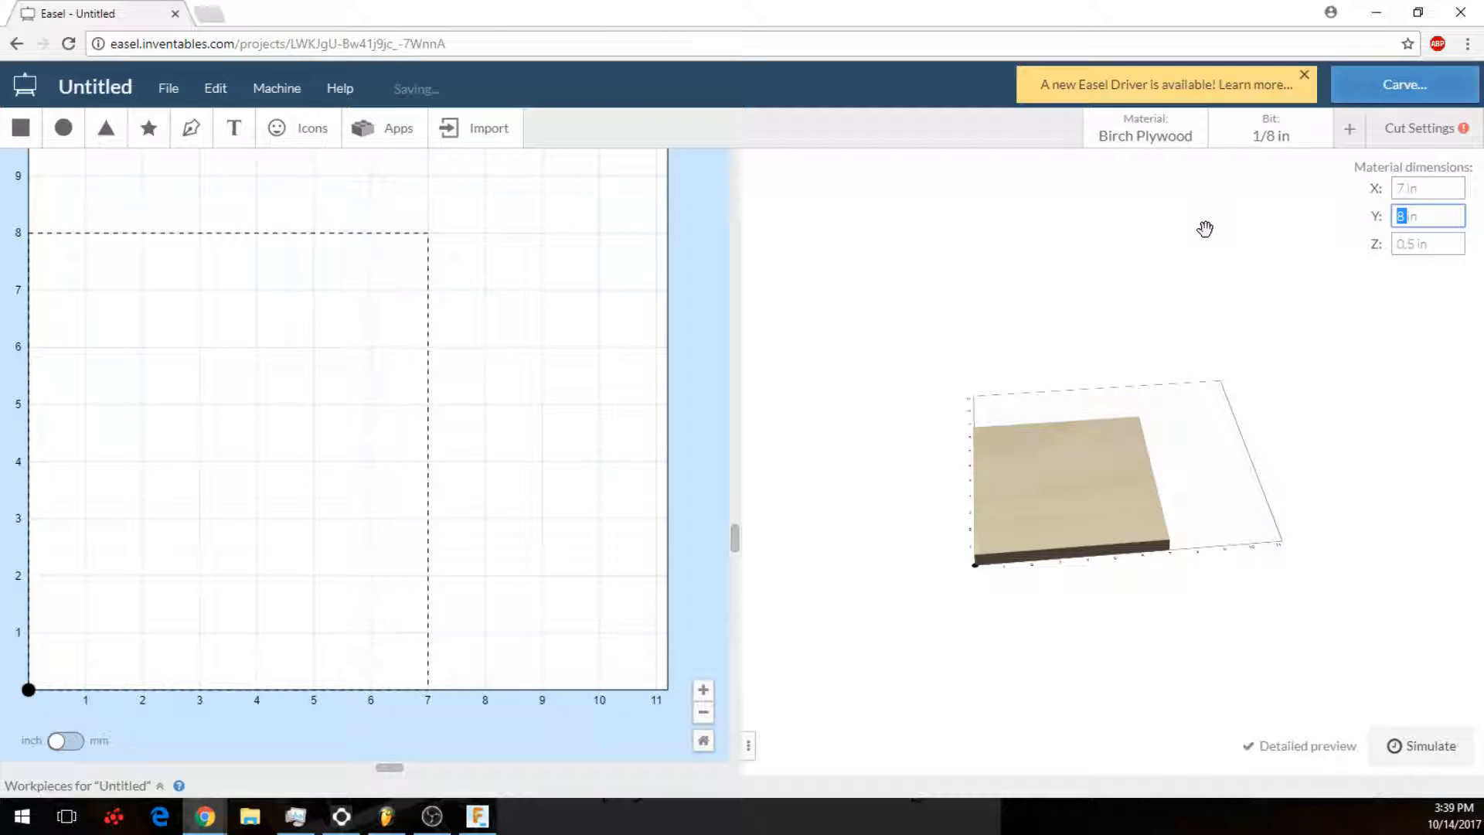
text(11.5)
double_click(1408, 245)
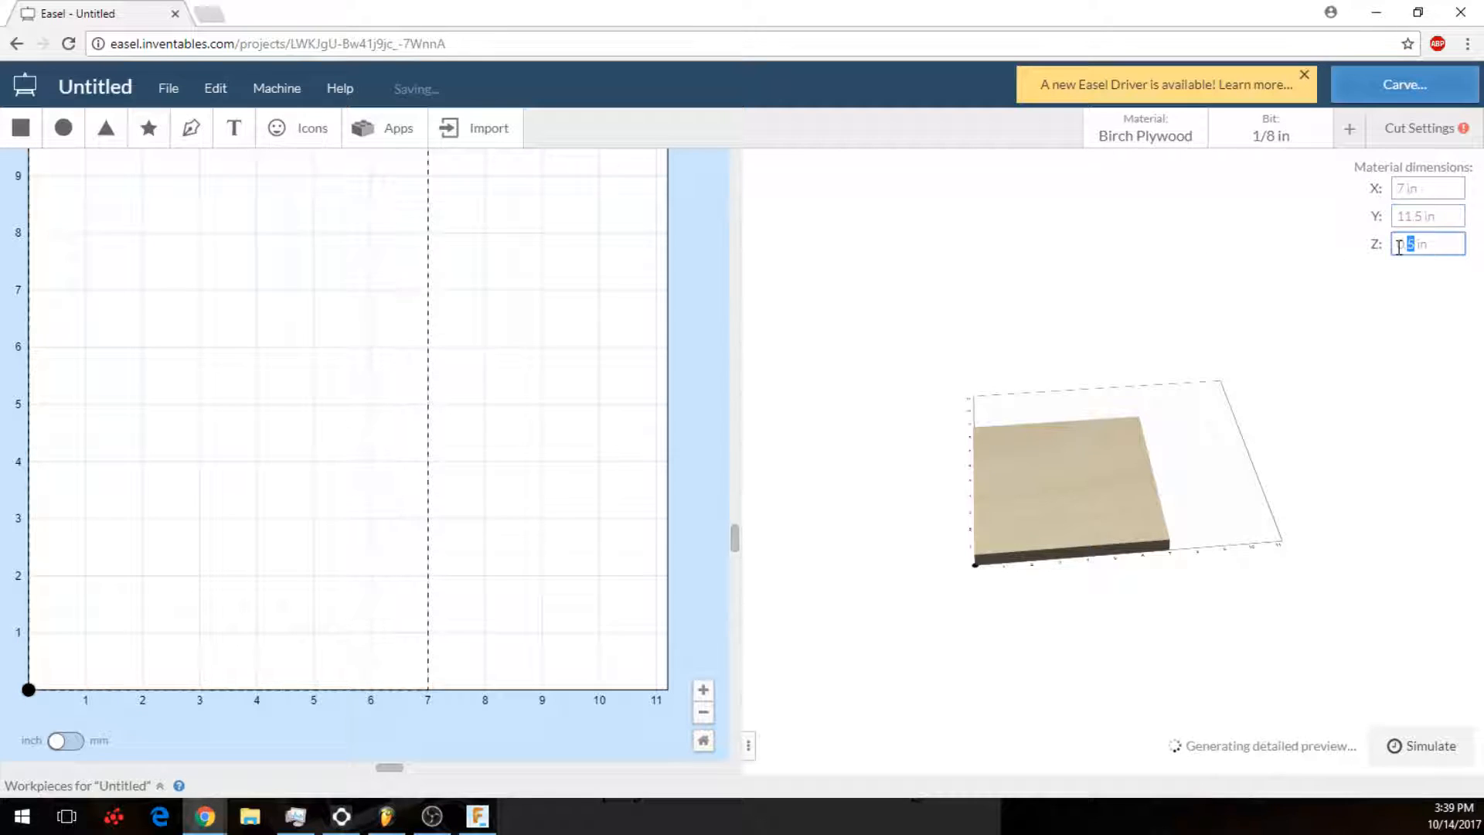
text(75)
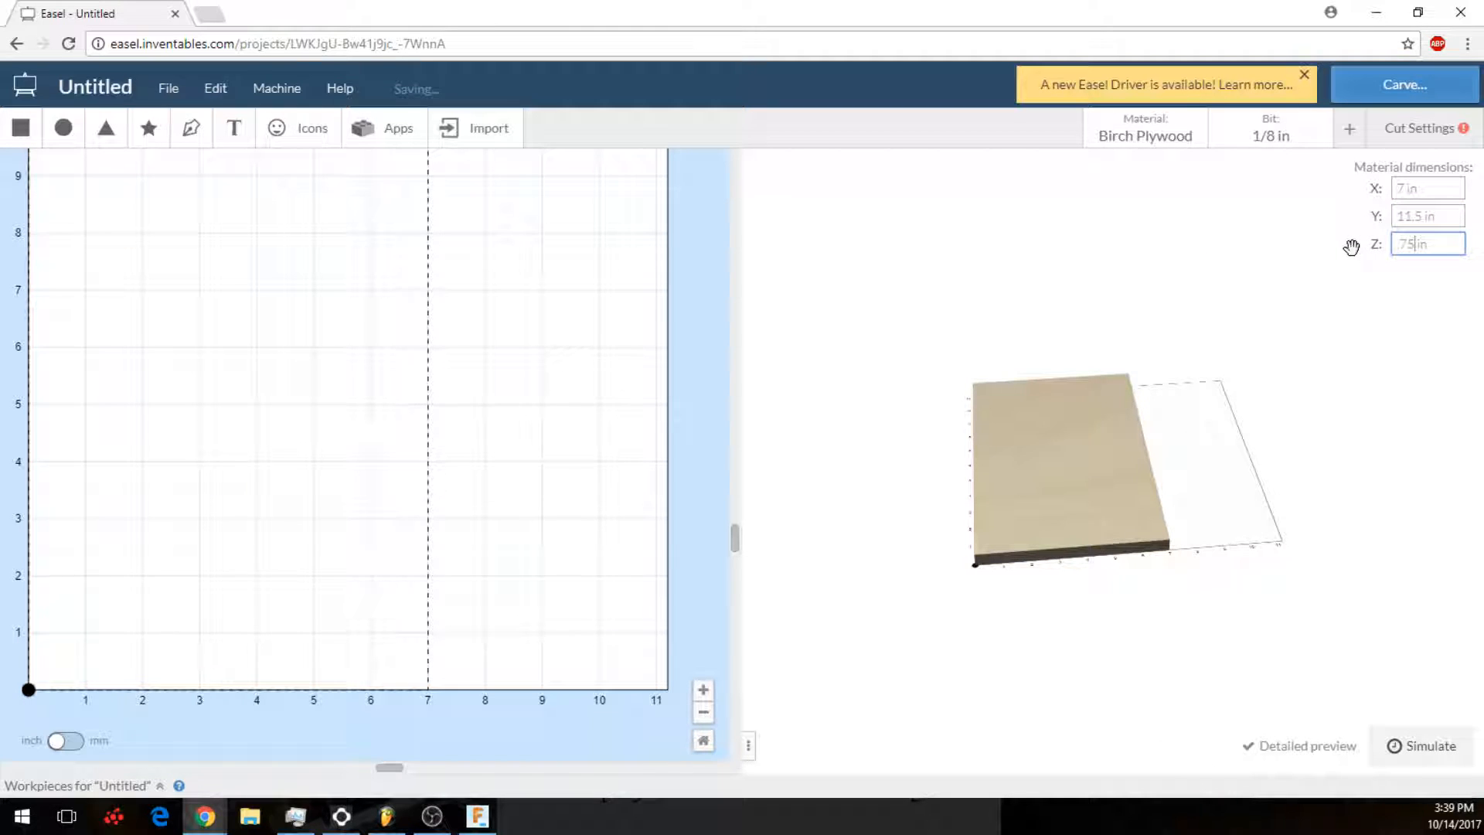
Step: Swap the material's horizontal dimensions by setting X to 11.5 in and Y to 7 in
double_click(1402, 189)
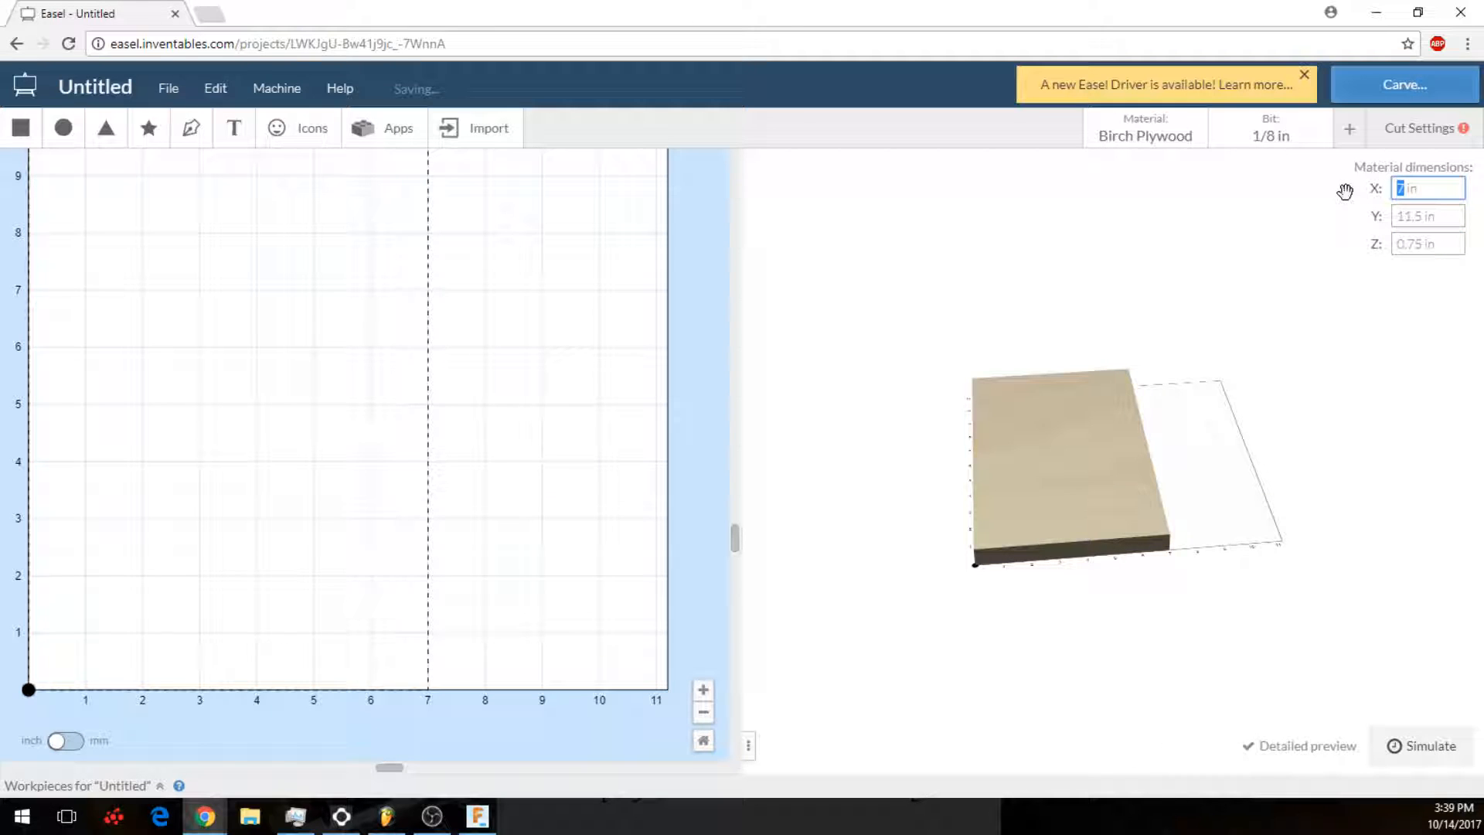
text(11.5)
double_click(1415, 217)
text(7)
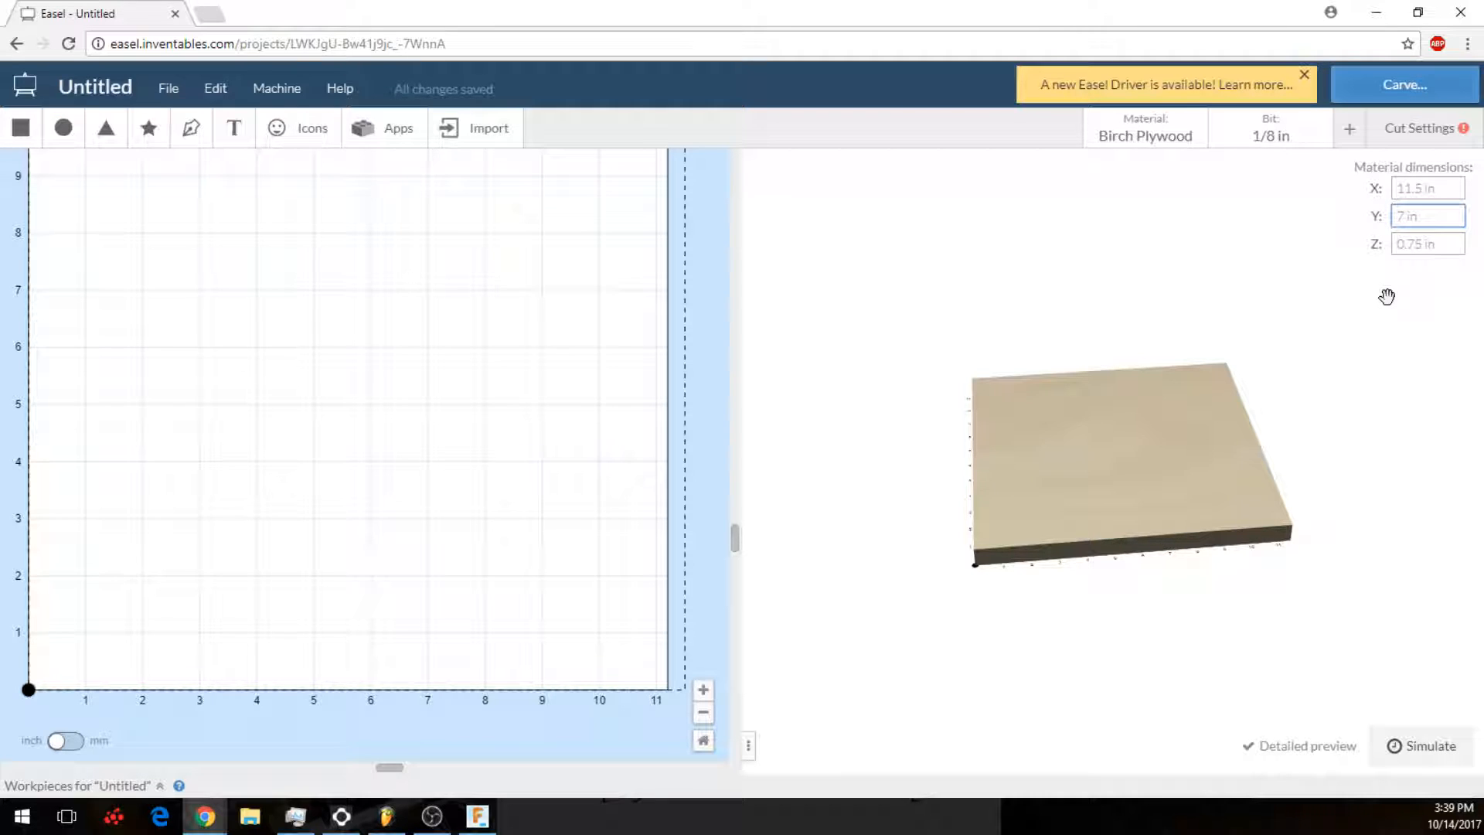
key(Return)
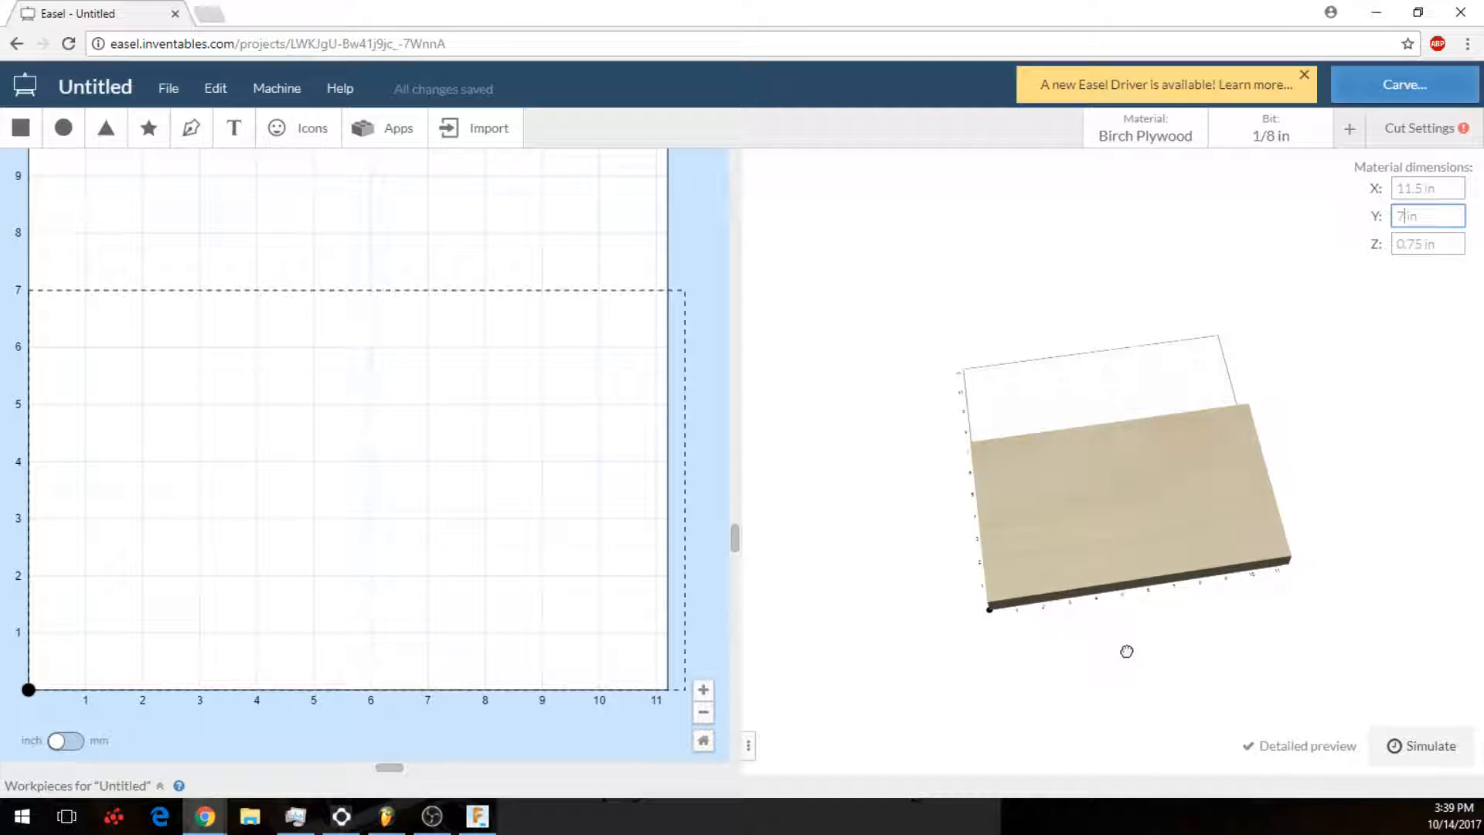
drag(1127, 650, 1125, 538)
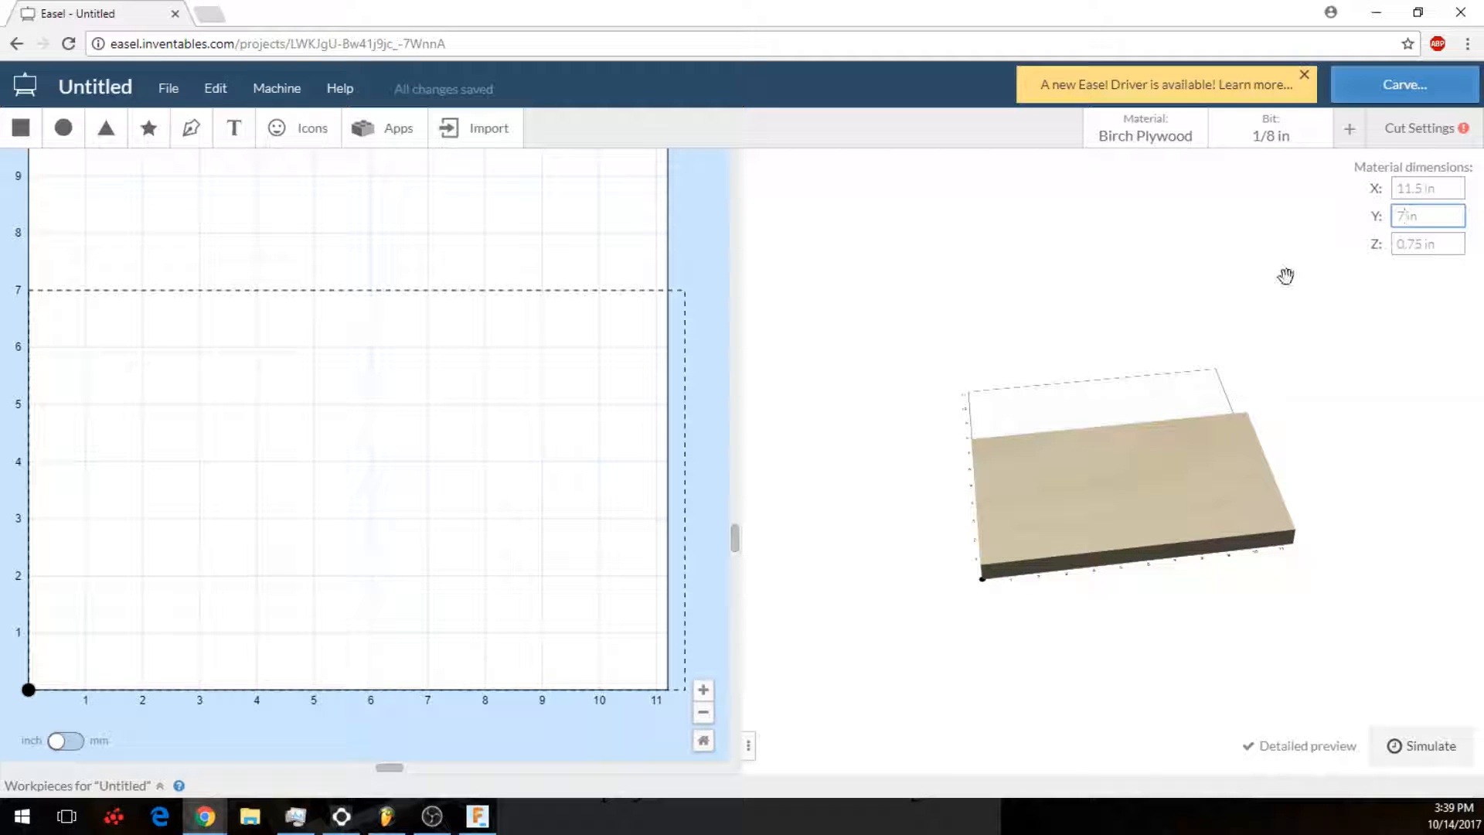
Step: Set a custom bit size of 0.25 in
click(1287, 148)
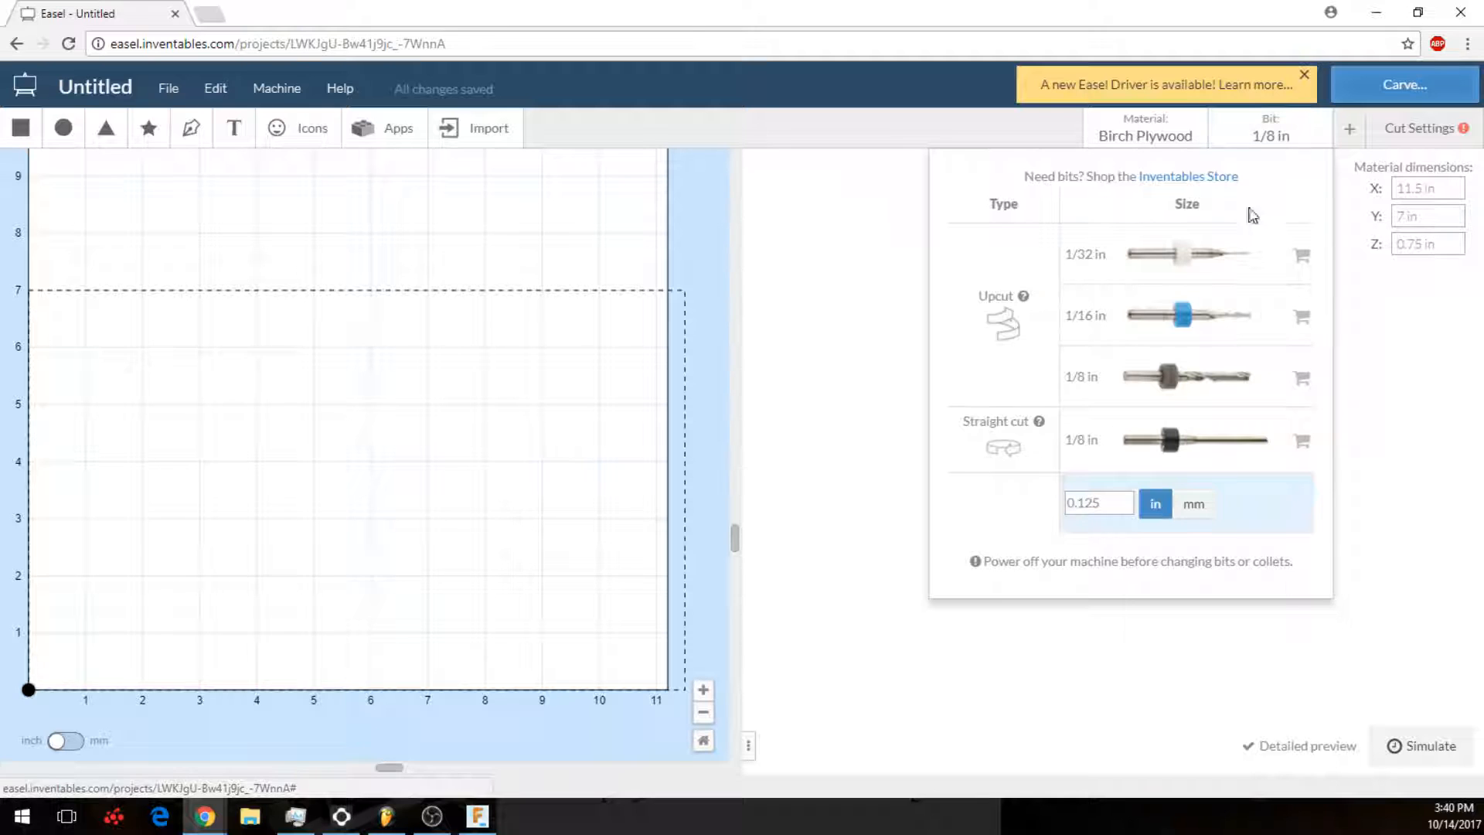
double_click(1113, 503)
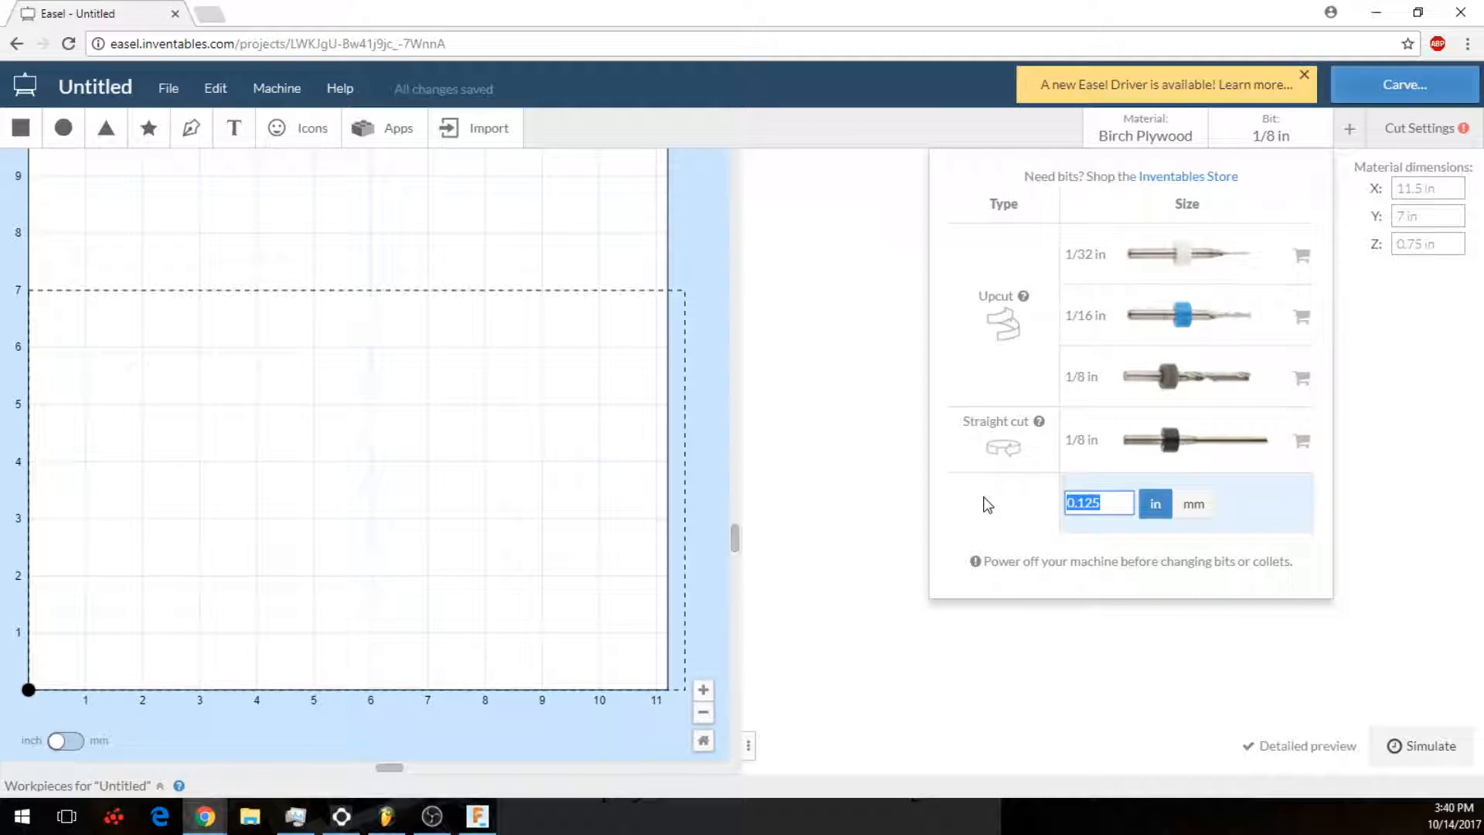
text(.25)
click(1162, 518)
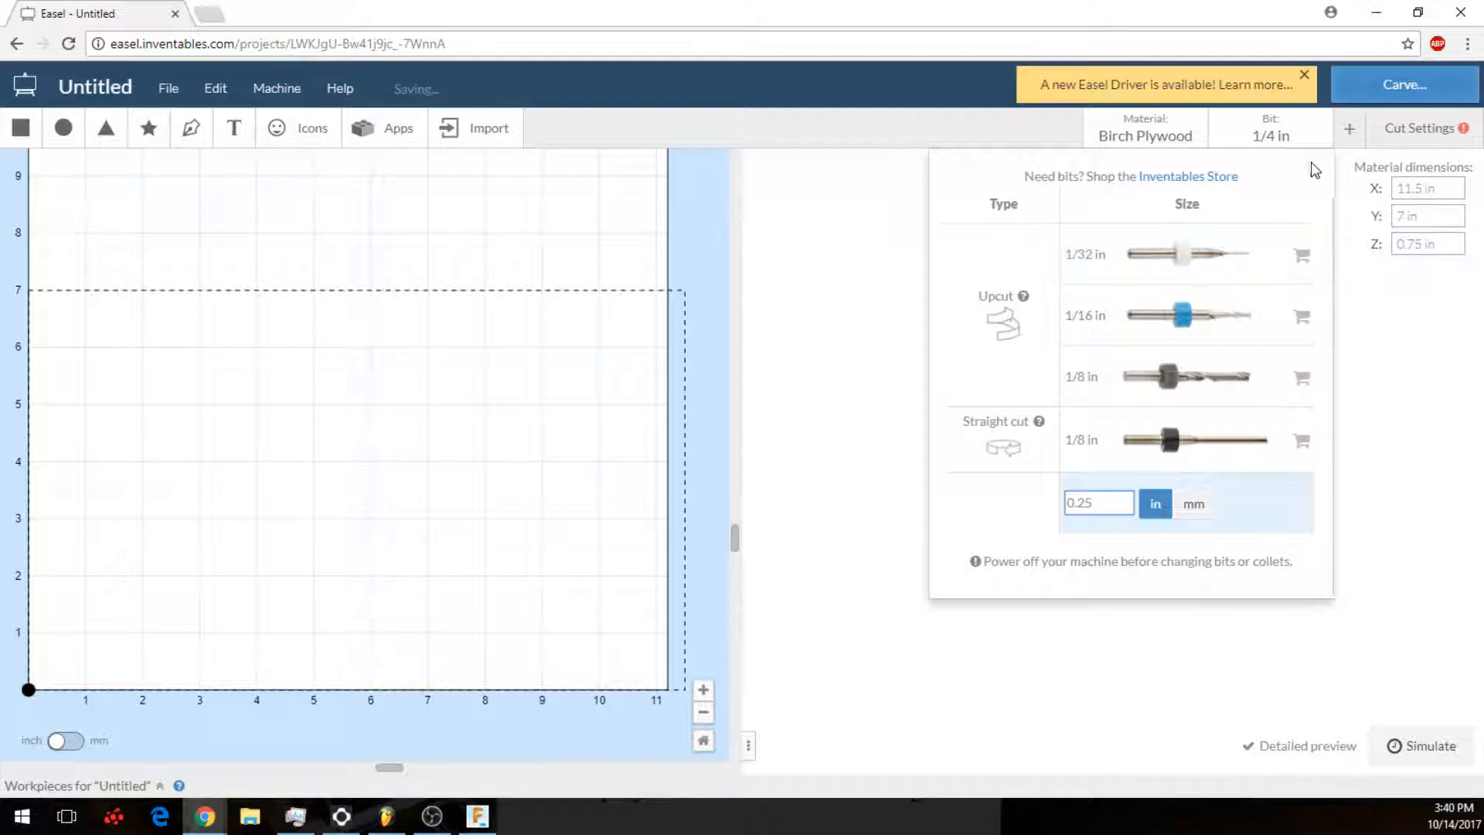
Step: Review the available stock materials without choosing a different one
click(1176, 139)
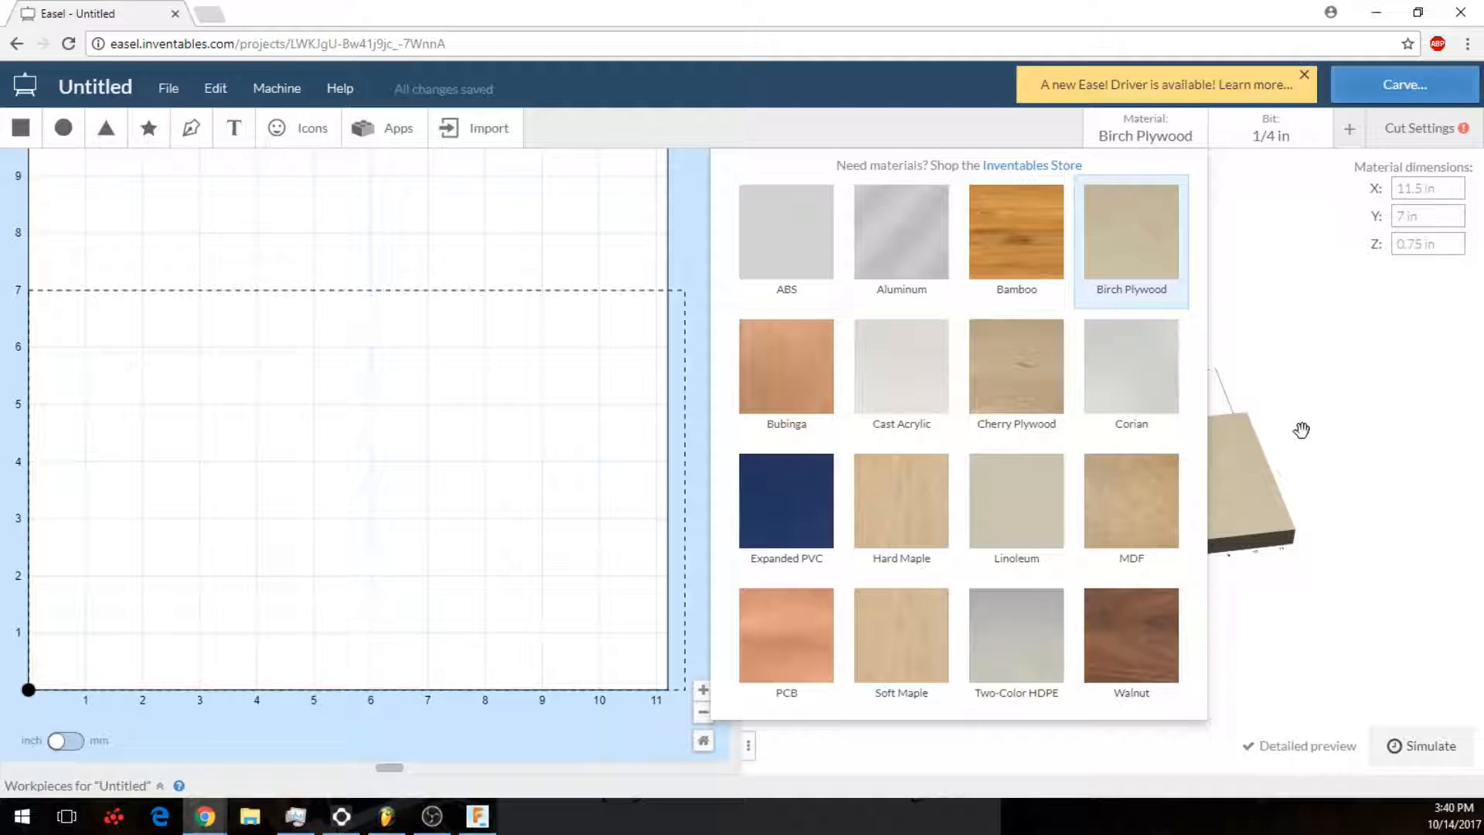
mouse_move(1175, 275)
click(1278, 315)
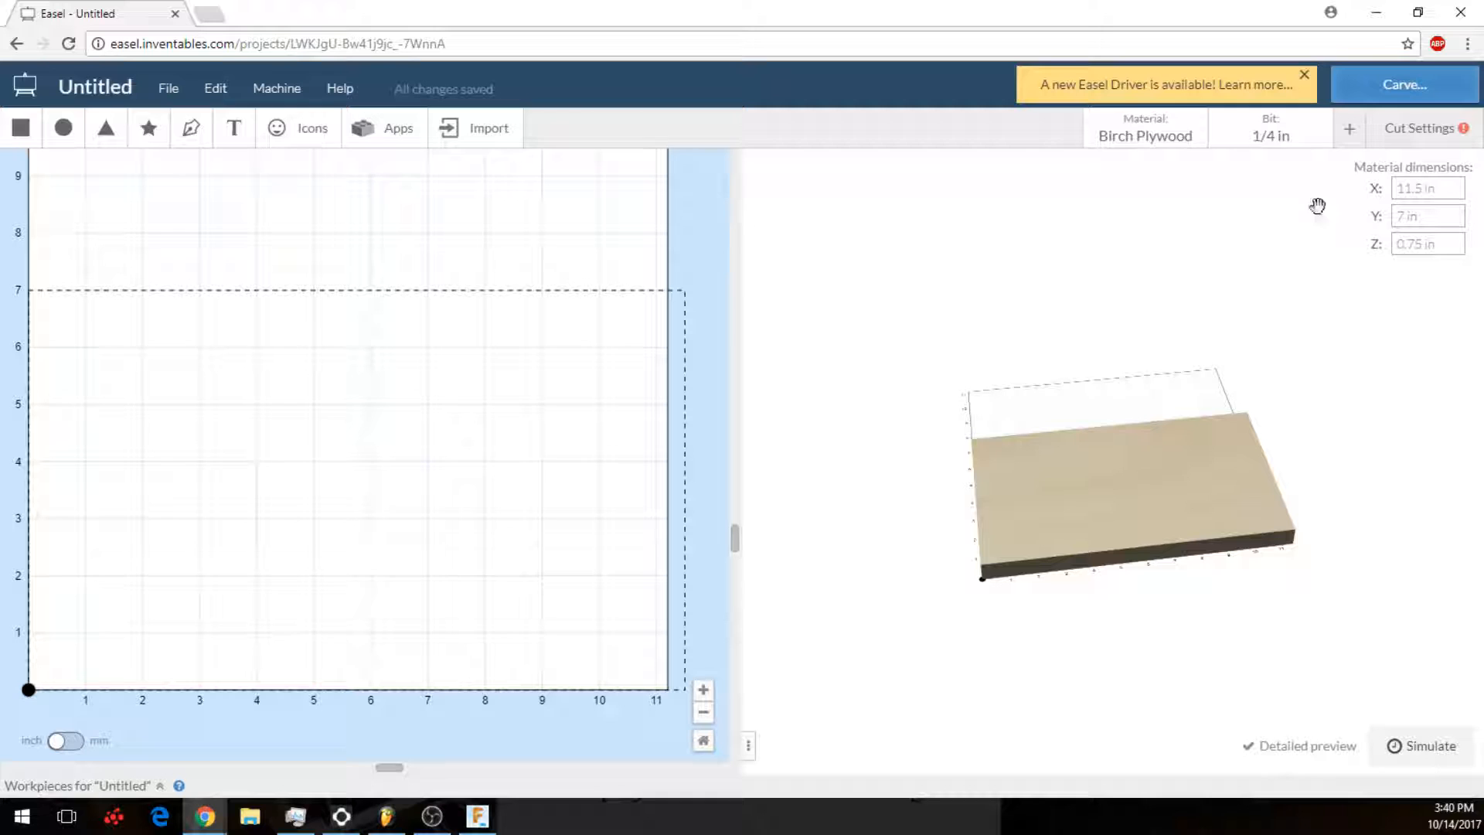
Step: Switch the cut settings to custom values and set the depth per pass to 0.25 in
click(1412, 136)
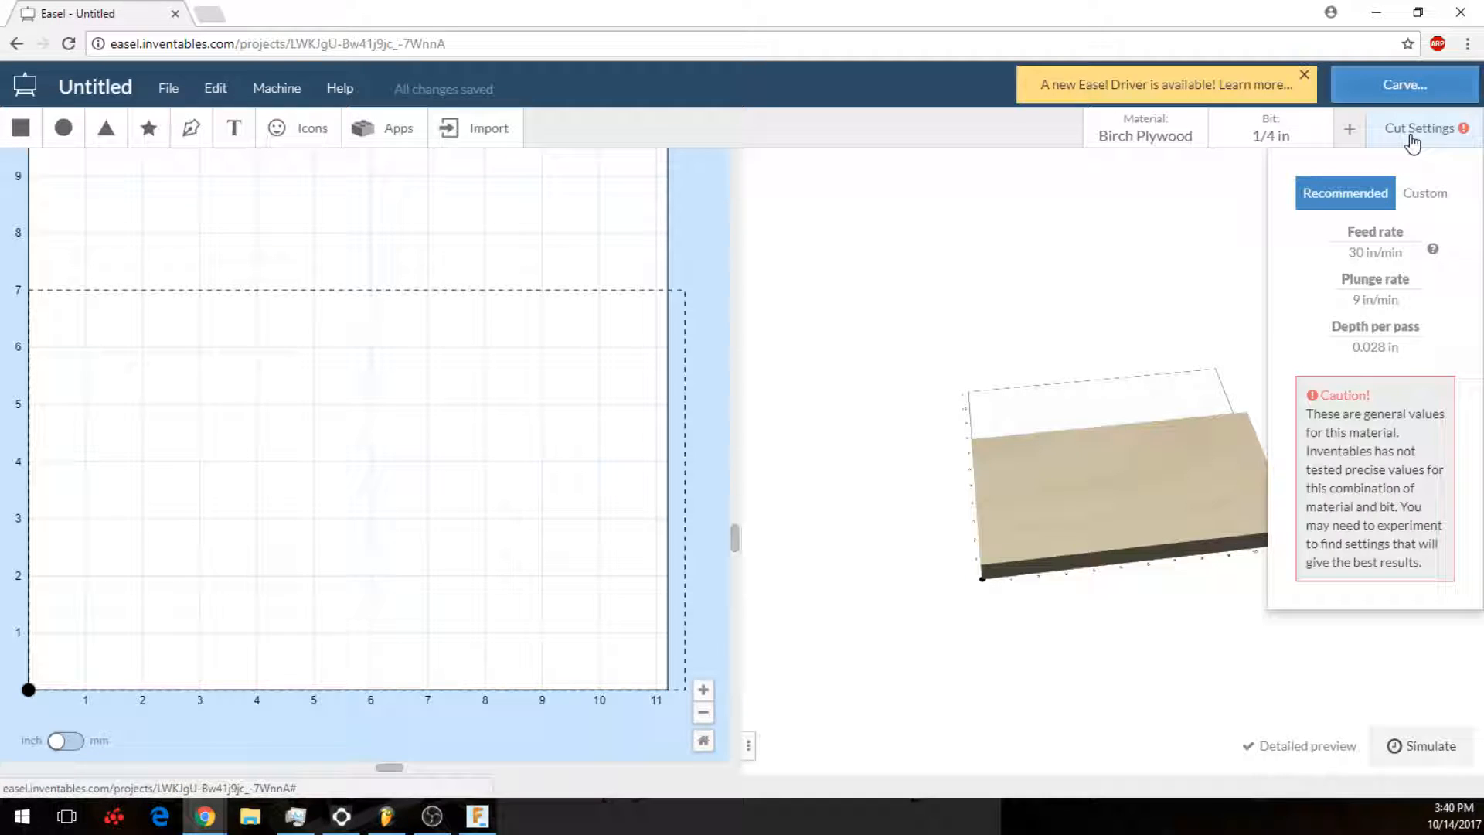
click(1436, 198)
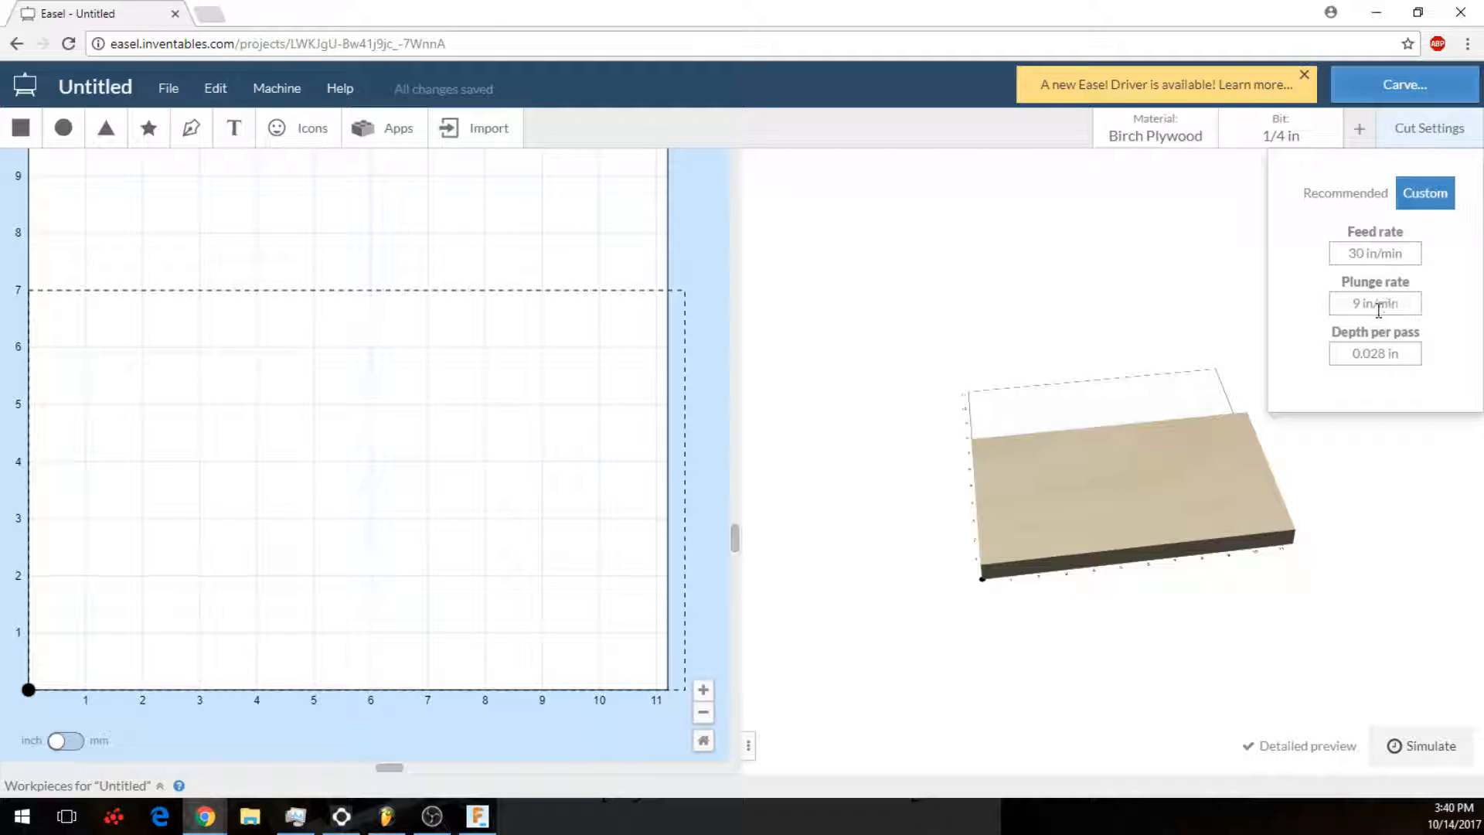
click(1350, 354)
text(.2)
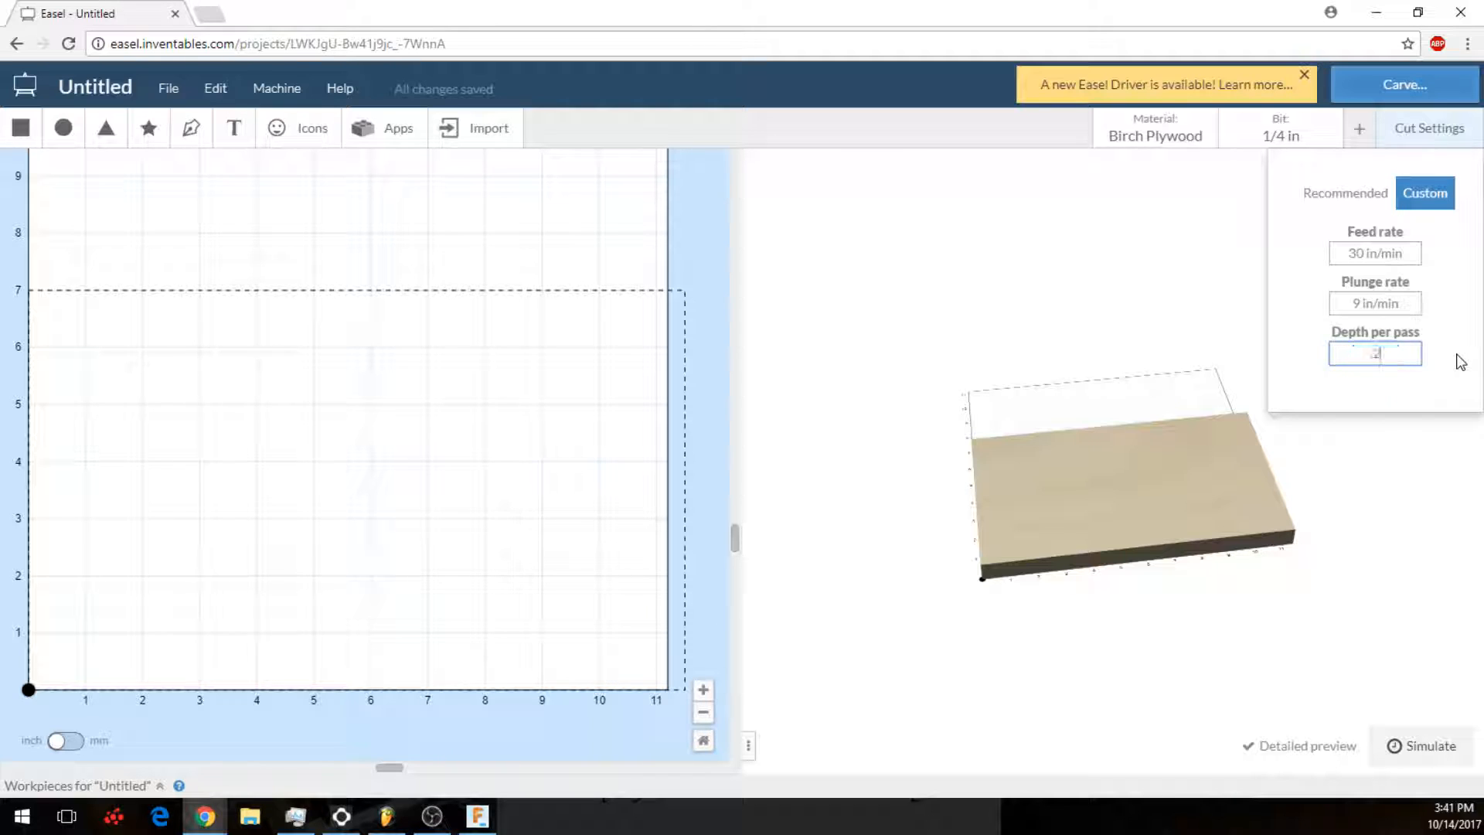
text(5 in)
key(Return)
click(1184, 221)
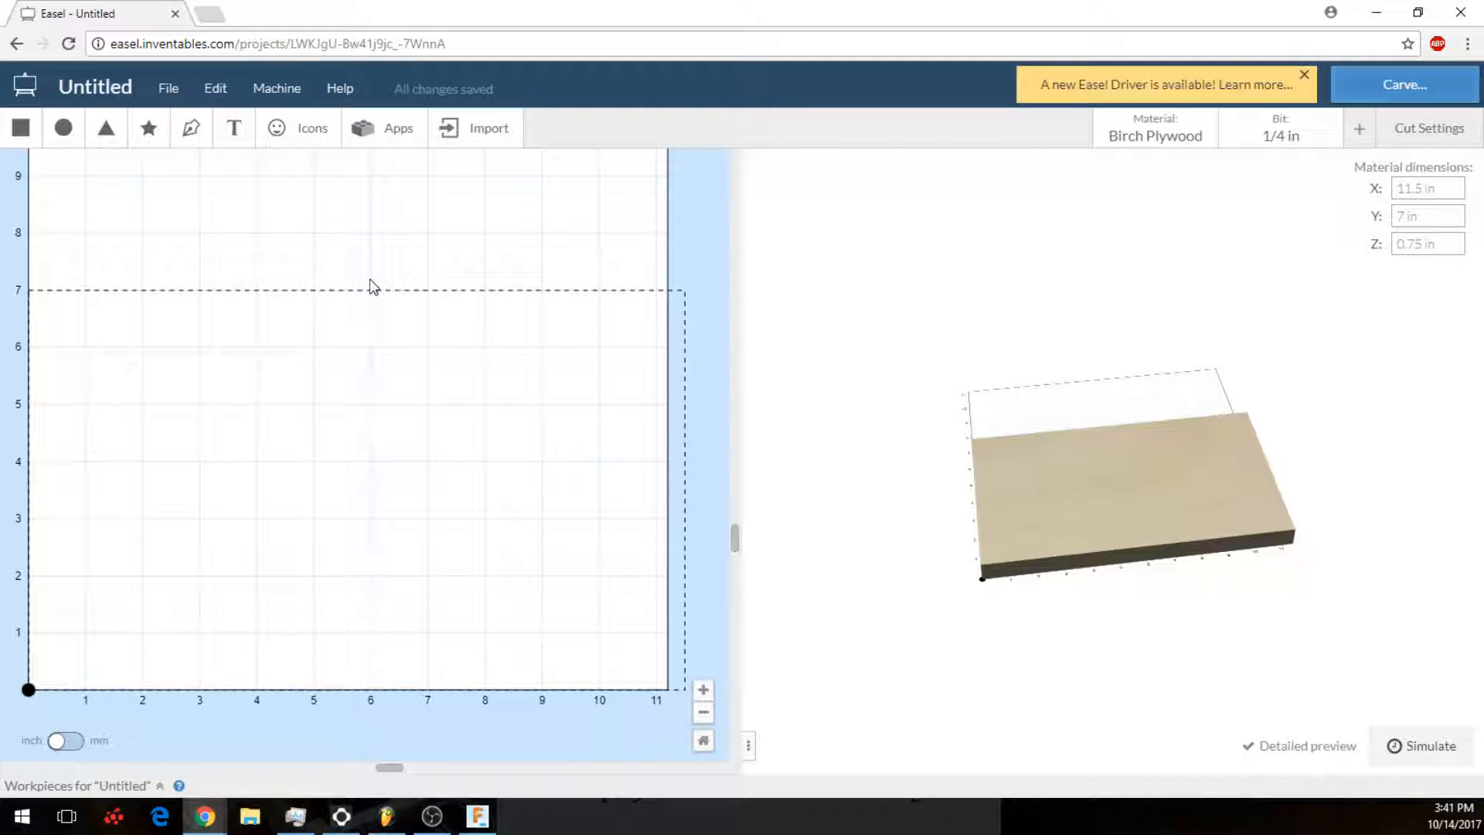
Step: Import the geometric pattern image from the desktop with Image Trace, using threshold 30 and smoothing 0.5
click(457, 144)
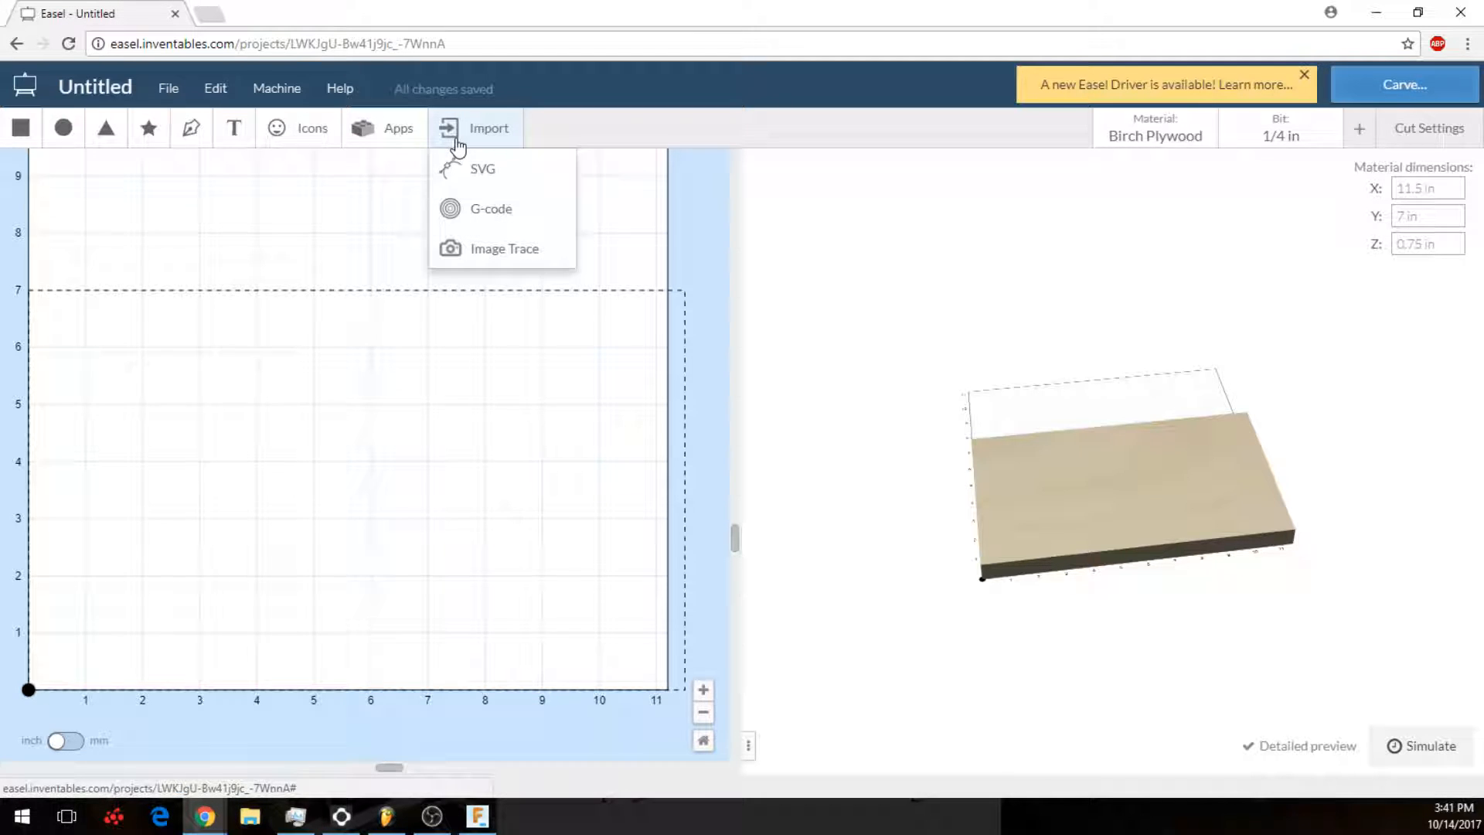
click(504, 249)
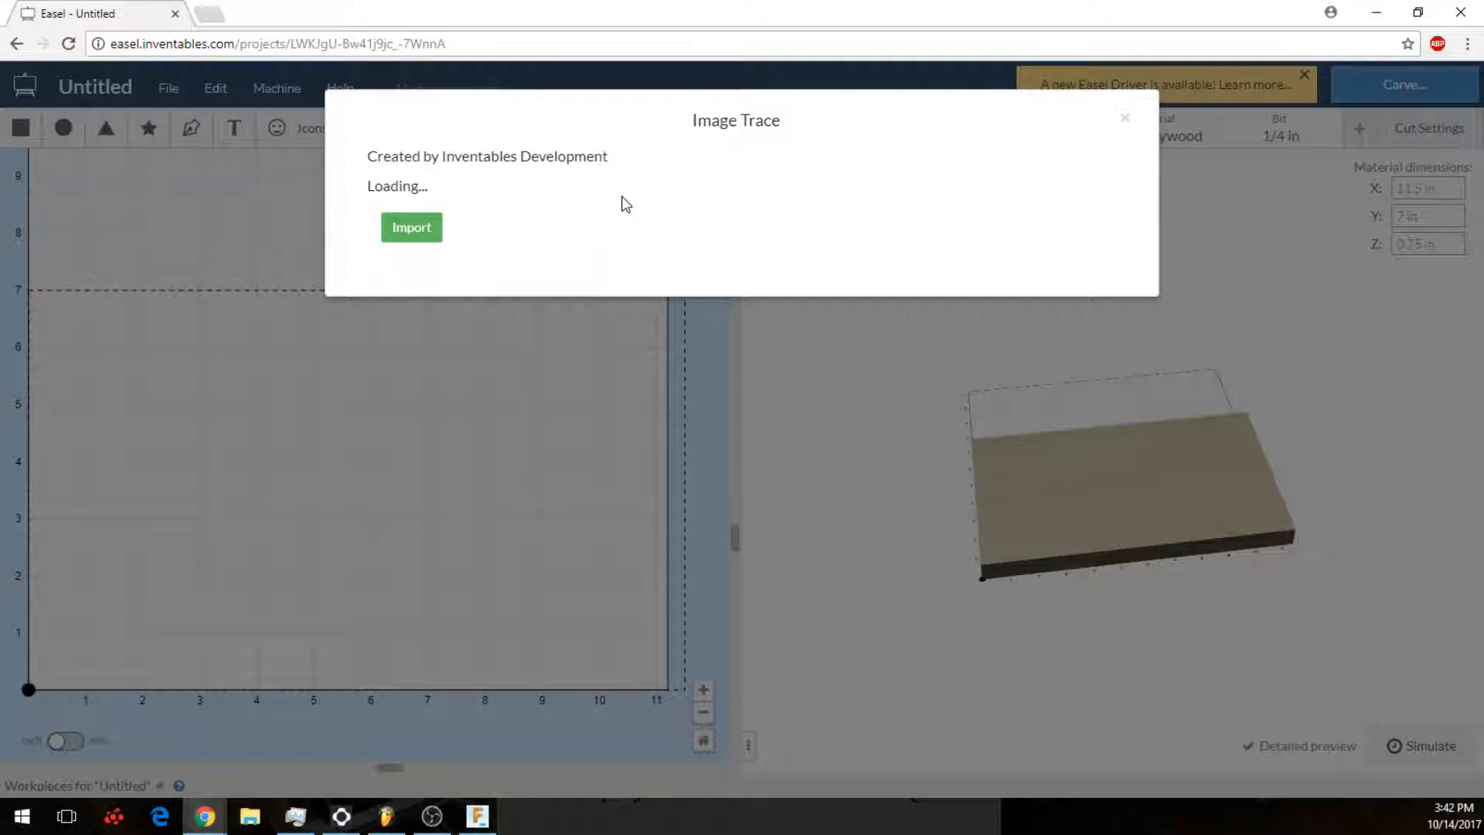
click(503, 219)
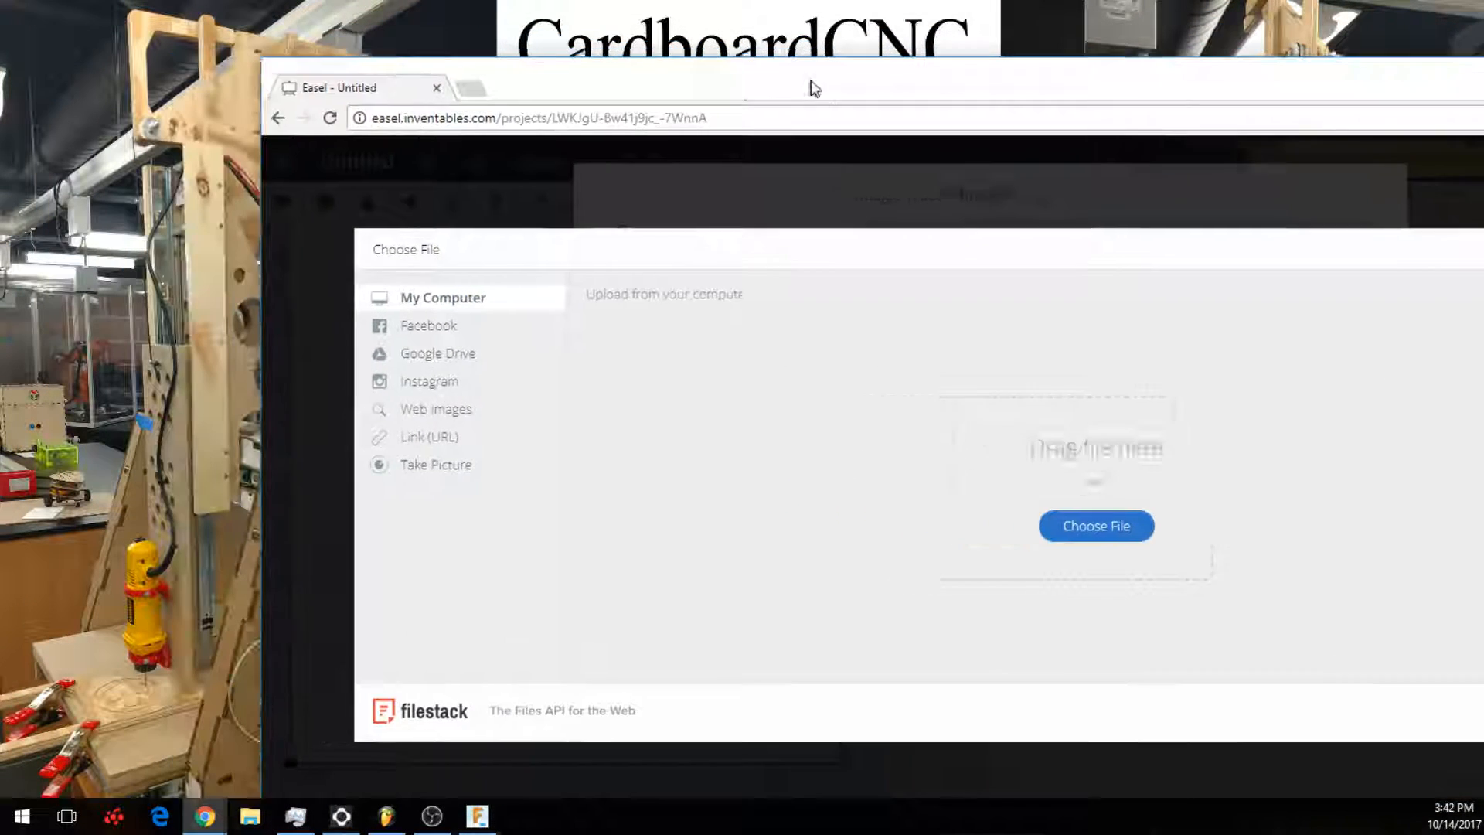
drag(813, 87, 1209, 52)
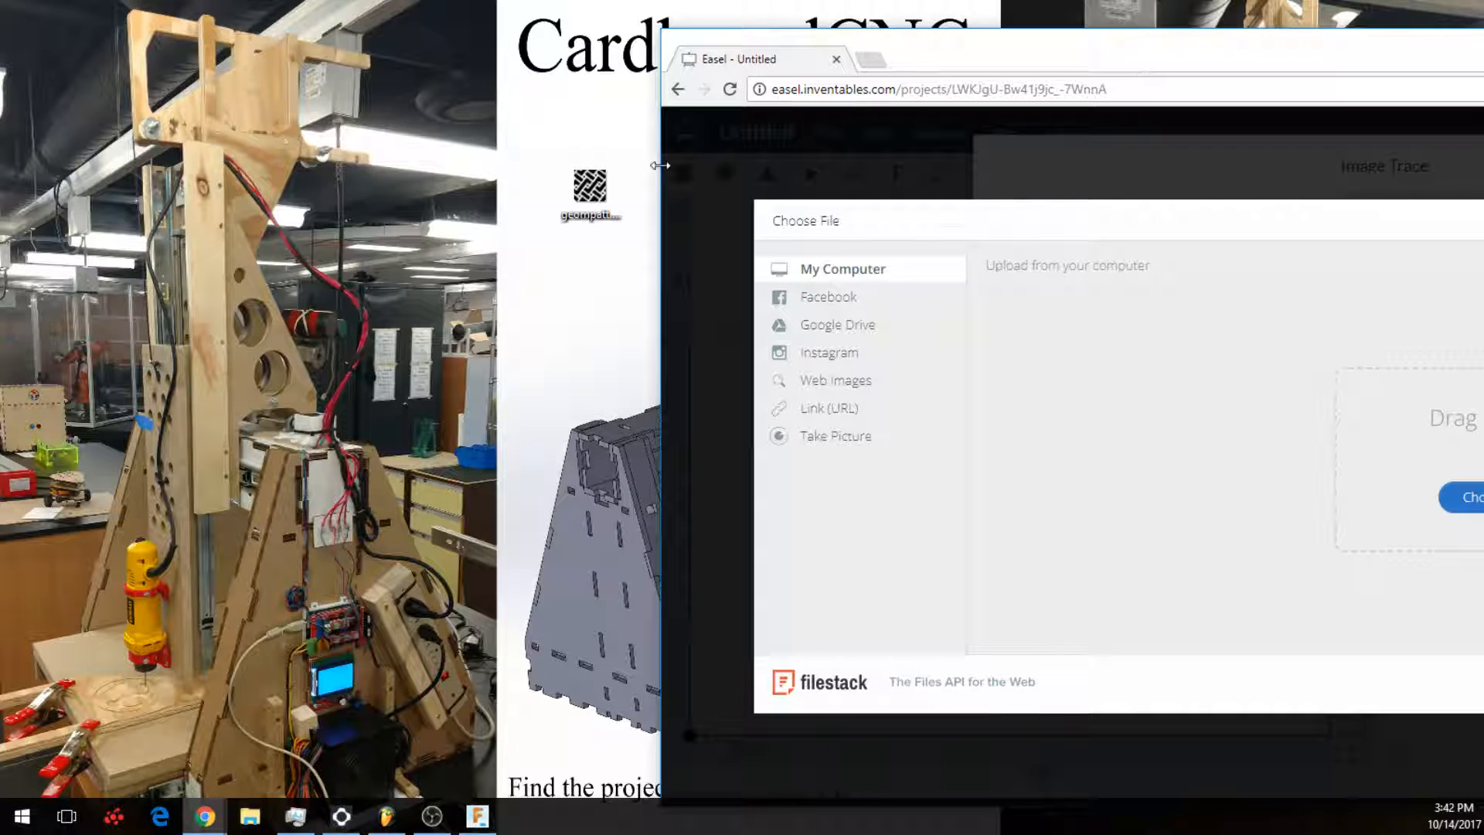
mouse_move(590, 189)
mouse_down()
mouse_move(541, 240)
mouse_move(593, 263)
mouse_move(932, 309)
mouse_move(1224, 407)
mouse_up()
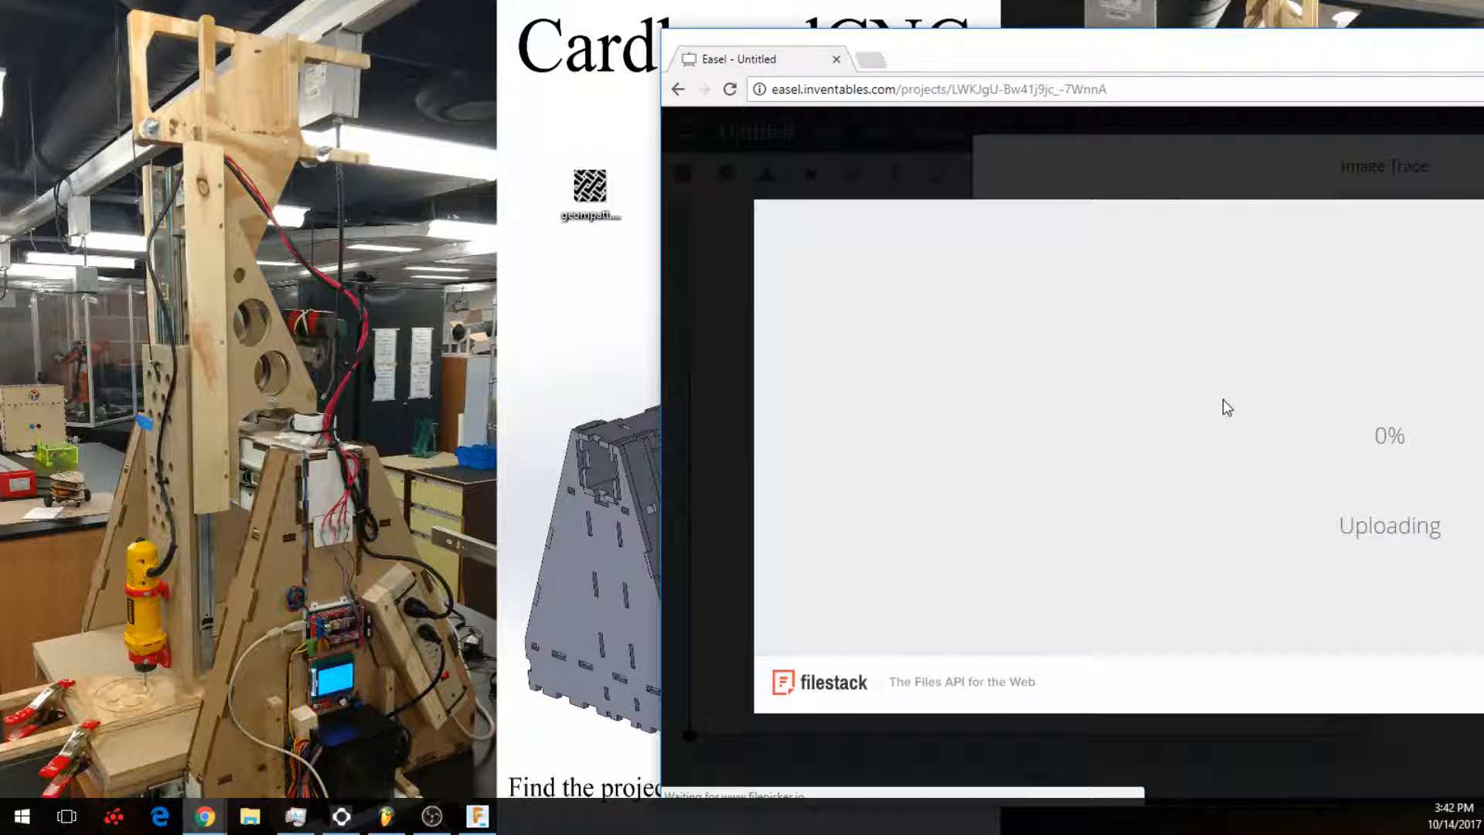
mouse_move(1216, 59)
mouse_down()
mouse_move(873, 114)
mouse_move(832, 2)
mouse_up()
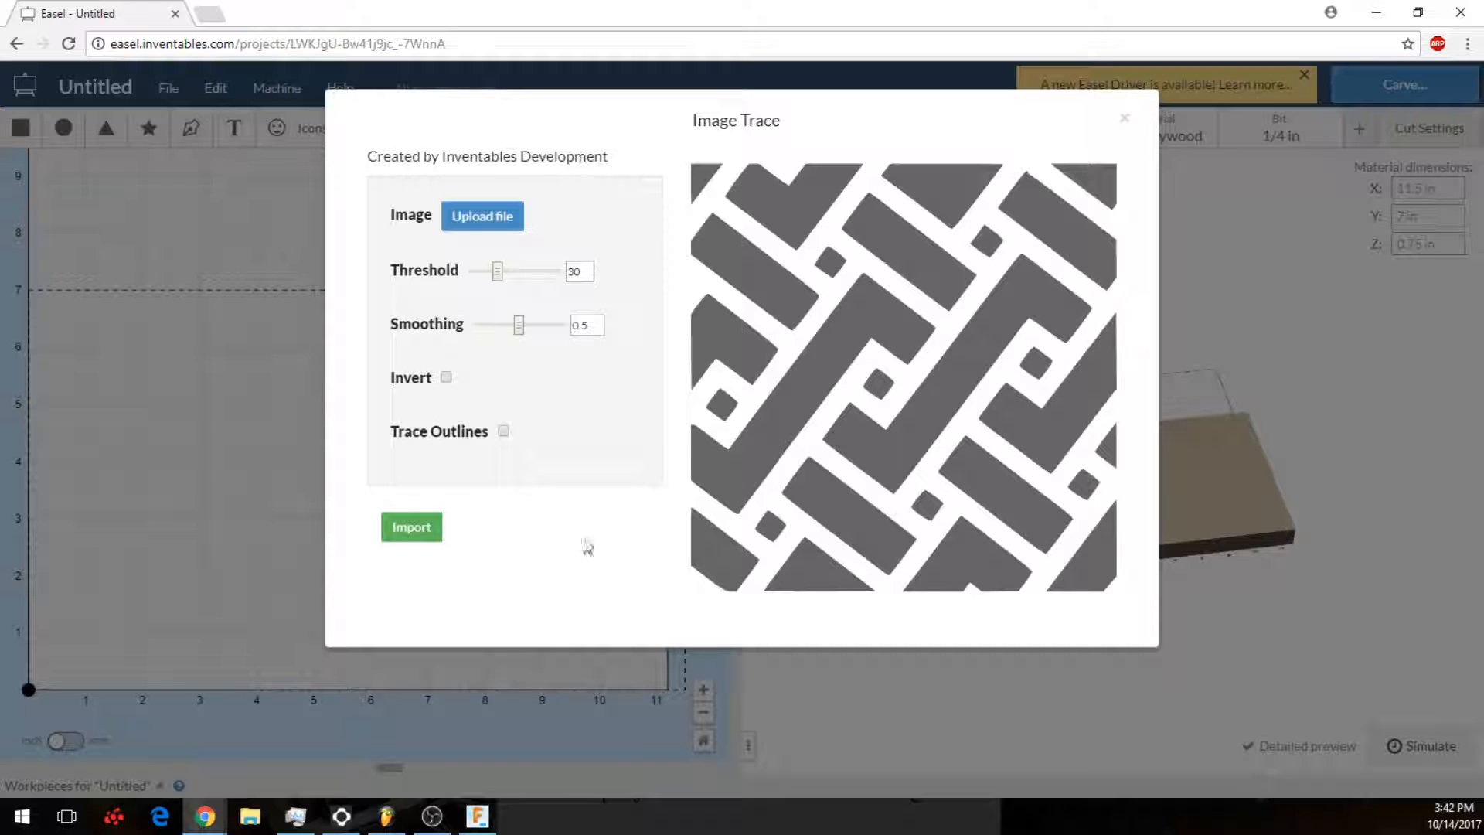
click(412, 528)
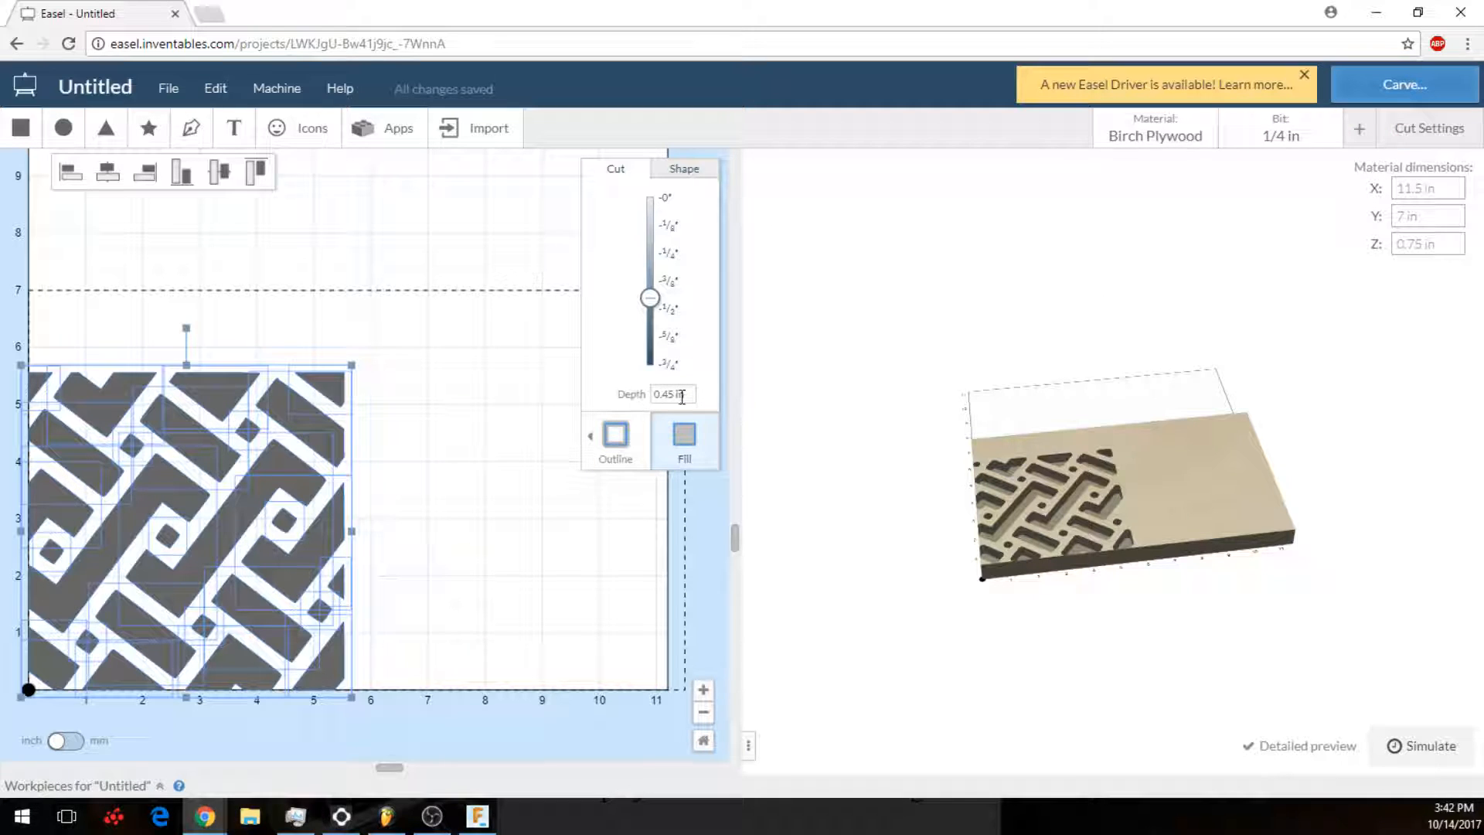
Step: Set the fill cut depth of the imported pattern to 0.25 in
key(BackSpace)
text(.25)
key(Return)
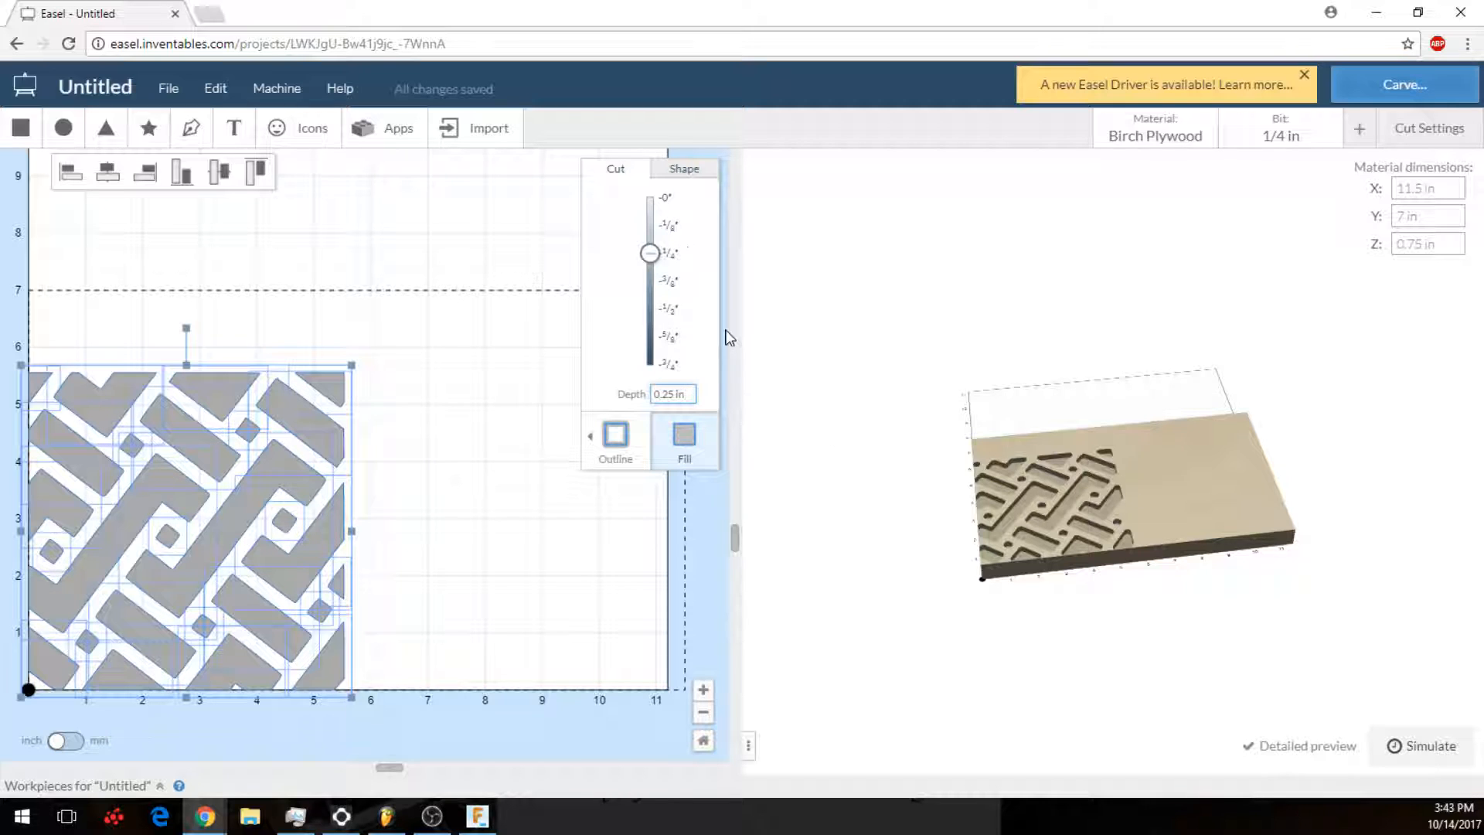
Step: Check the pattern's position and size values and examine its filled carve in the 3D preview from several angles
click(684, 170)
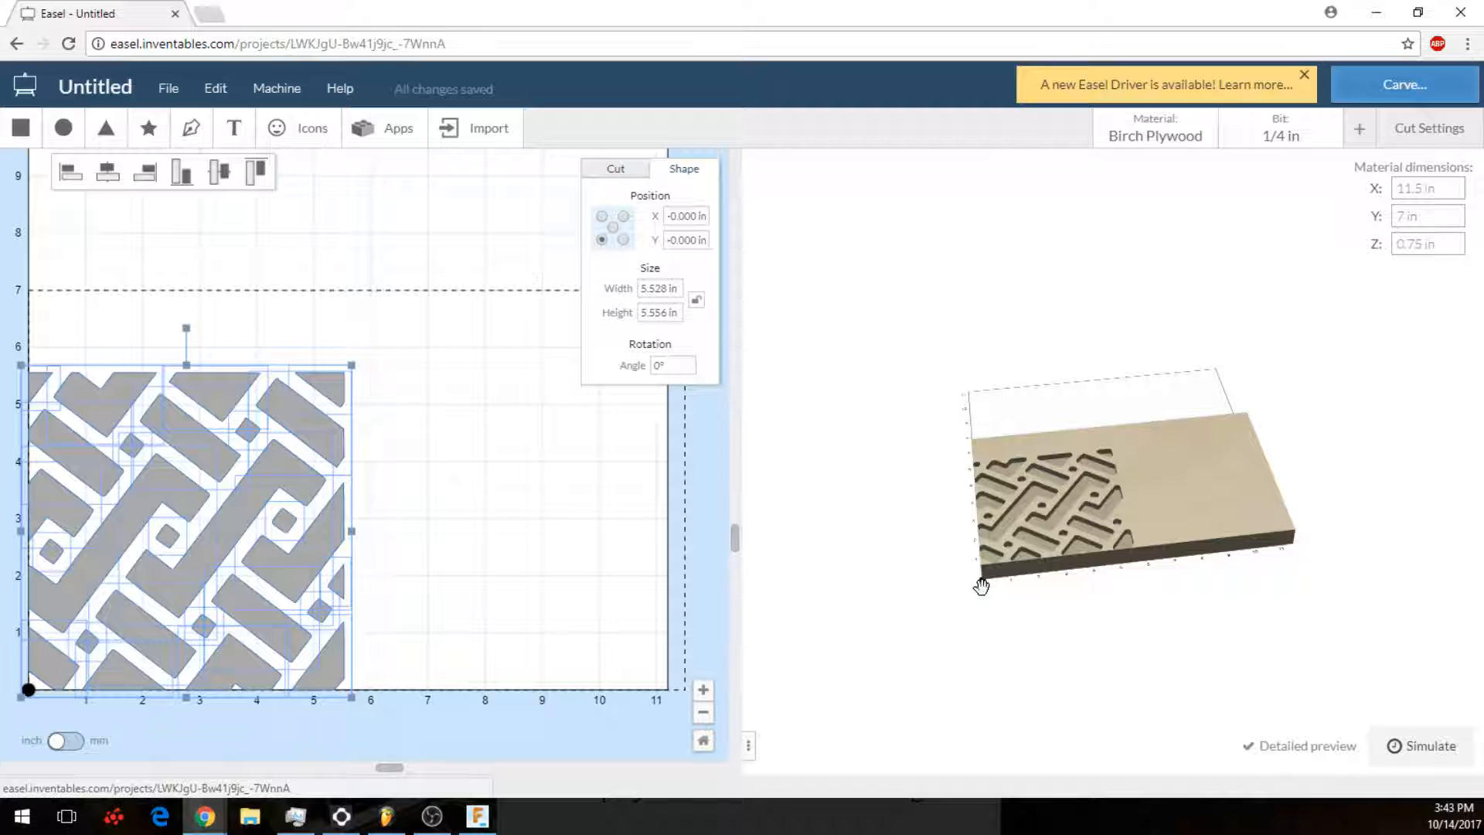
drag(1186, 527, 1476, 560)
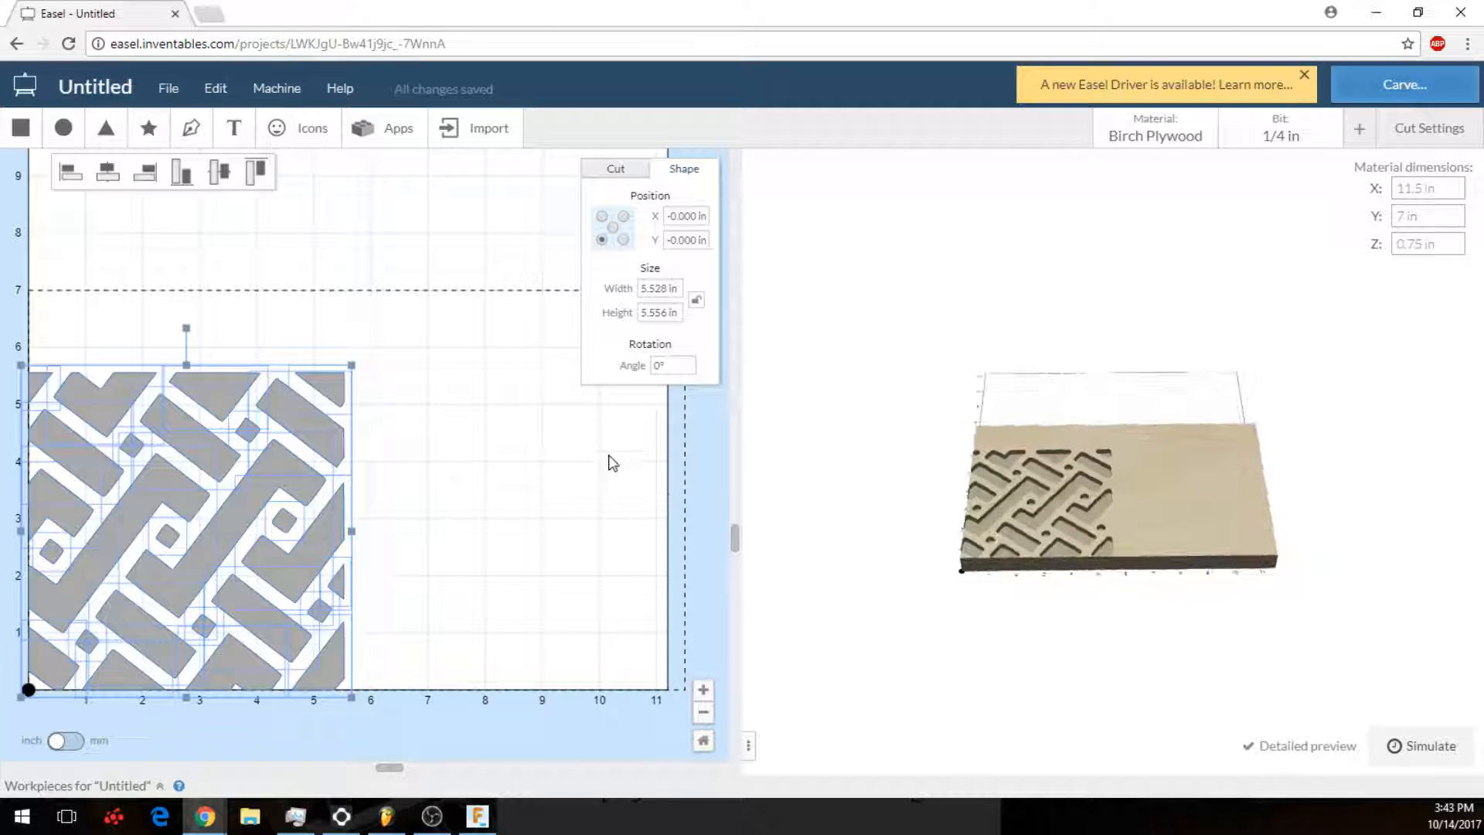
drag(1134, 452, 1151, 502)
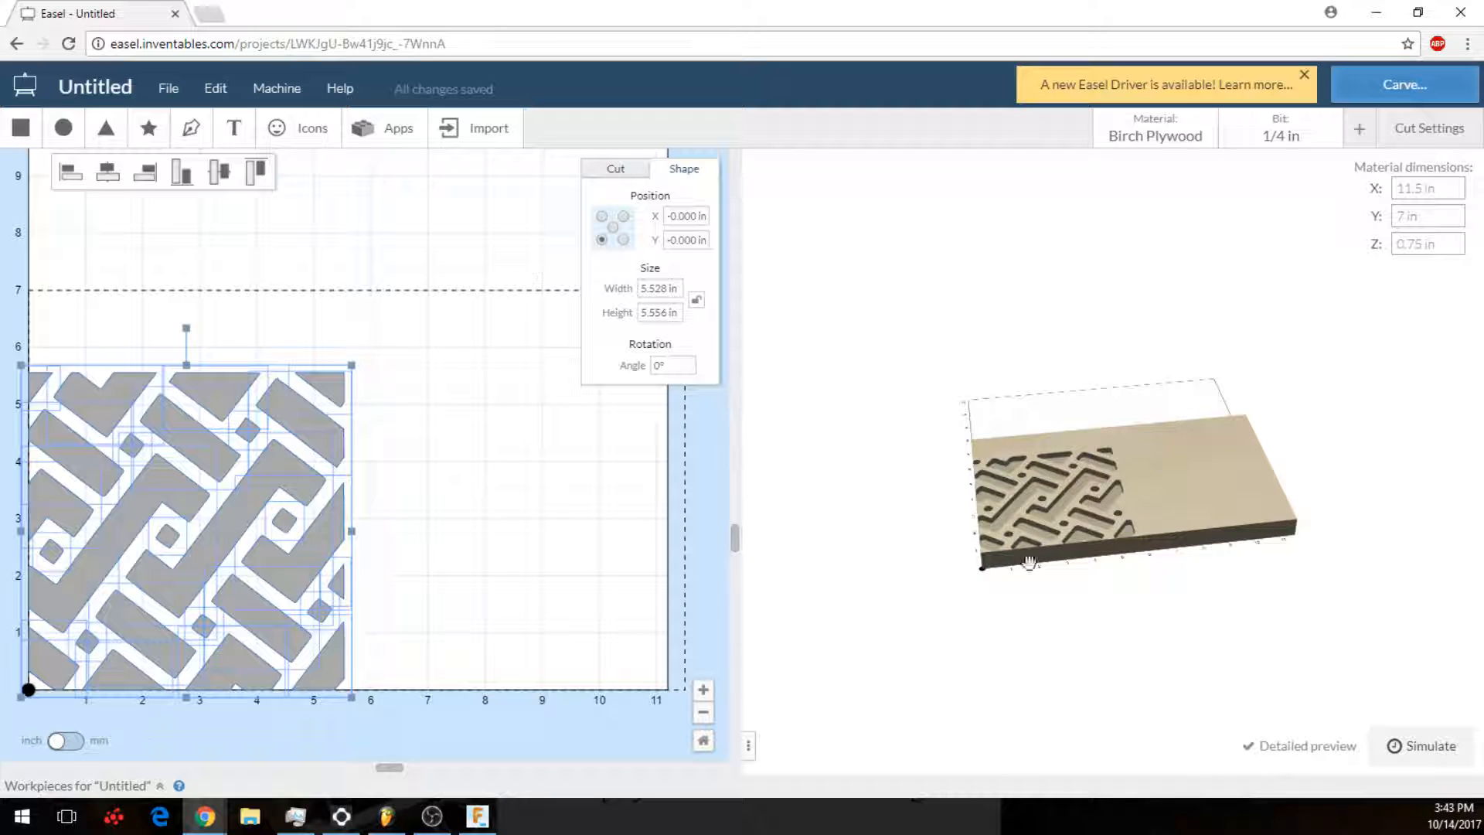
drag(1023, 563, 1075, 493)
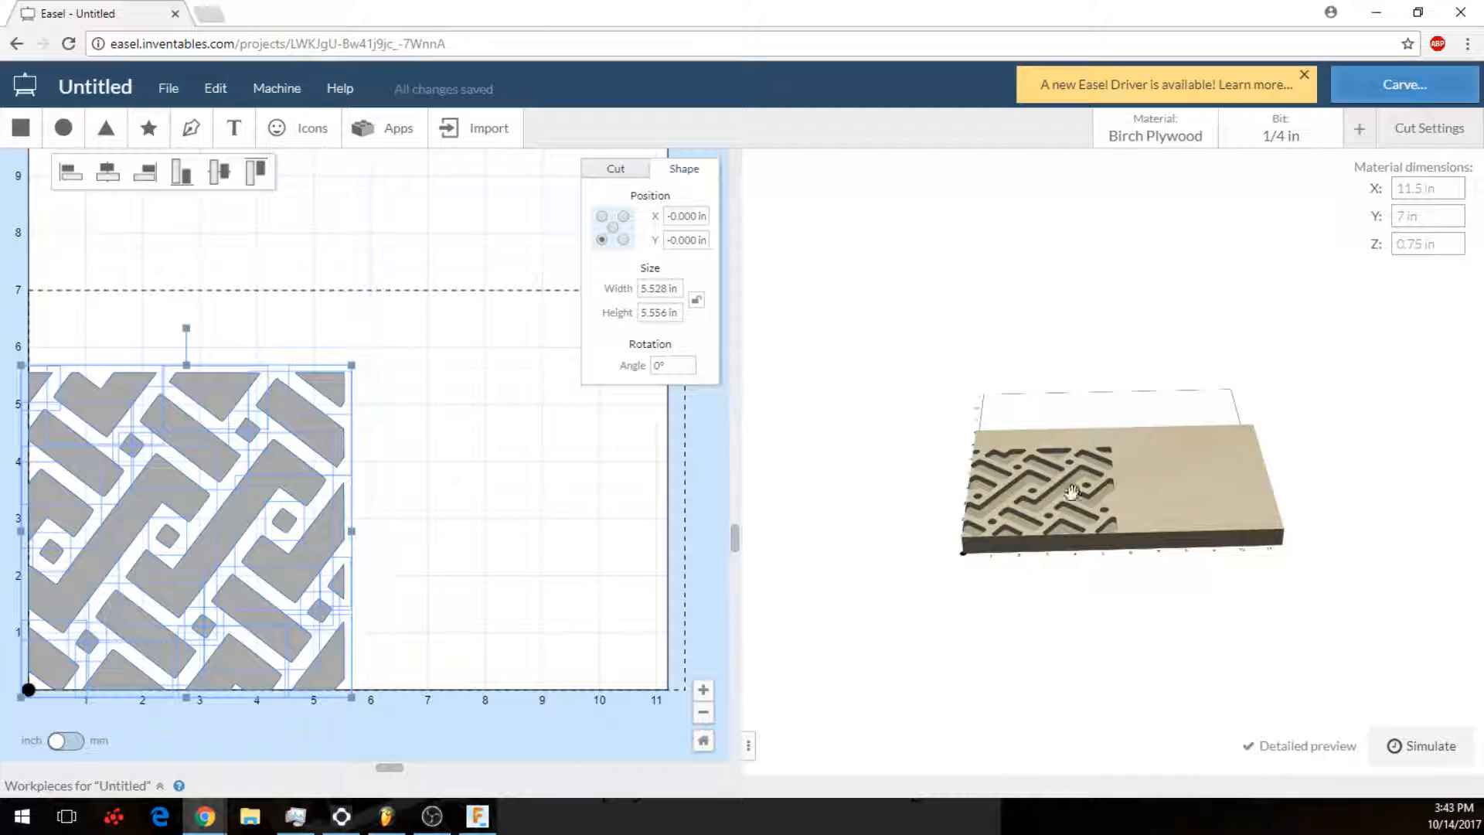
right_drag(1074, 496, 1080, 431)
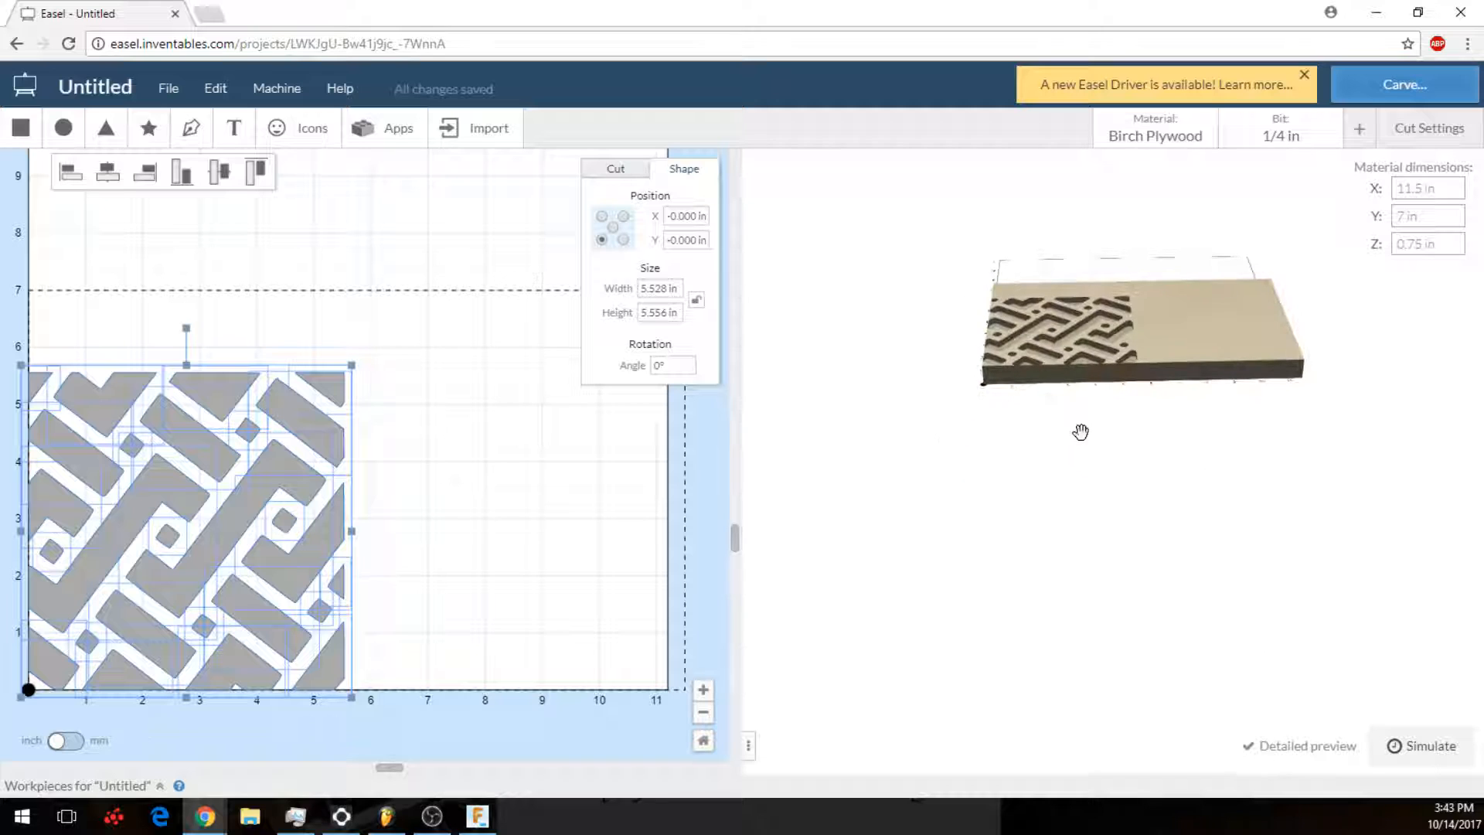
mouse_move(1086, 330)
right_down()
mouse_move(1093, 404)
mouse_move(1083, 319)
right_up()
drag(1083, 318, 1093, 414)
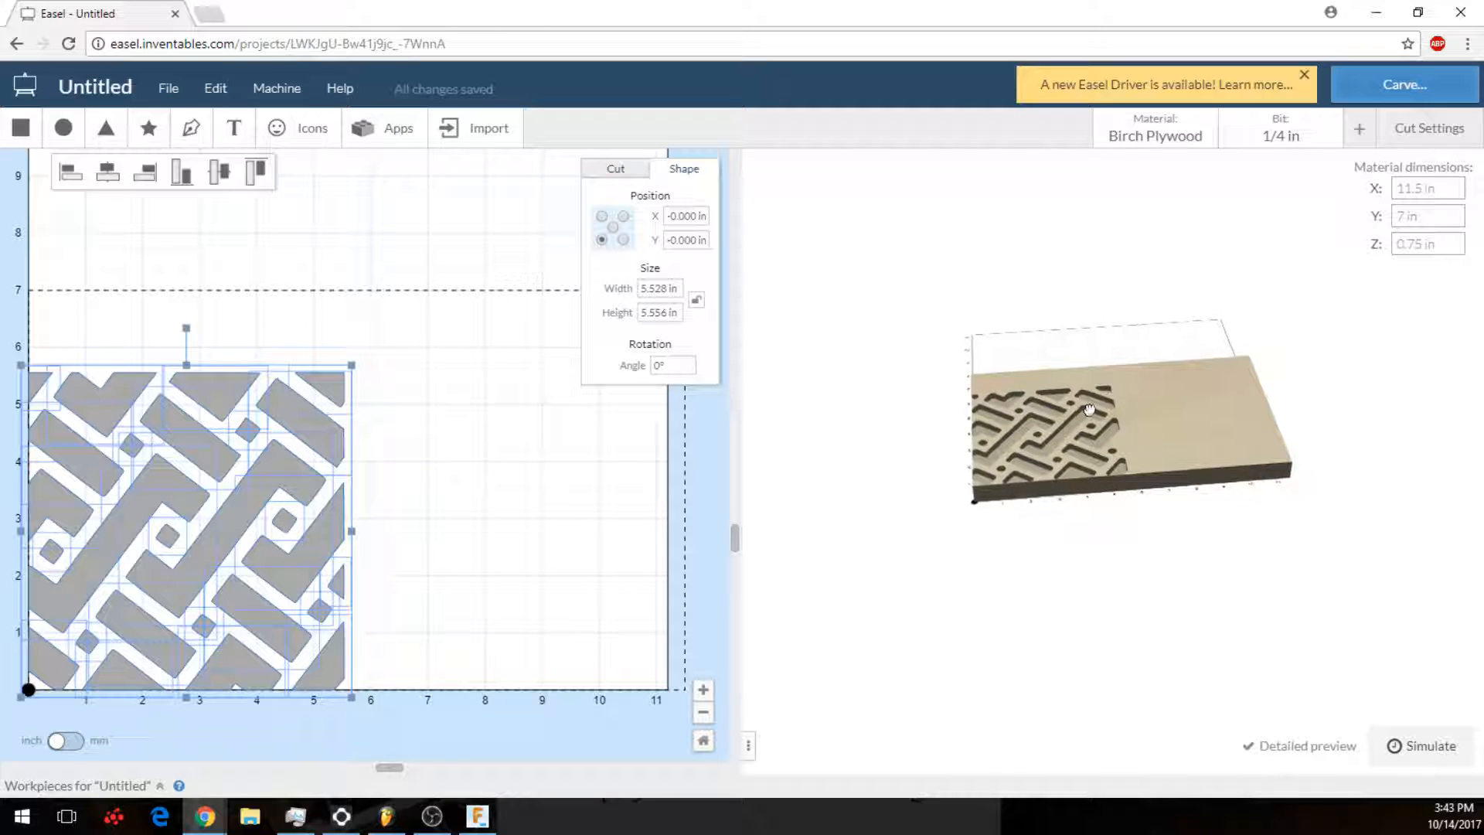
Step: Try an on-path outline cut on the pattern and inspect the result up close in the 3D preview
click(611, 172)
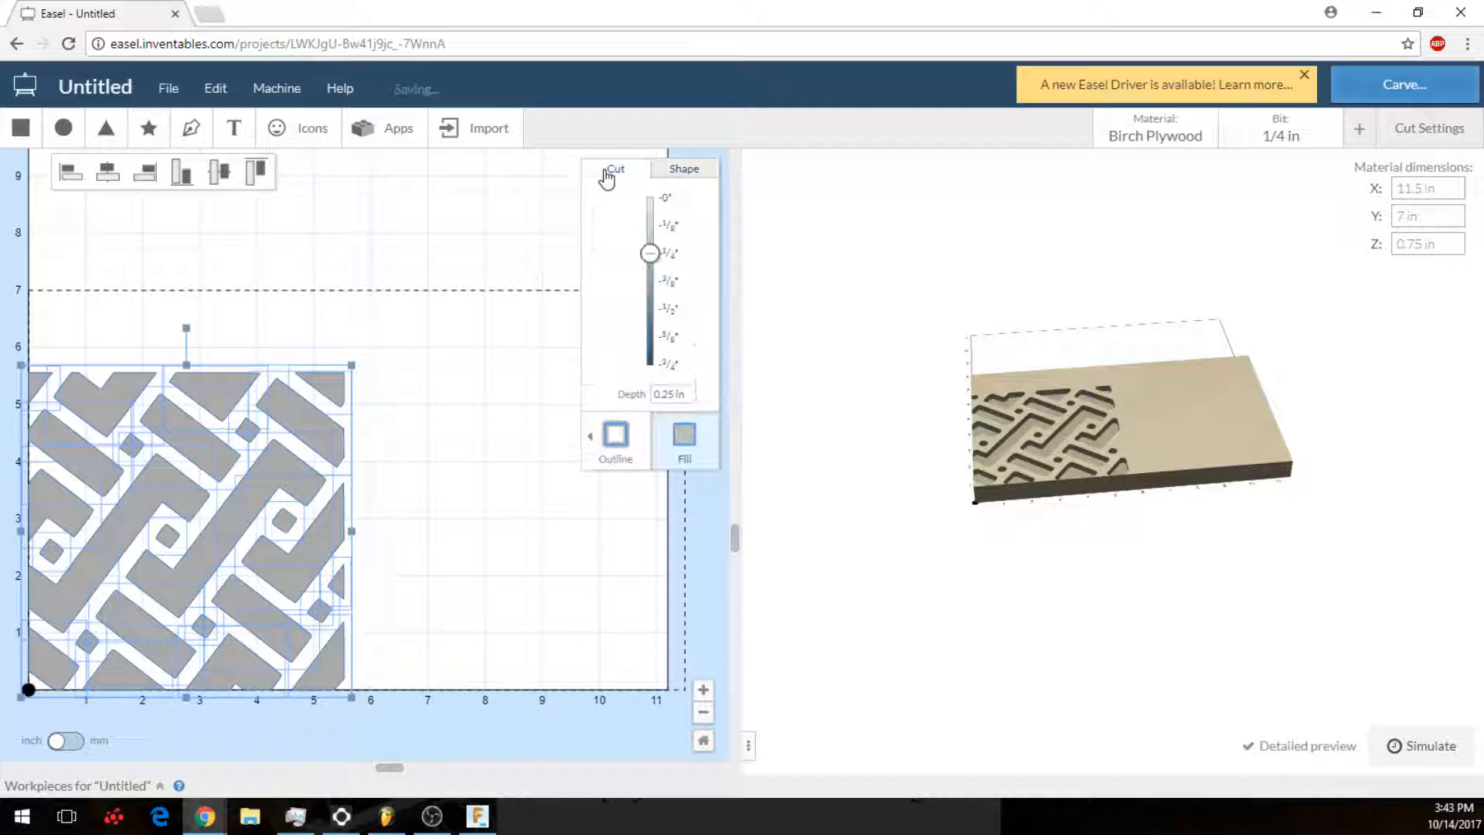
click(588, 450)
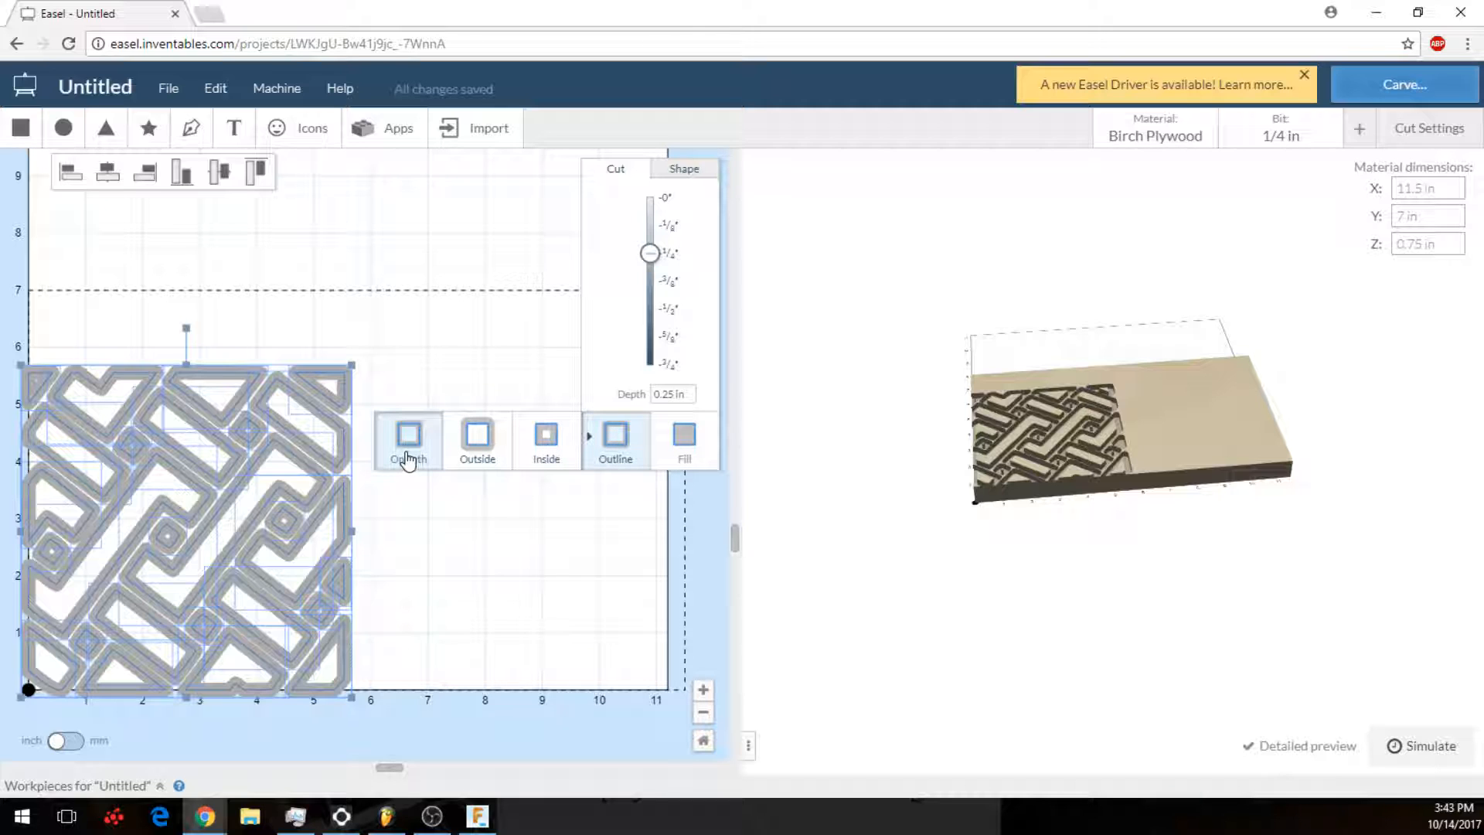
click(407, 459)
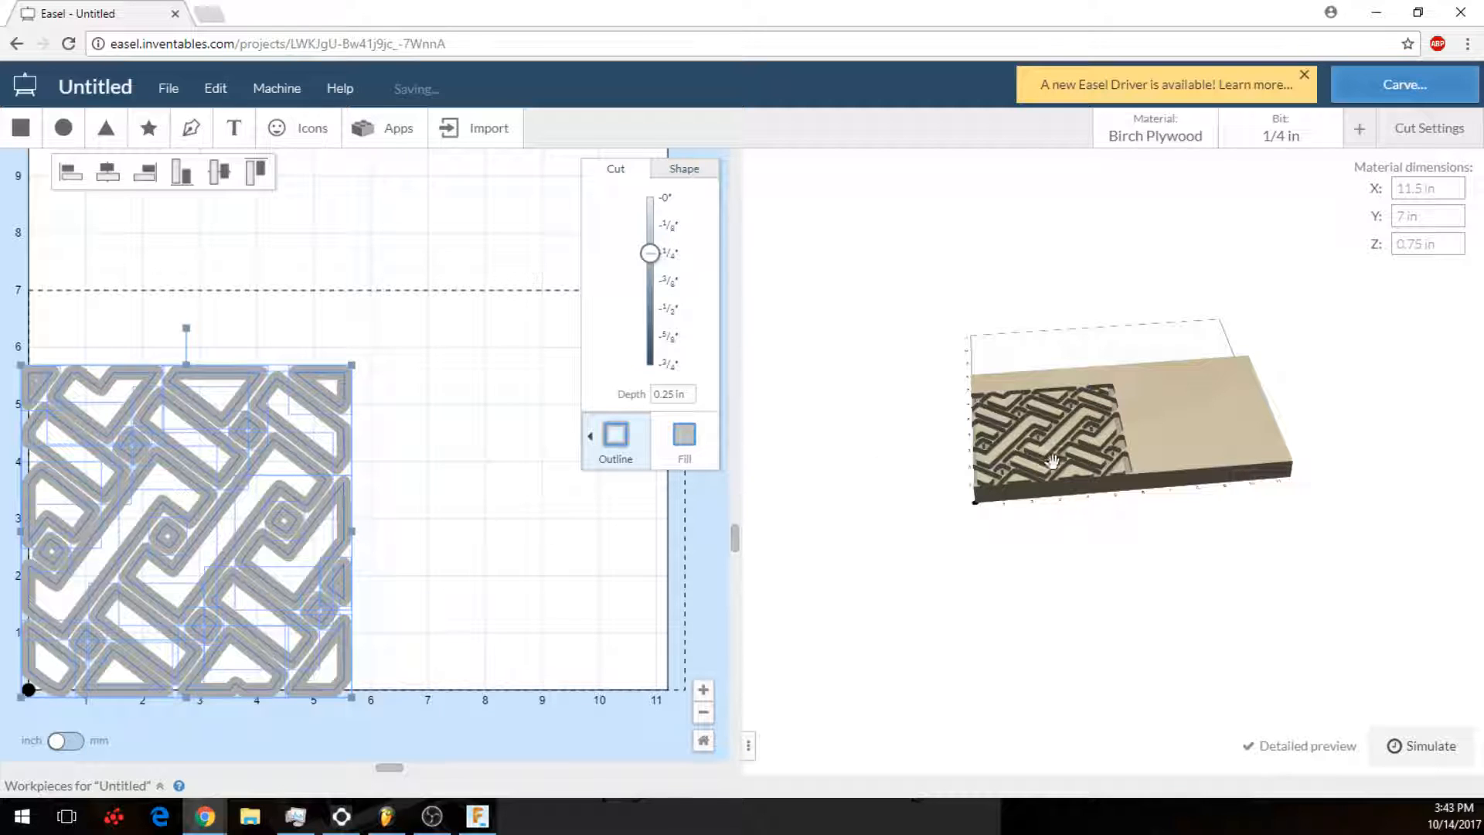
scroll(1051, 445, up, 1)
scroll(1051, 444, up, 4)
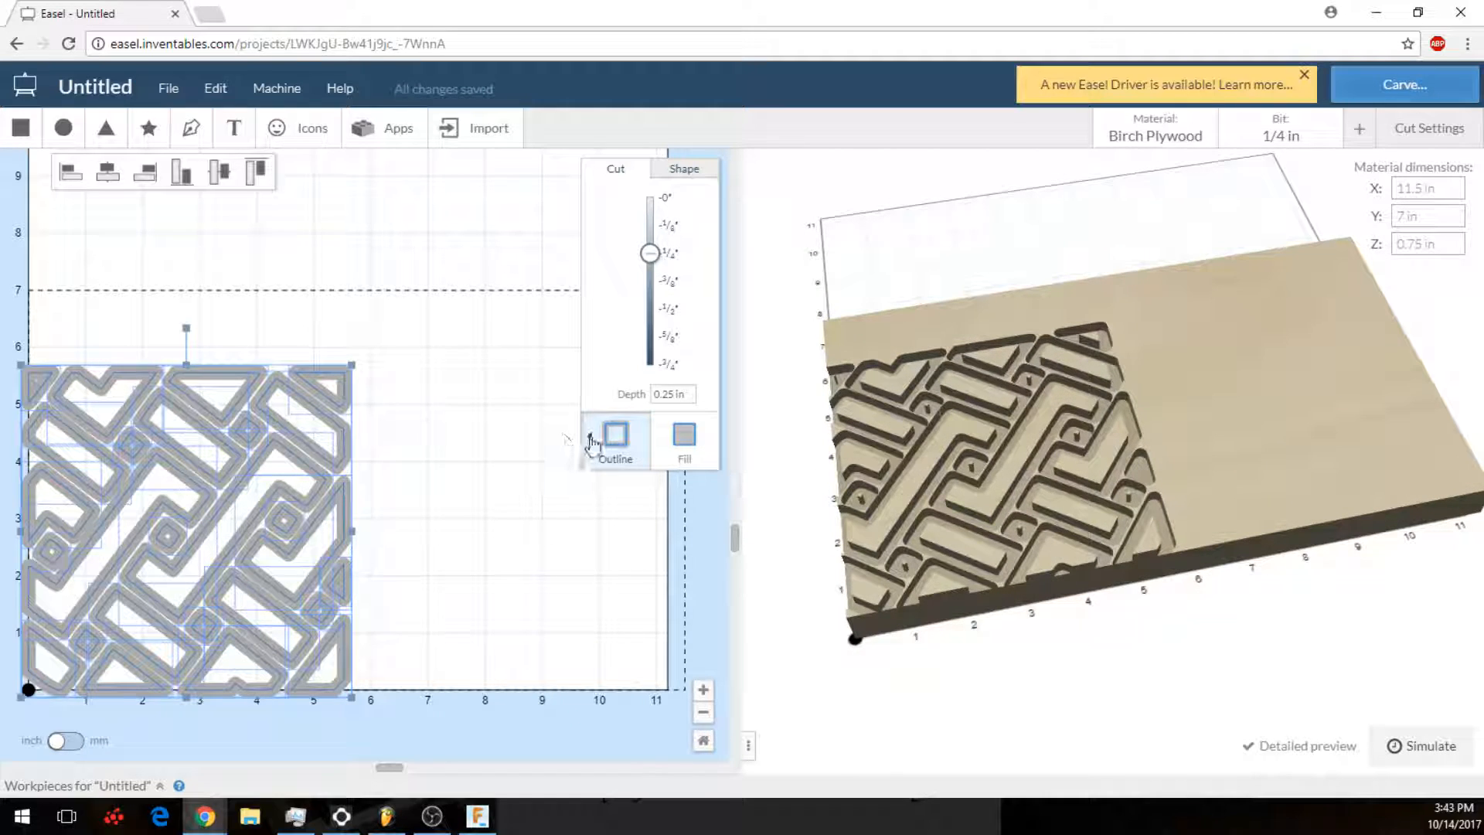
Step: Try outside and inside outline cuts on the pattern, and switch it back to a fill cut
click(615, 434)
click(480, 448)
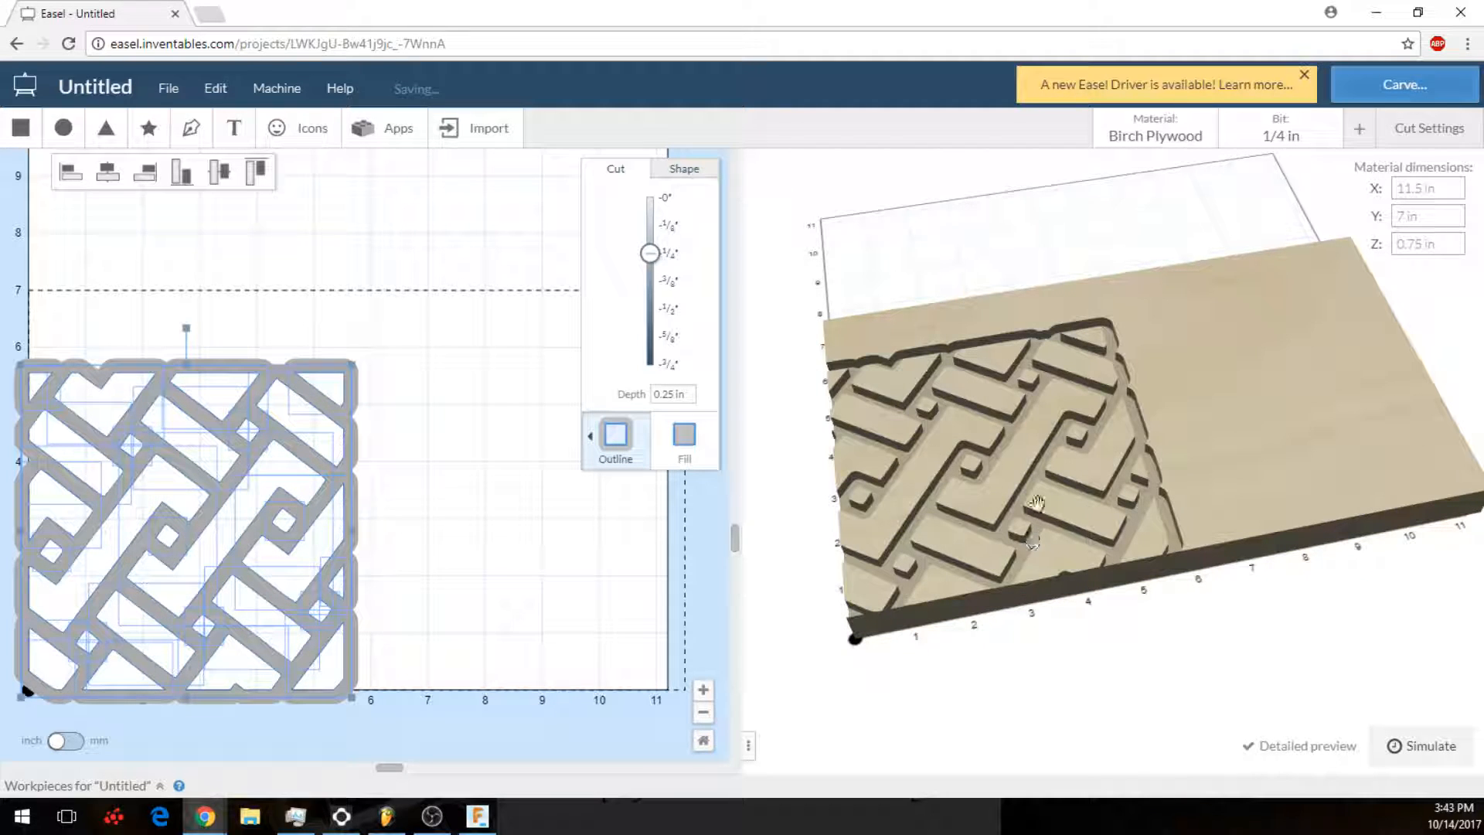
click(589, 448)
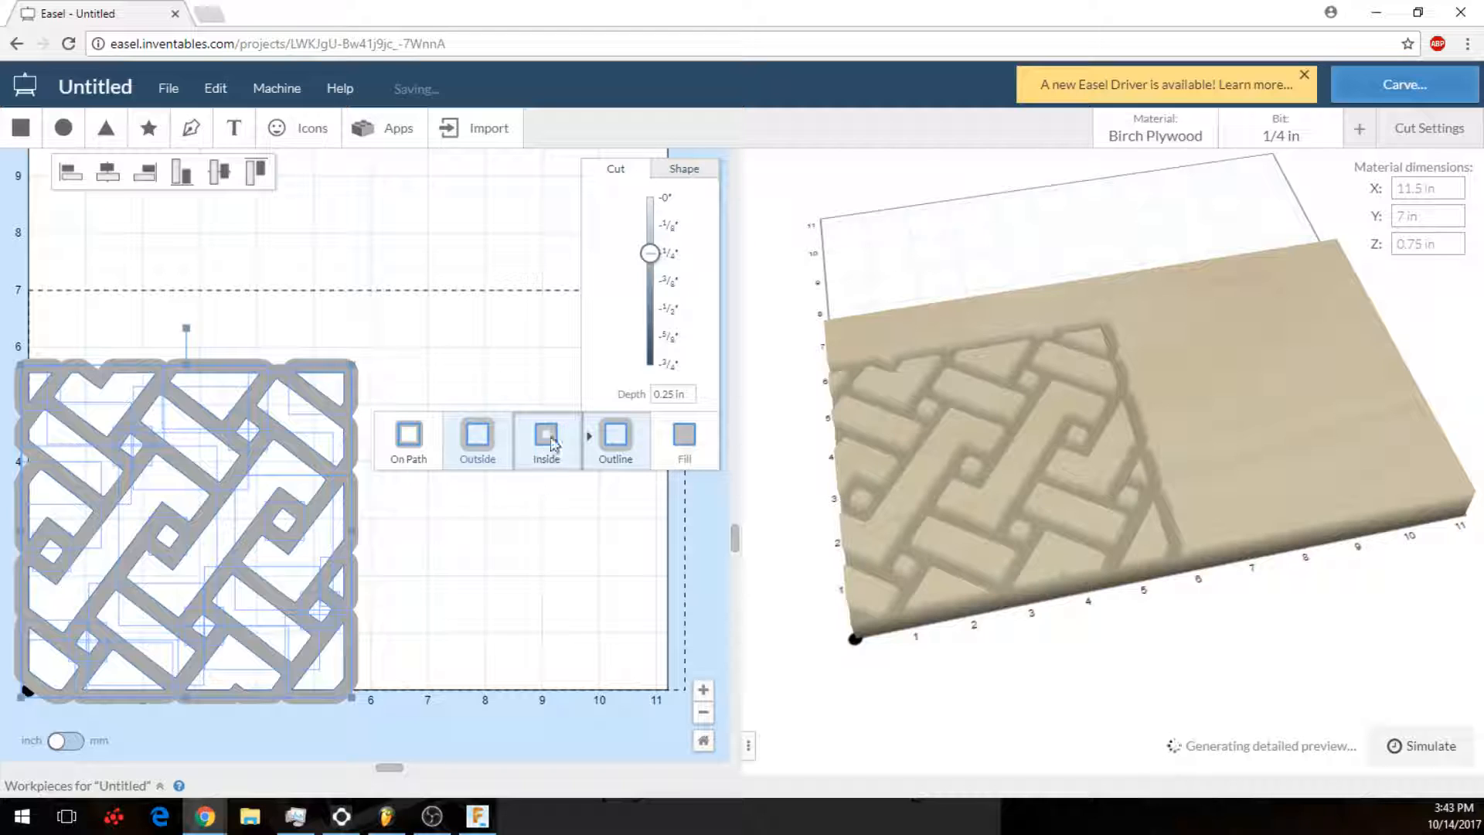
click(549, 443)
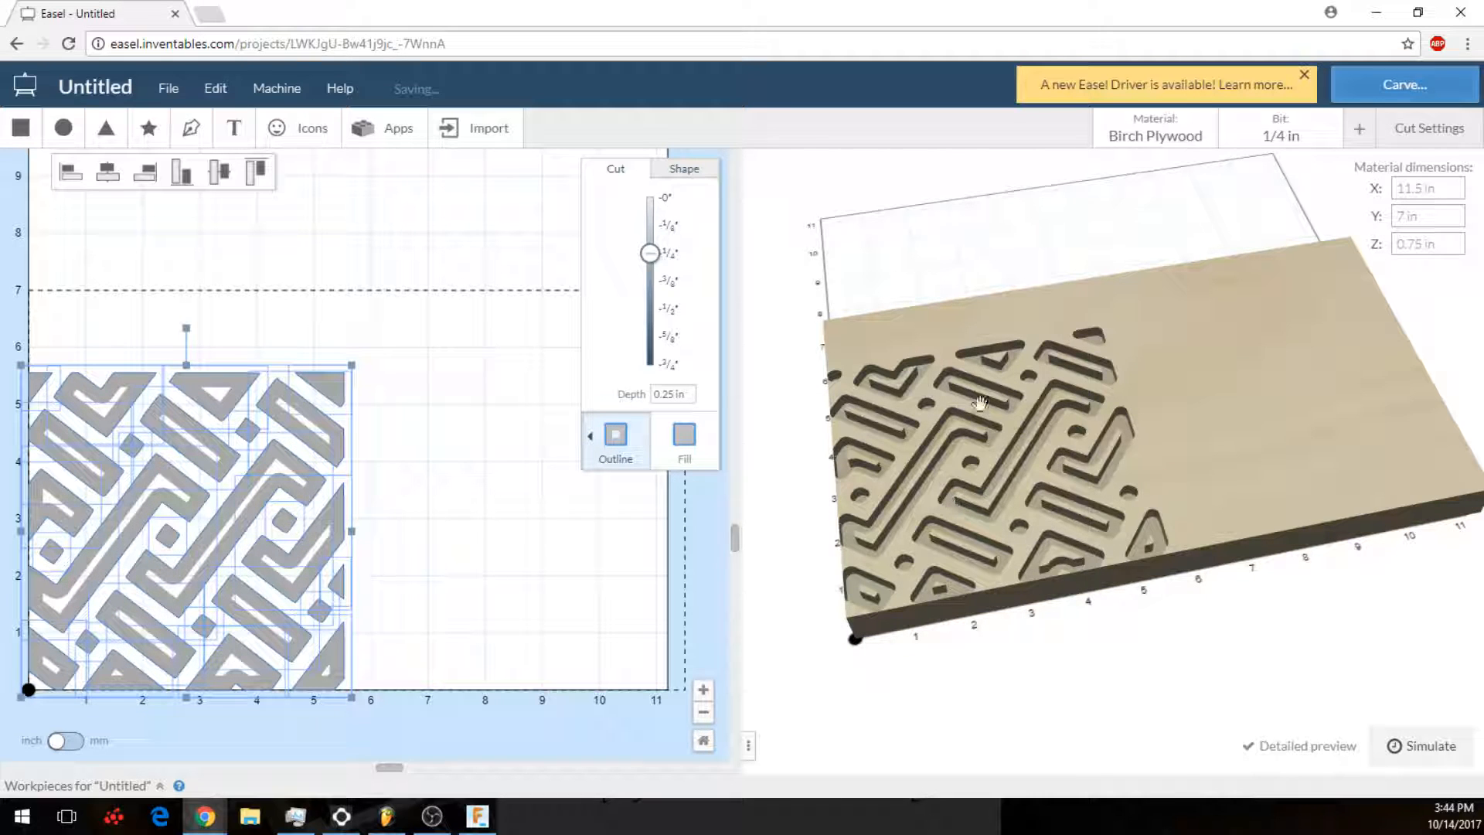
click(684, 435)
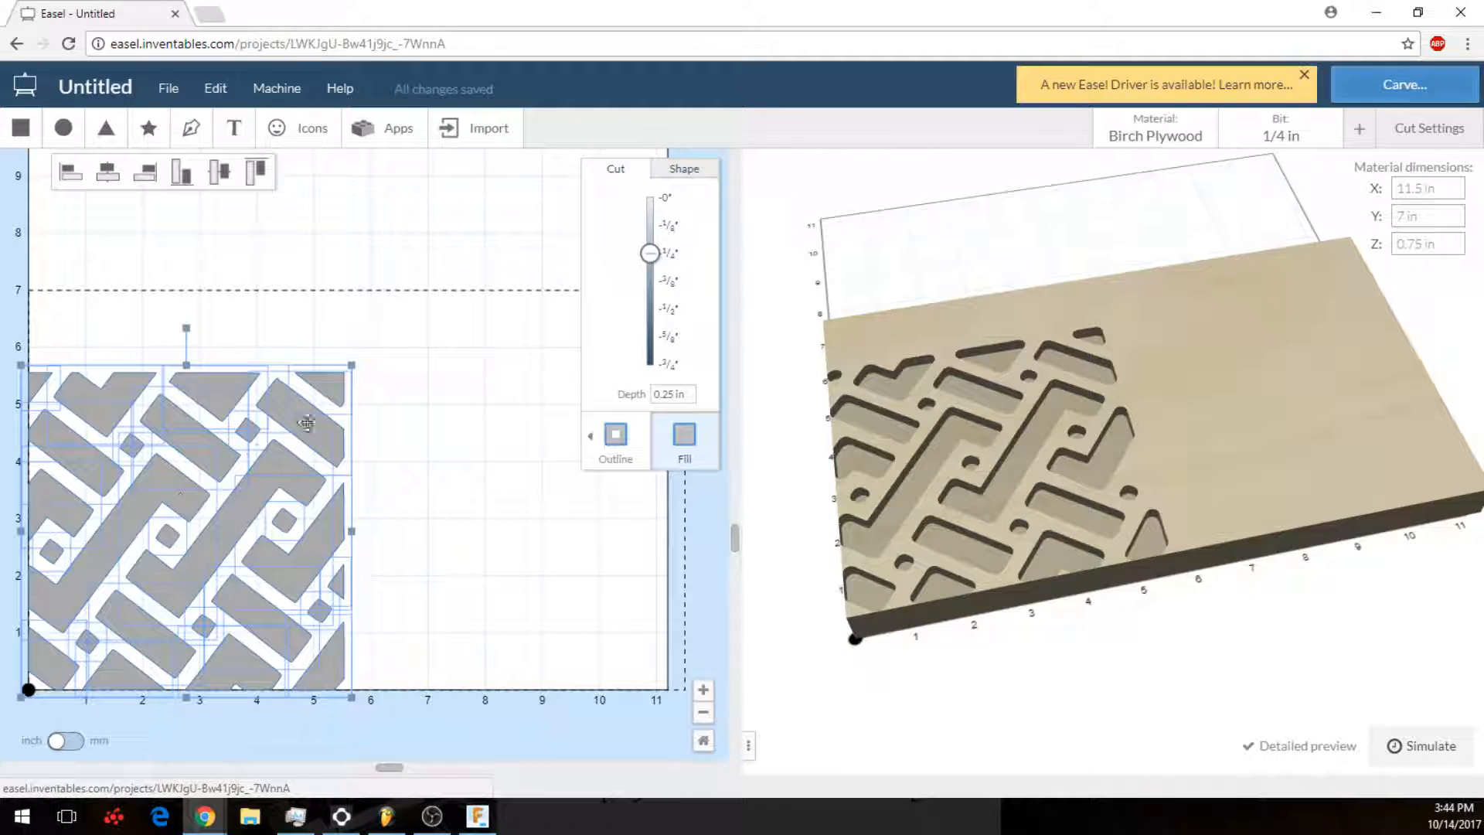
Step: Enlarge the pattern to about 6.7 by 6.7 in and position it about 0.14 in from the left and 0.16 in from the bottom
click(694, 170)
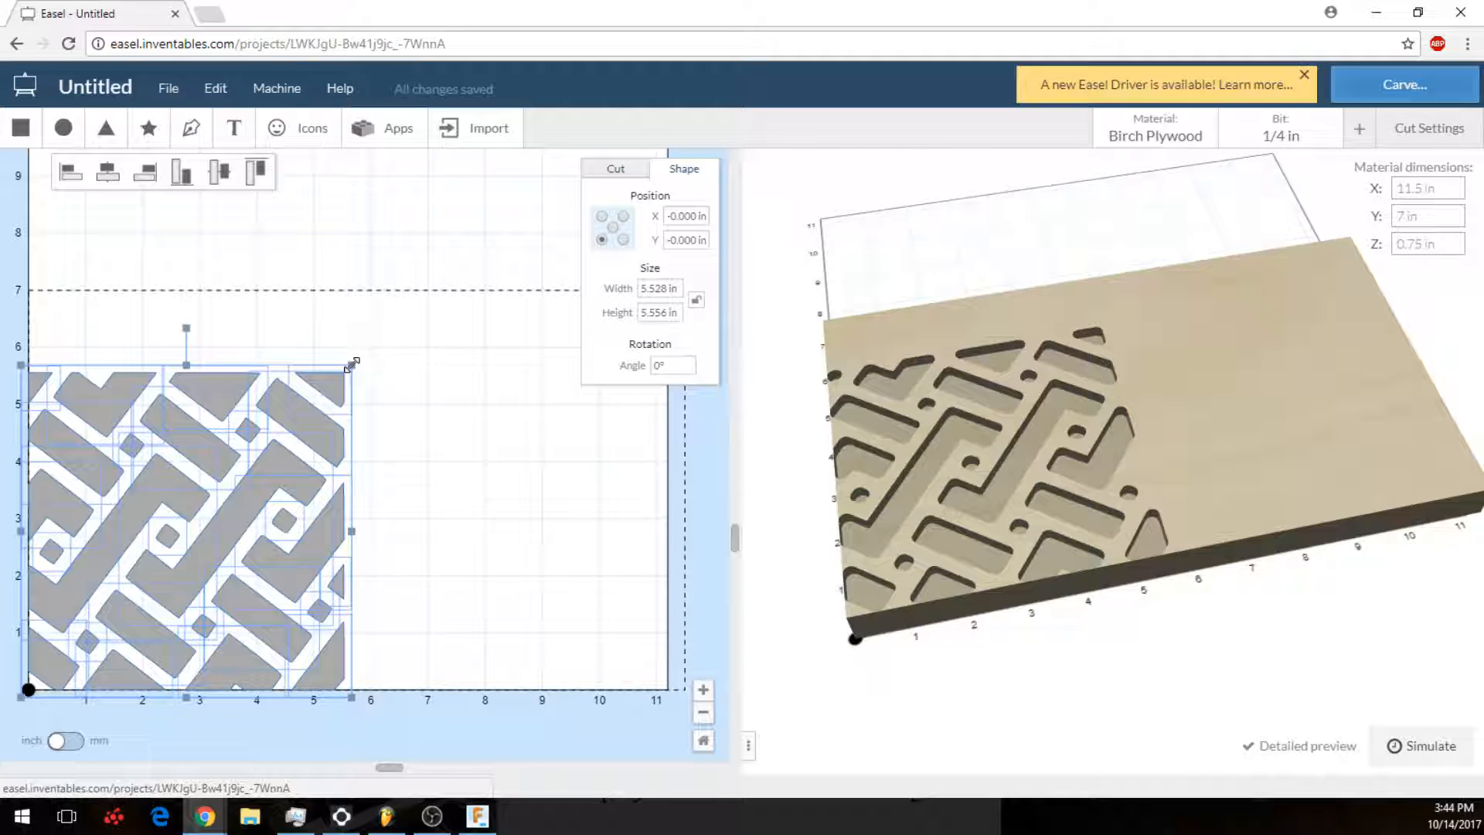
drag(353, 363, 476, 331)
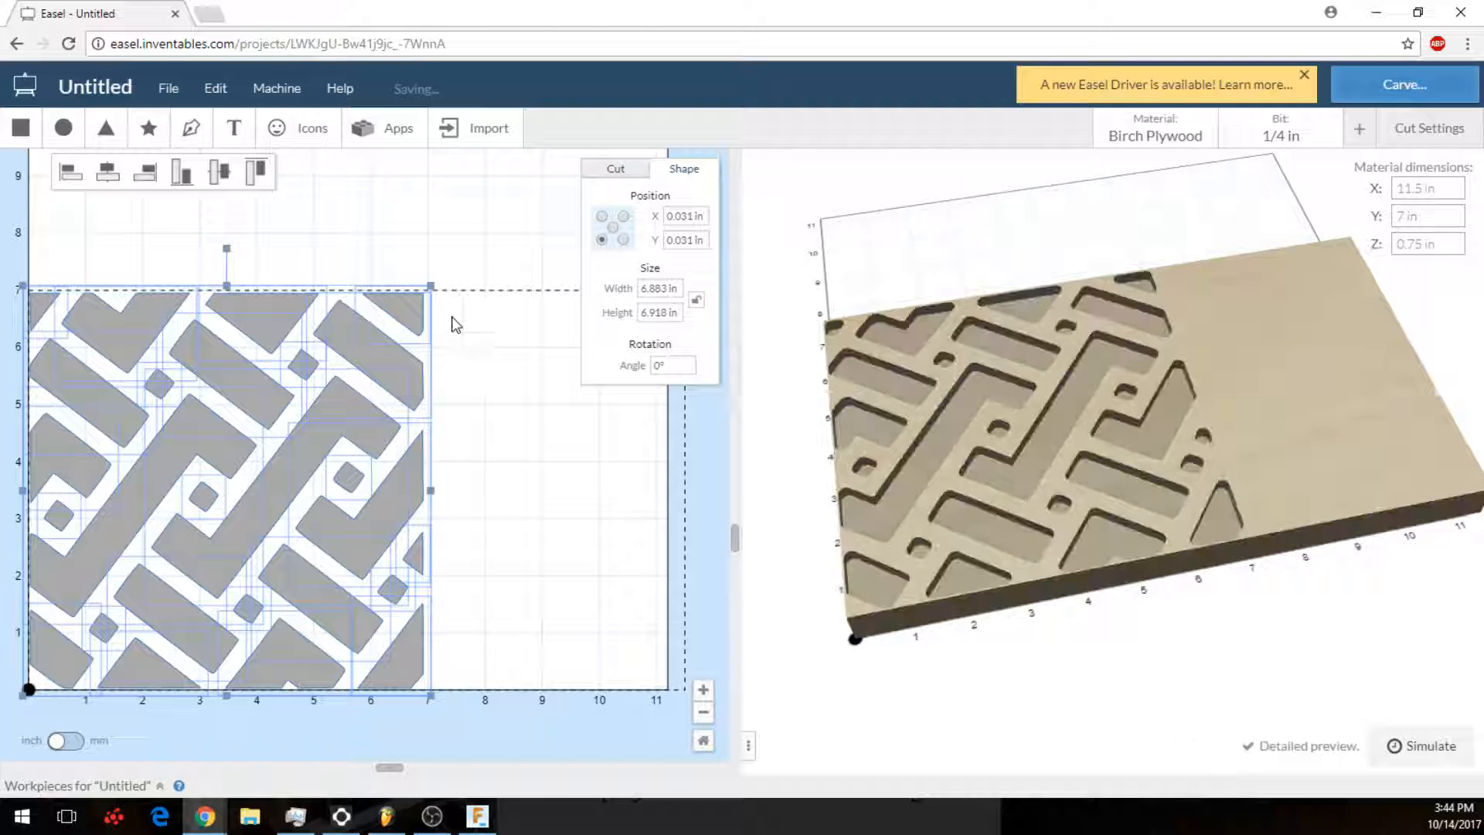
drag(431, 285, 427, 300)
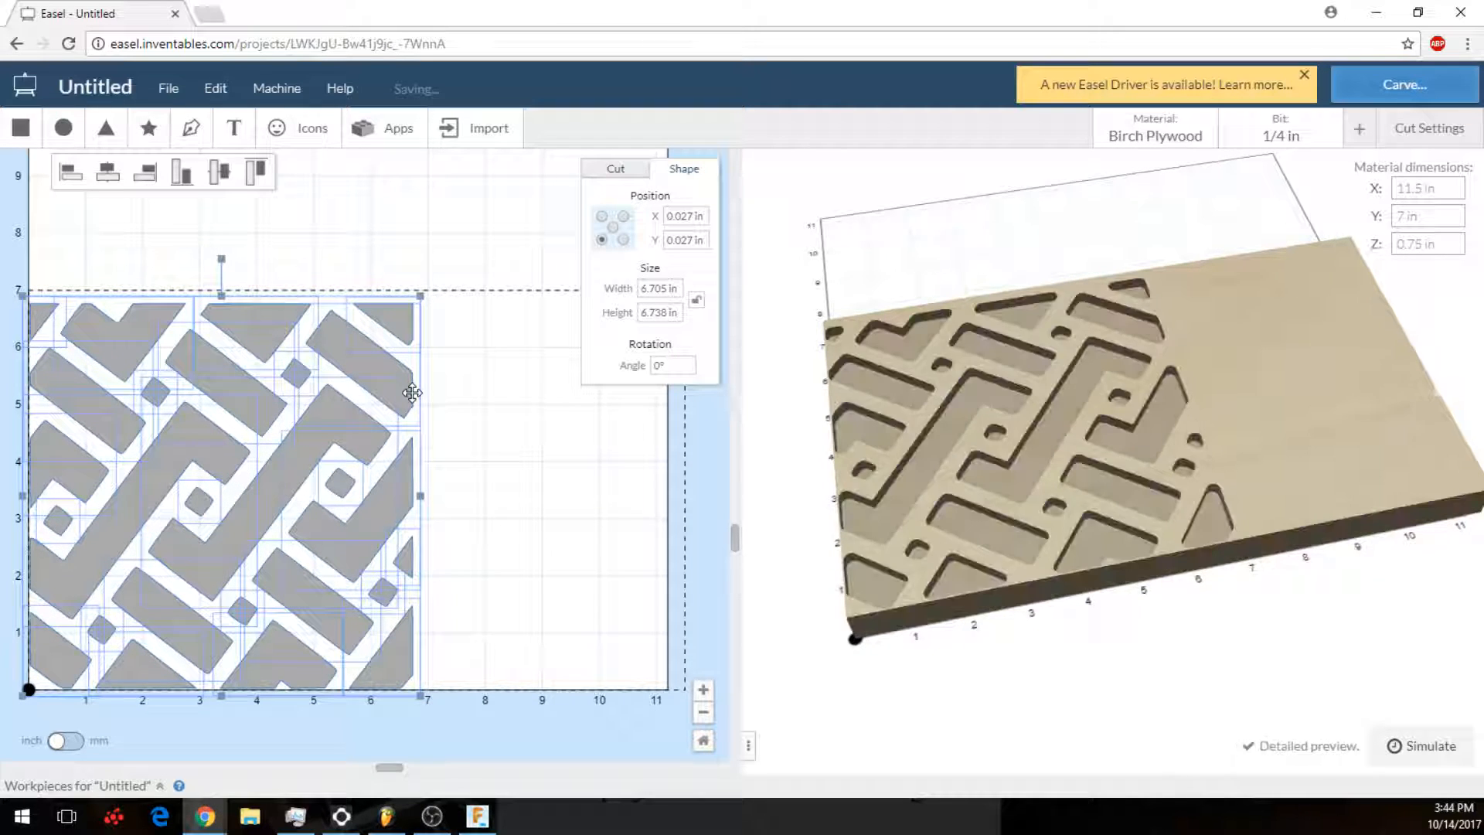
drag(322, 502, 333, 495)
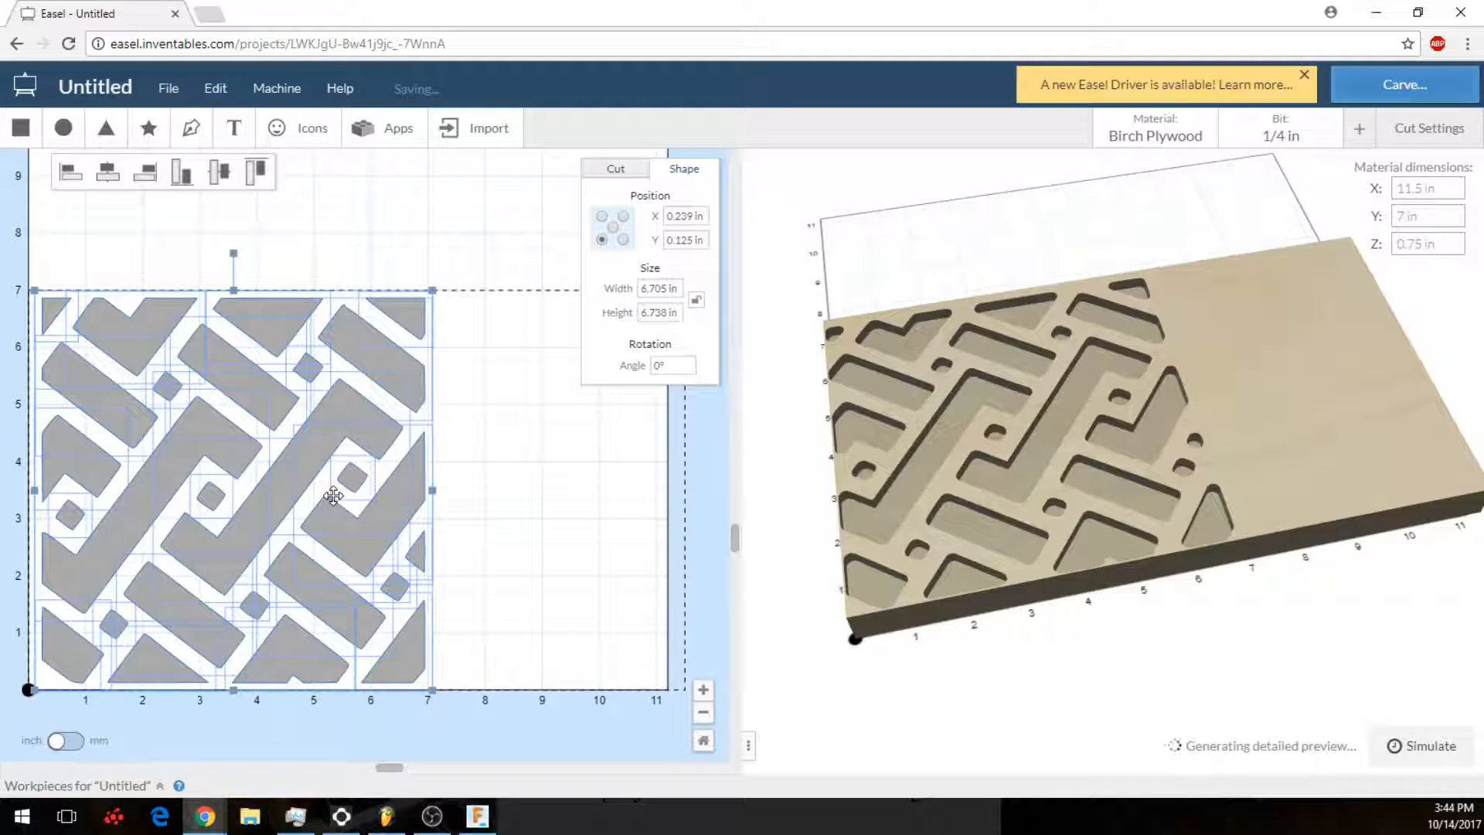
drag(302, 513, 314, 516)
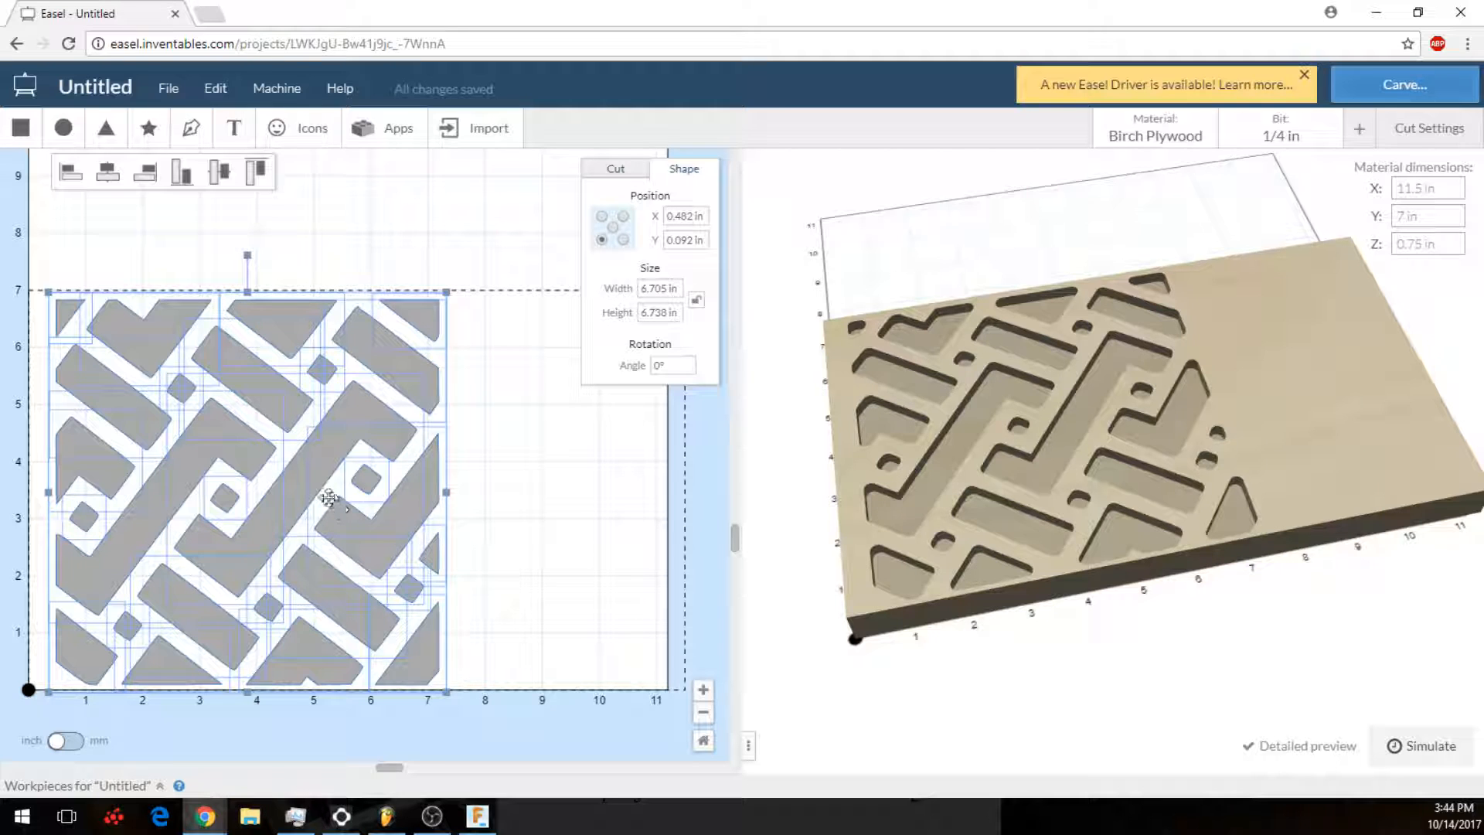
drag(316, 480, 299, 476)
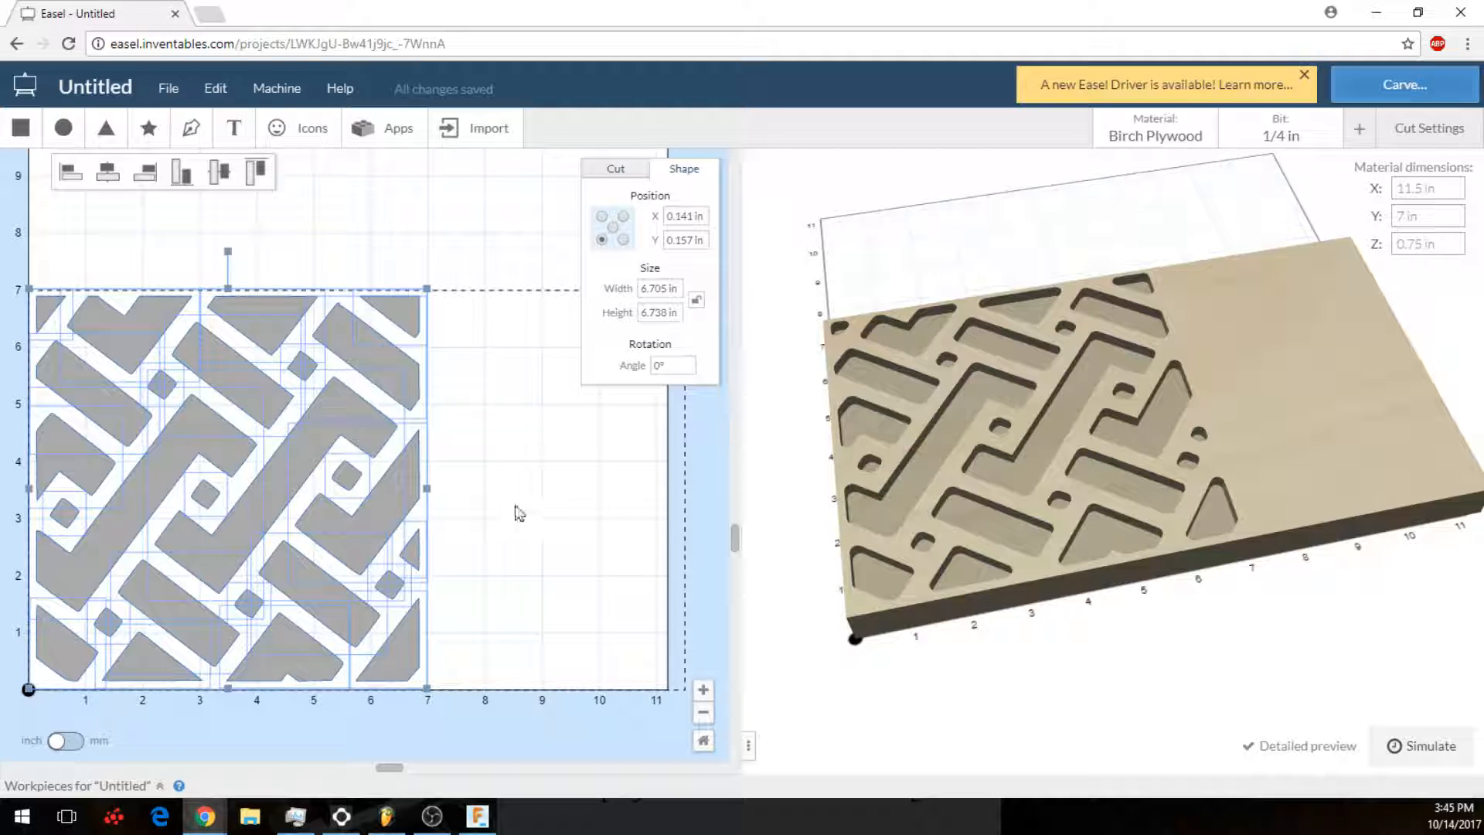
click(619, 170)
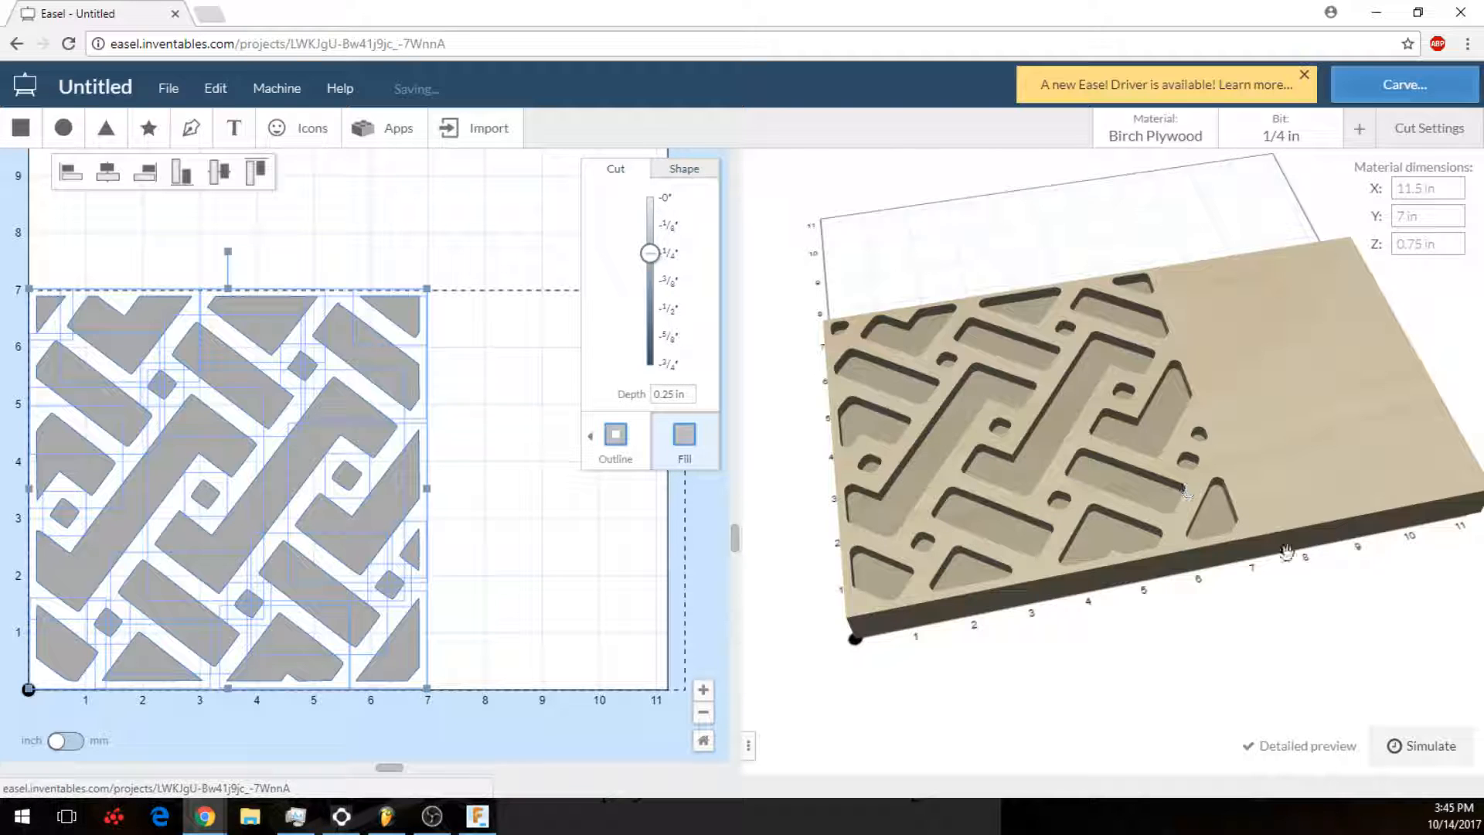
Step: Simulate the carve and play back the toolpath, raising the playback speed to 8x
click(1425, 747)
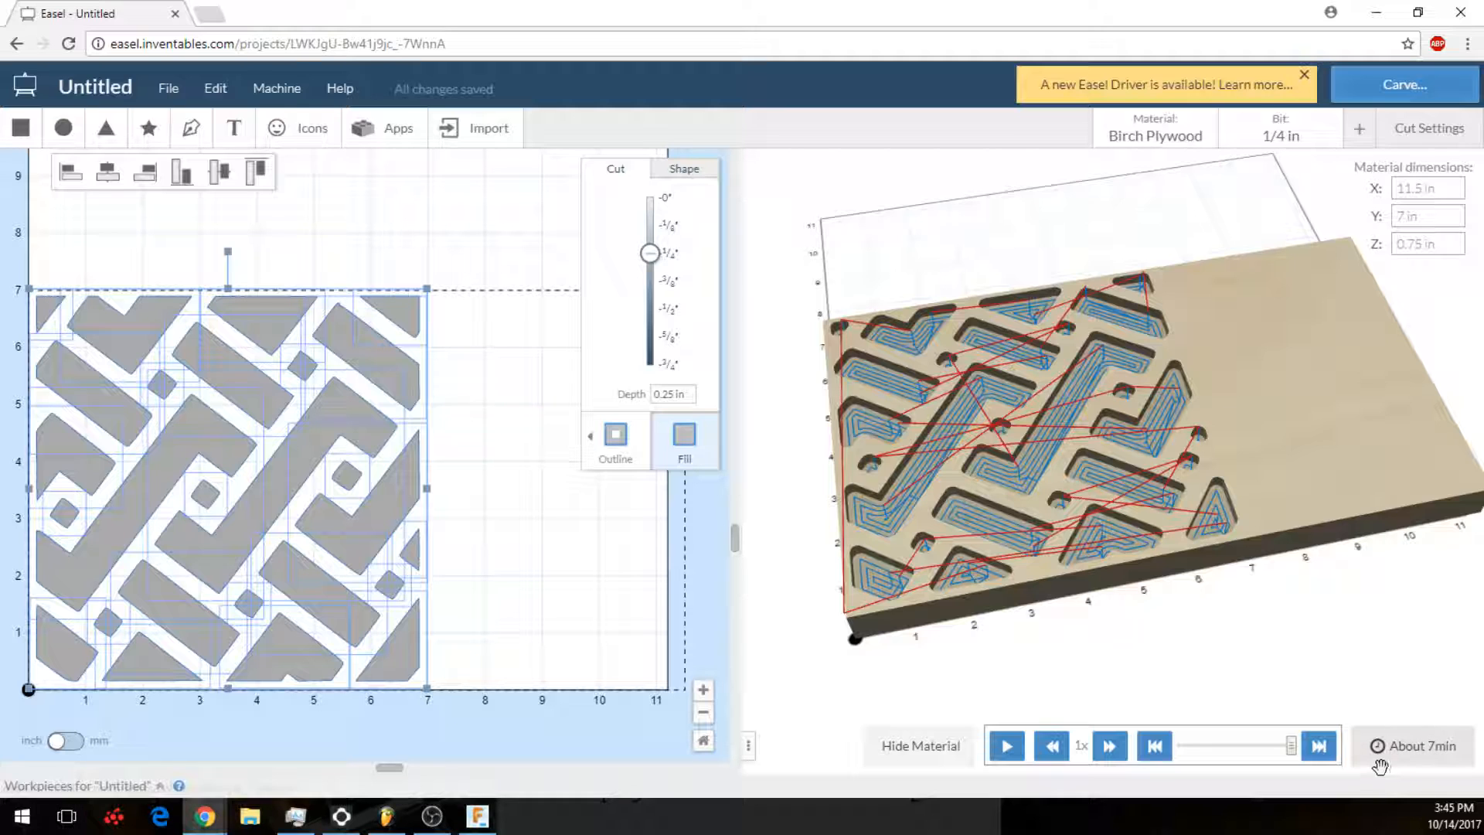
click(1006, 747)
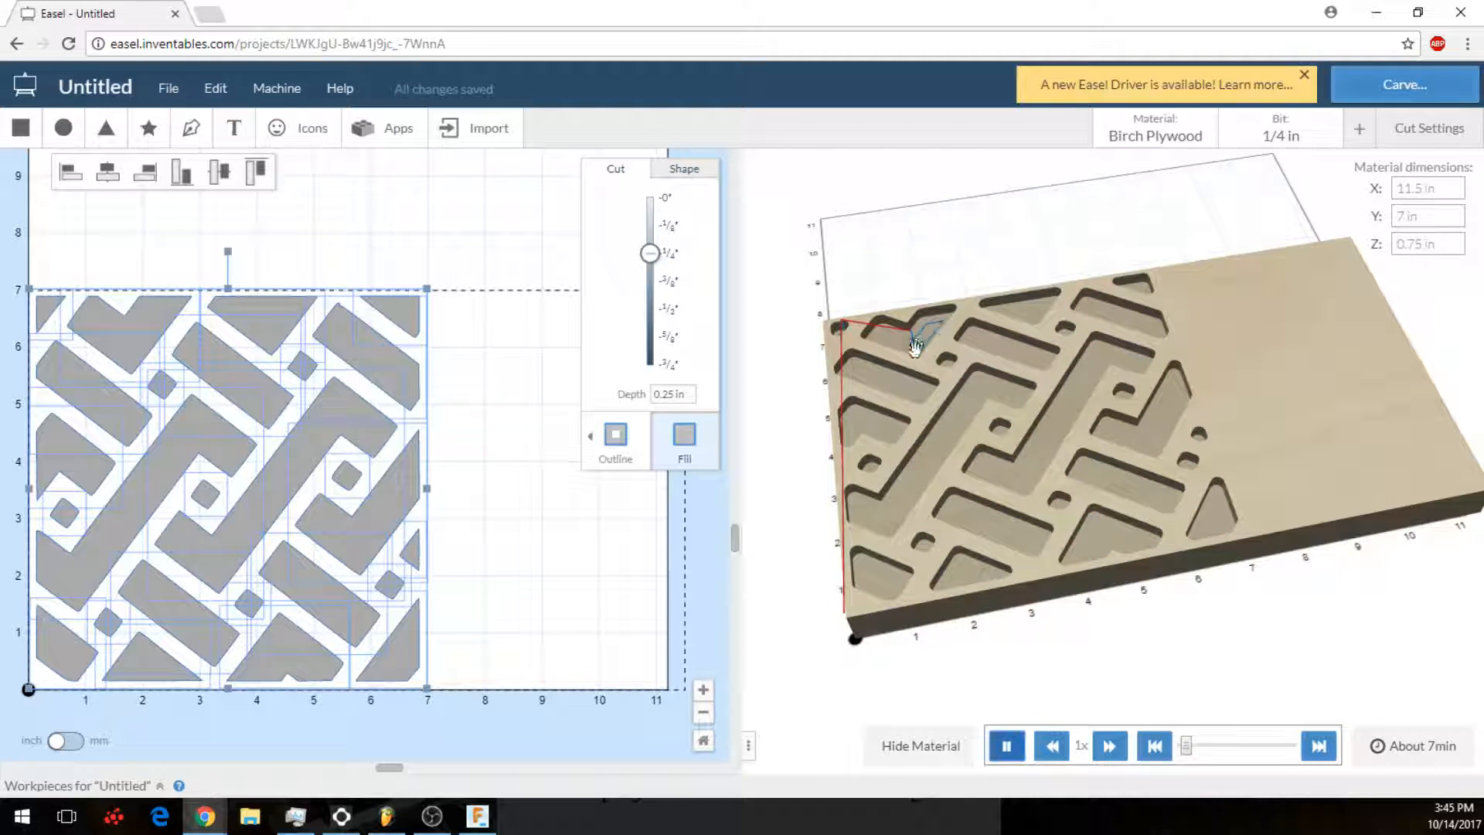
click(1110, 746)
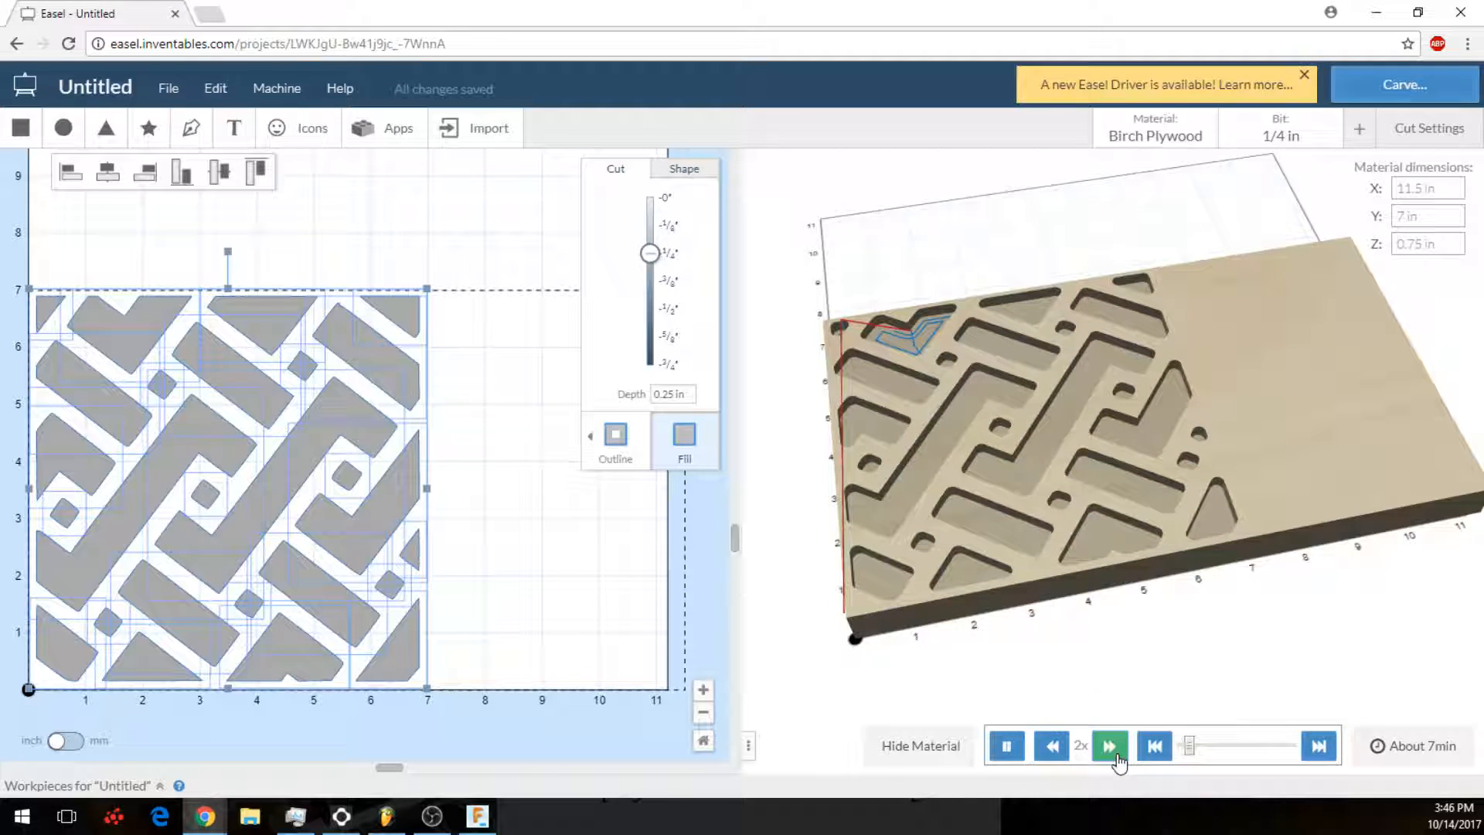
click(1110, 746)
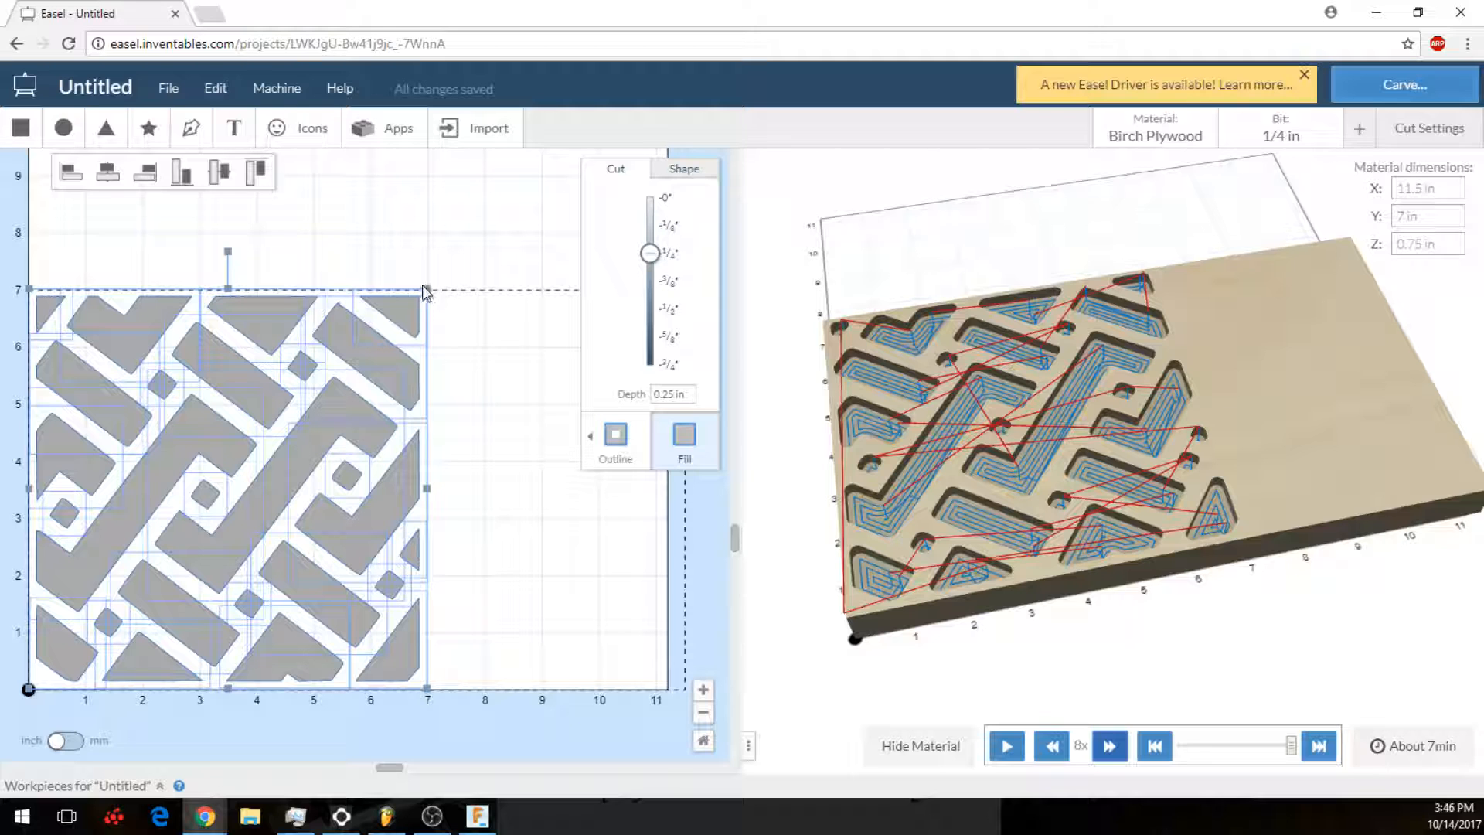
Step: Try shrinking the pattern to about 3 in square and simulate it, and enlarge it back to almost the board's 7 in height
drag(424, 290, 258, 570)
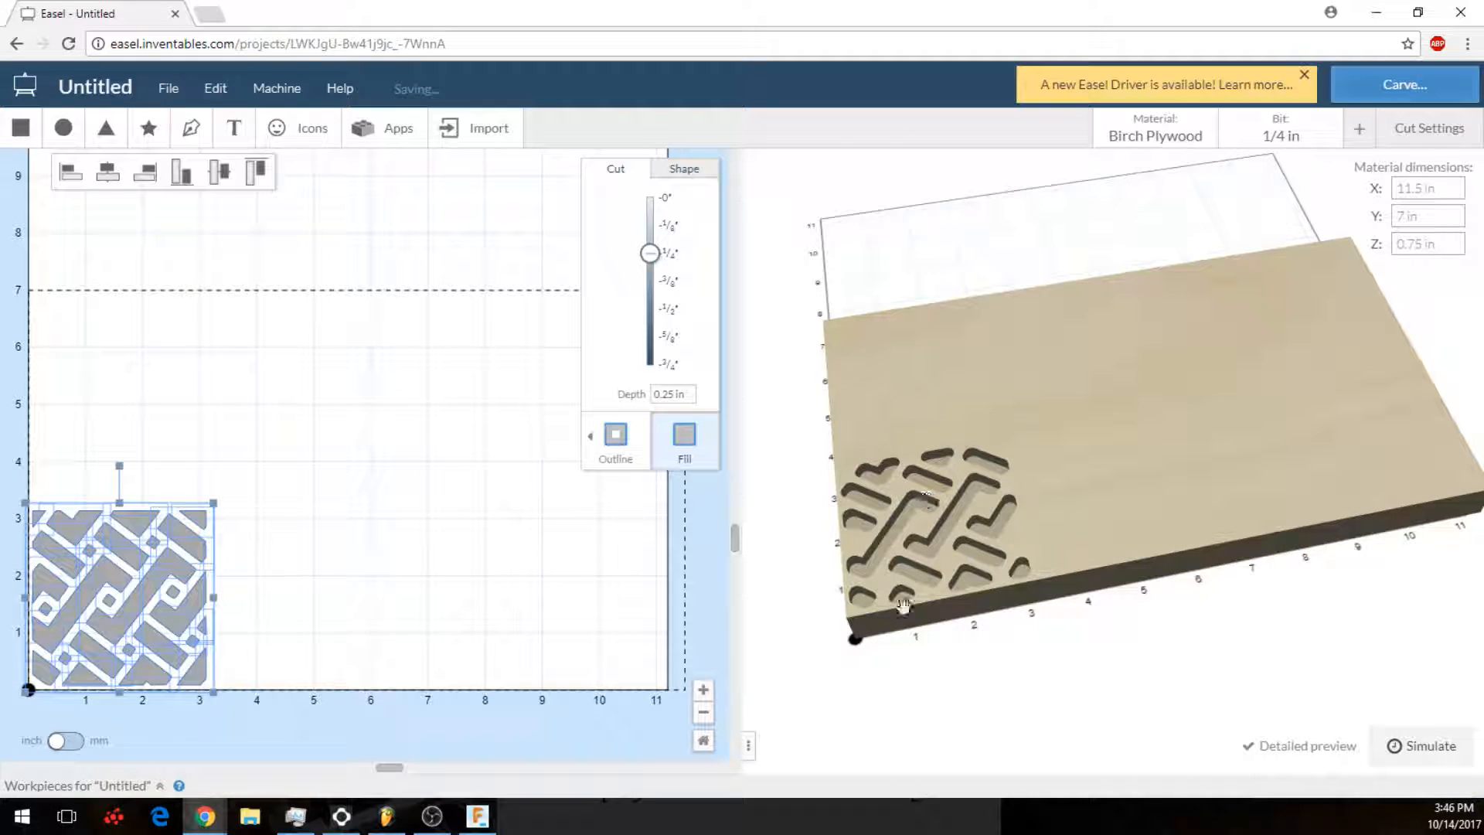
click(1419, 745)
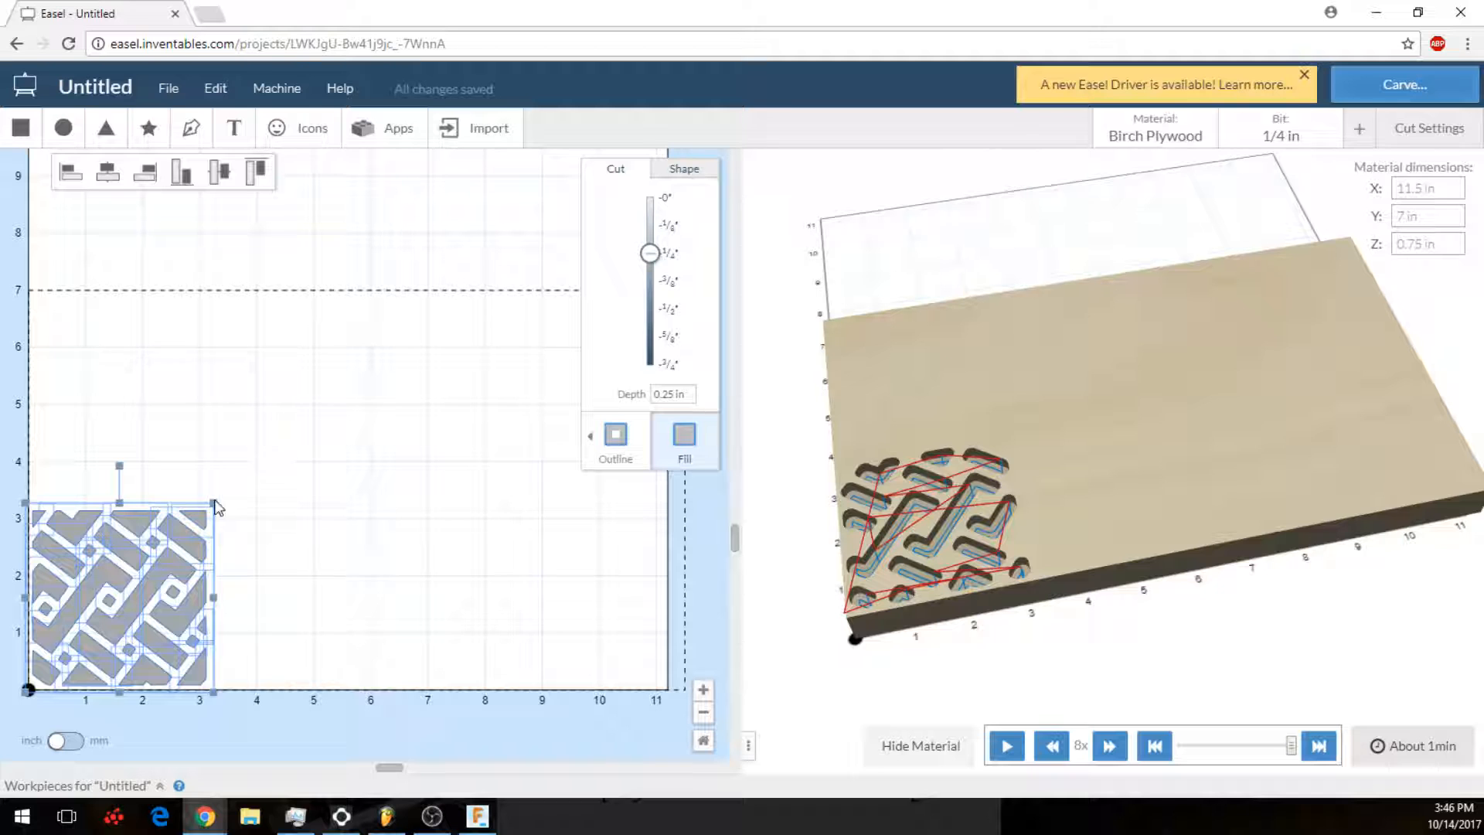
drag(210, 503, 447, 299)
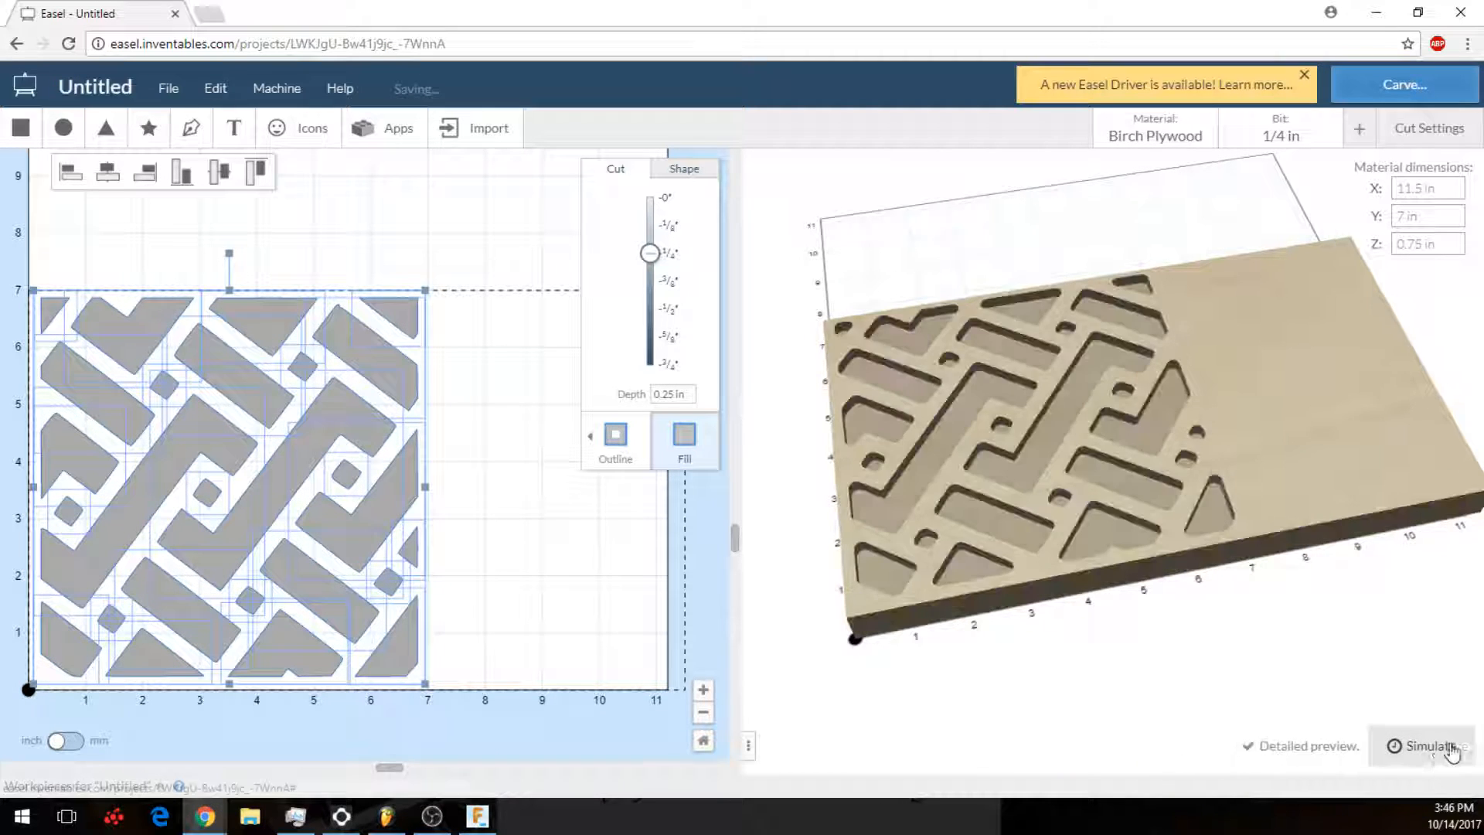
click(1437, 747)
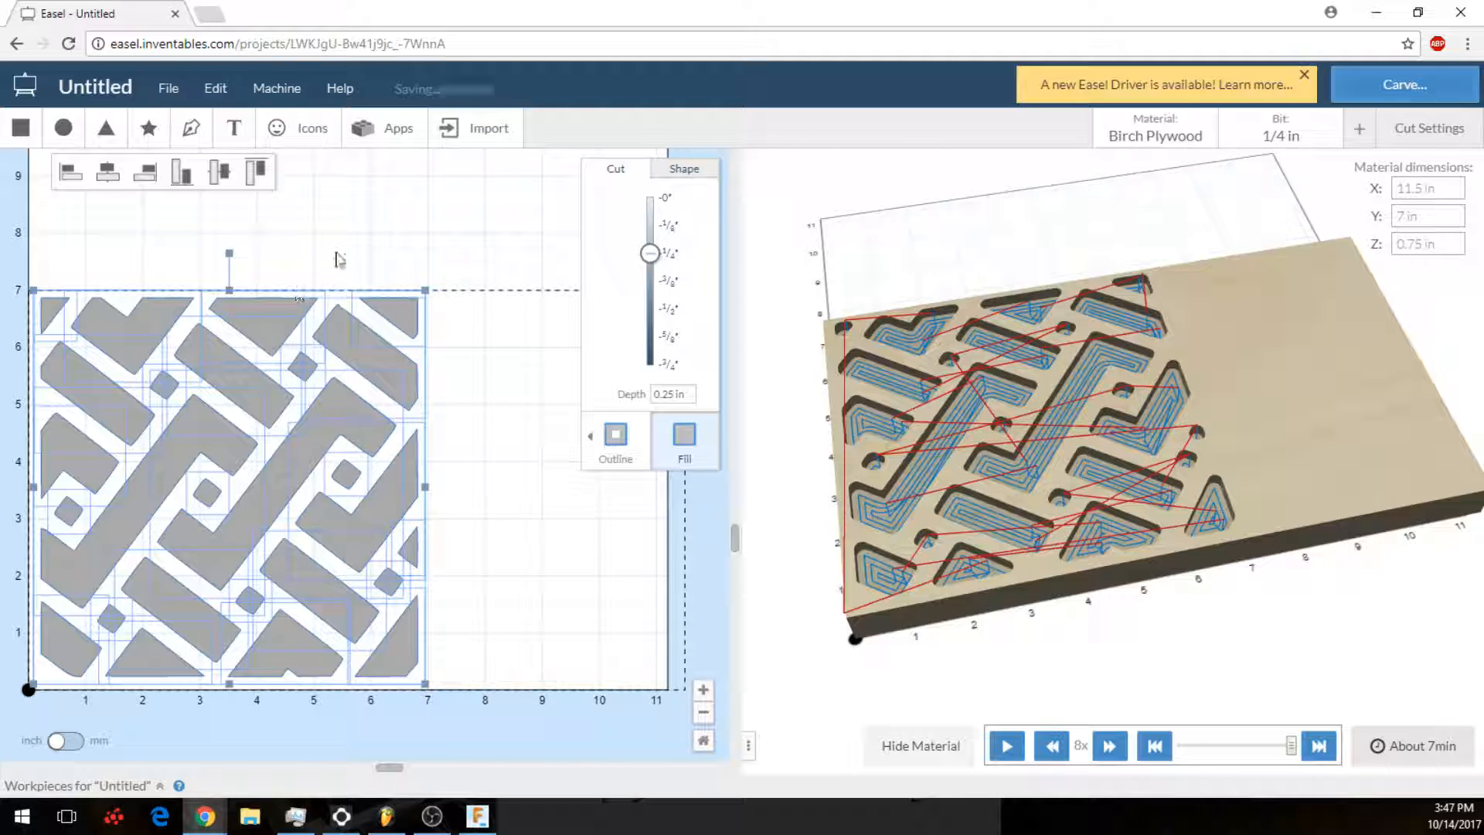
Step: Generate the g-code for the carve from the machine's advanced settings and export it as a file
click(294, 101)
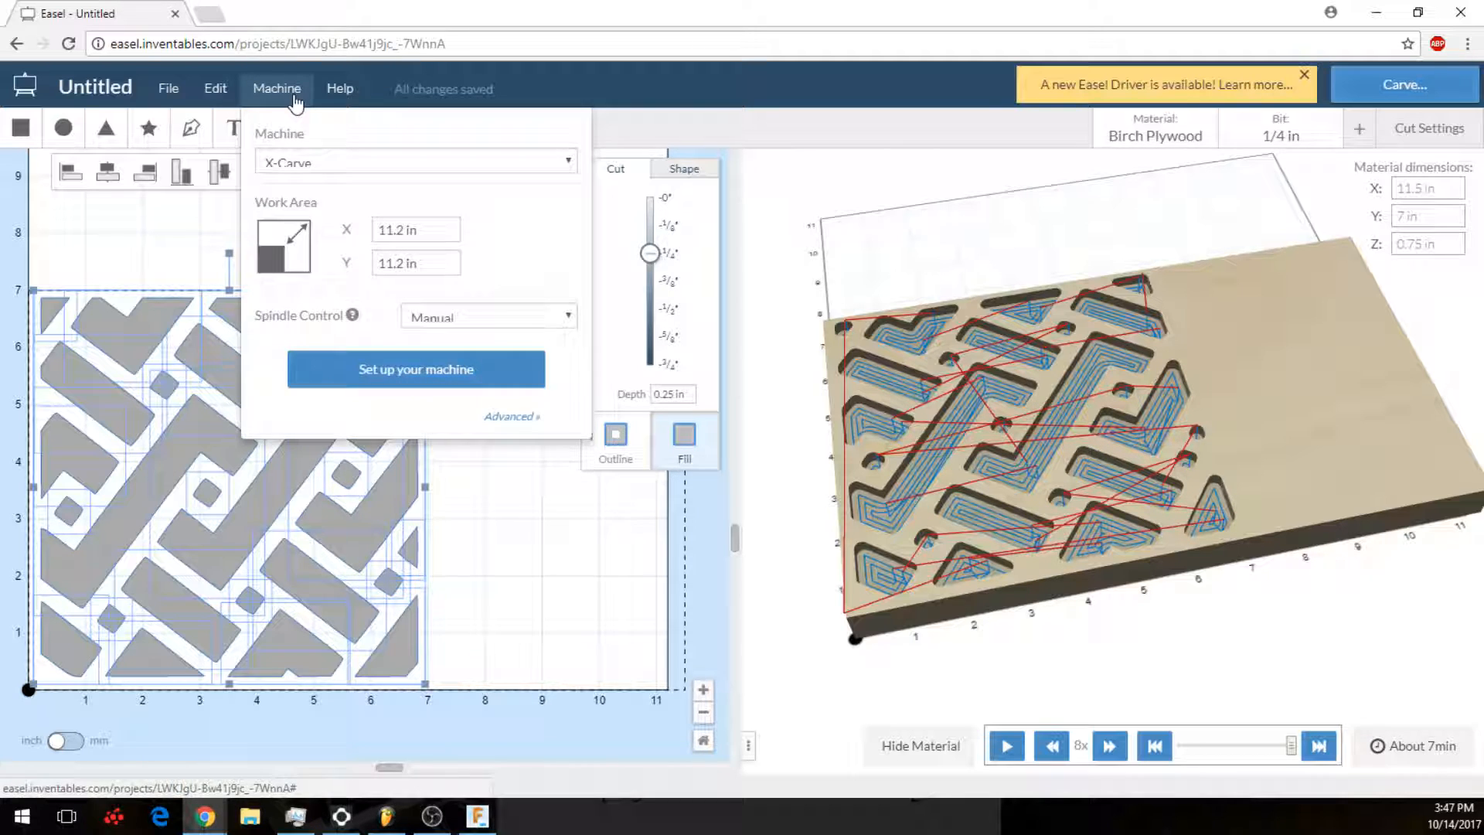
click(501, 417)
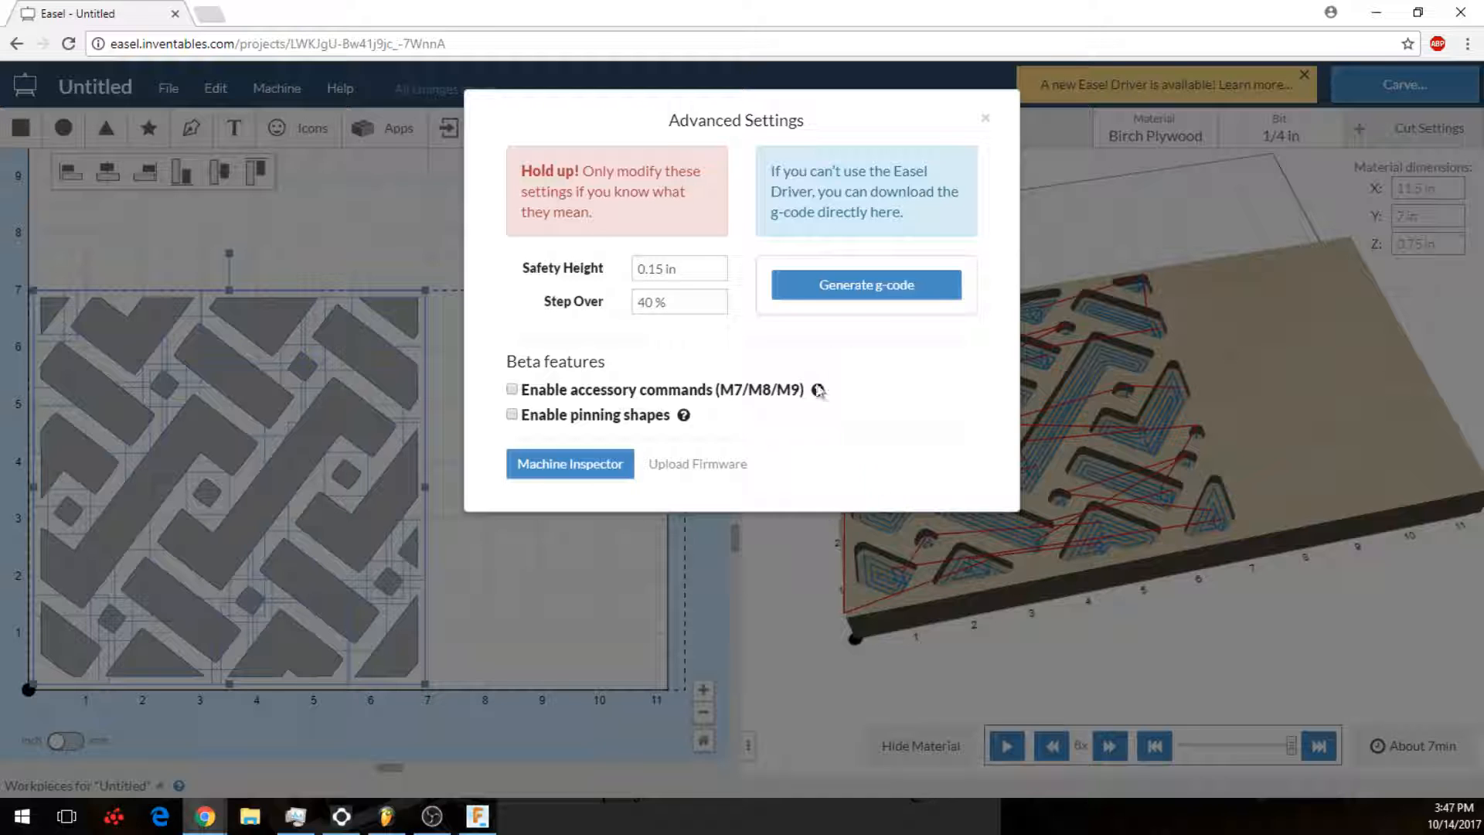
click(837, 288)
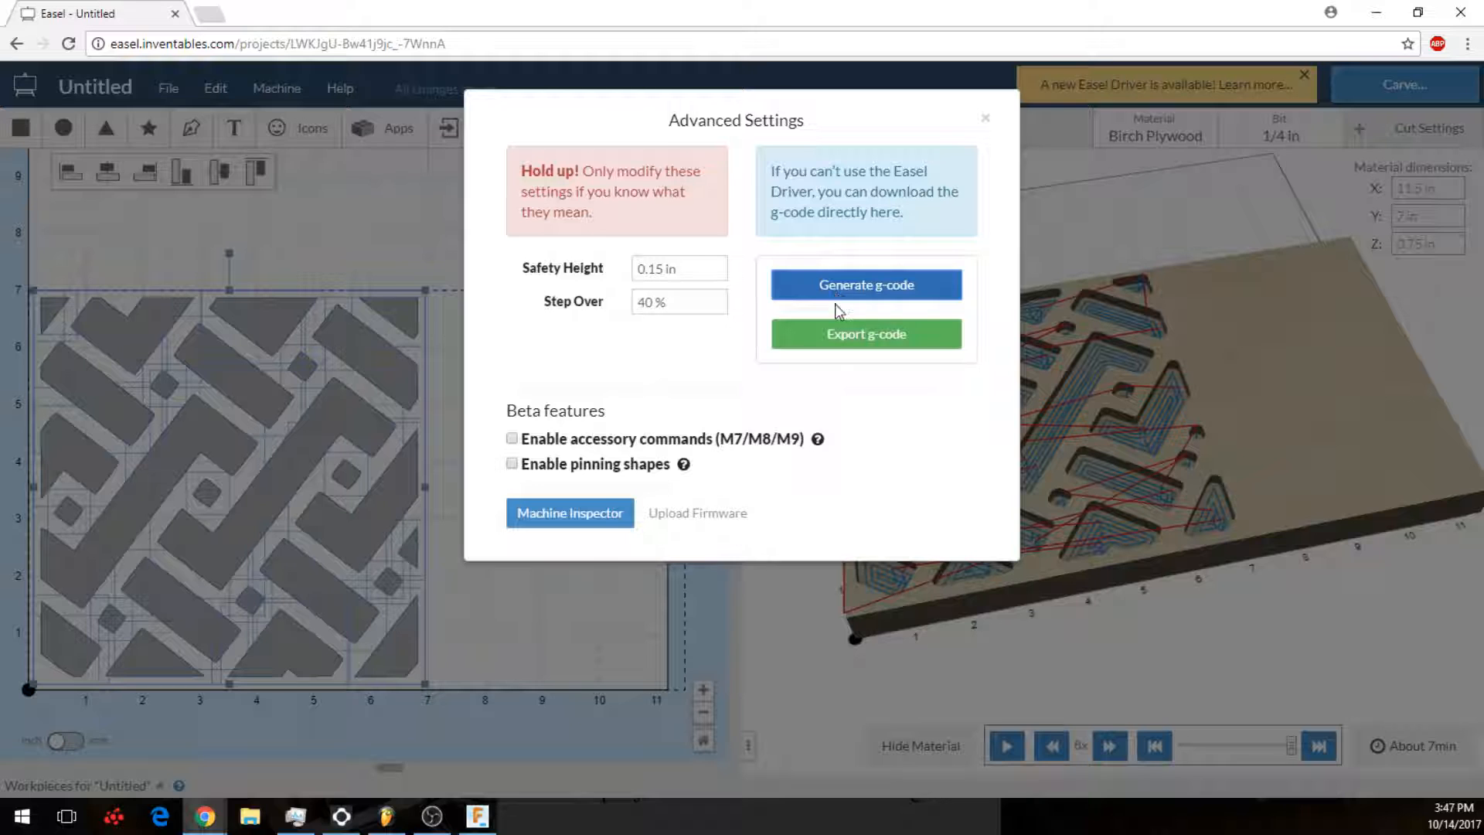
click(837, 333)
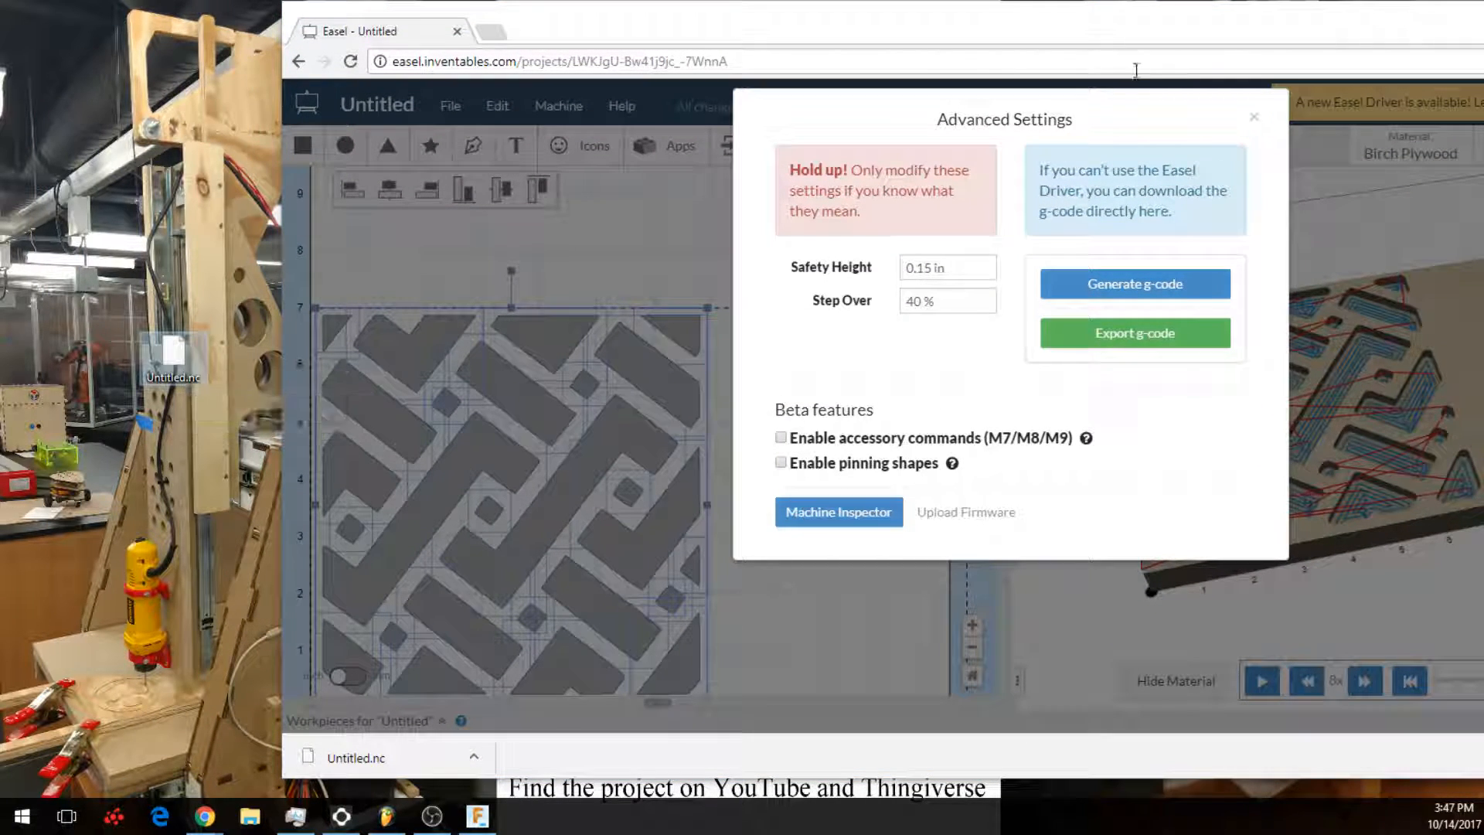
Step: Switch to the desktop and move the exported Untitled.nc file directly below the geometric pattern image
drag(1181, 22, 897, 1)
click(1376, 12)
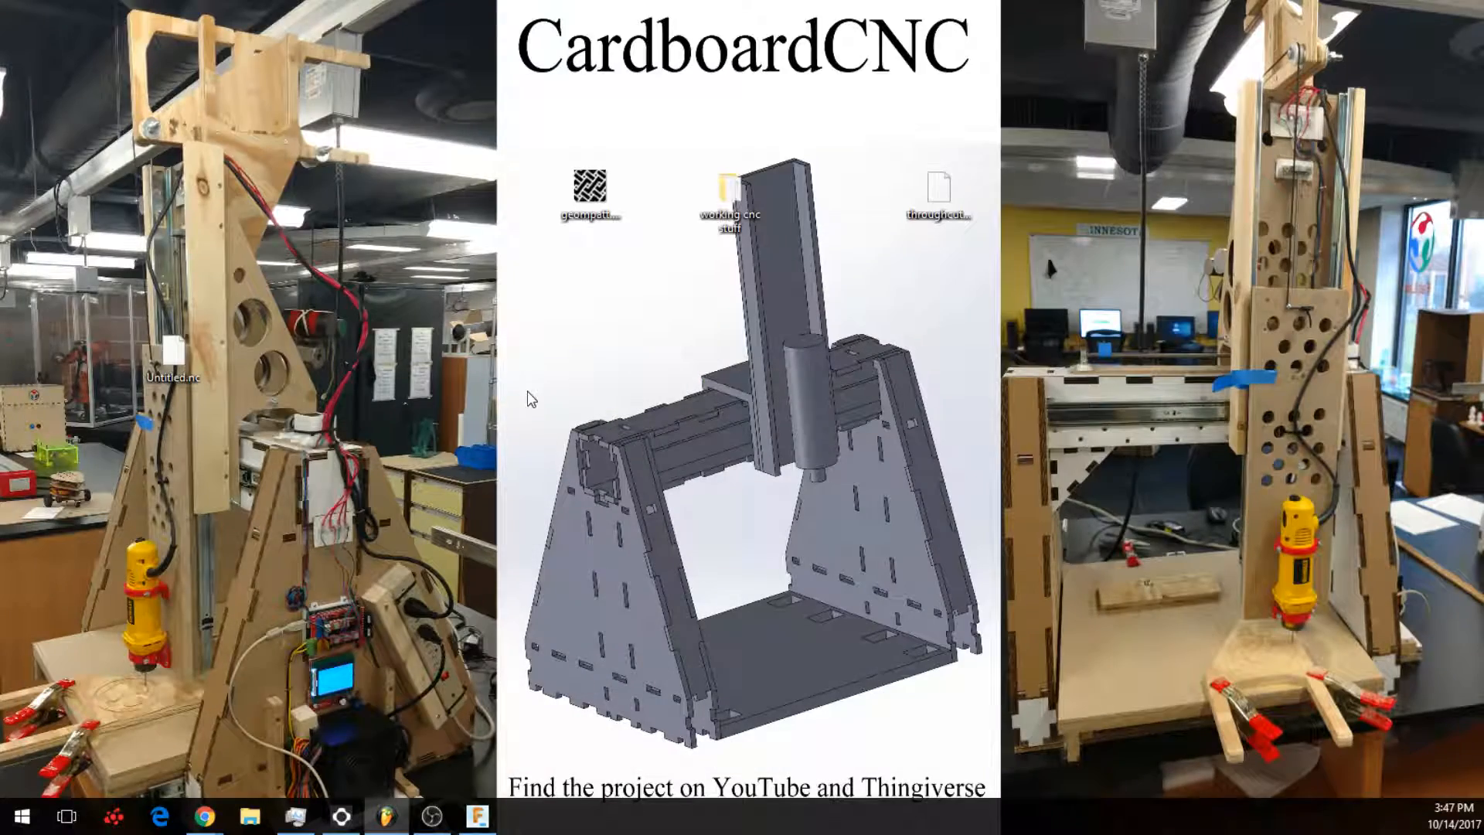
drag(158, 379, 597, 330)
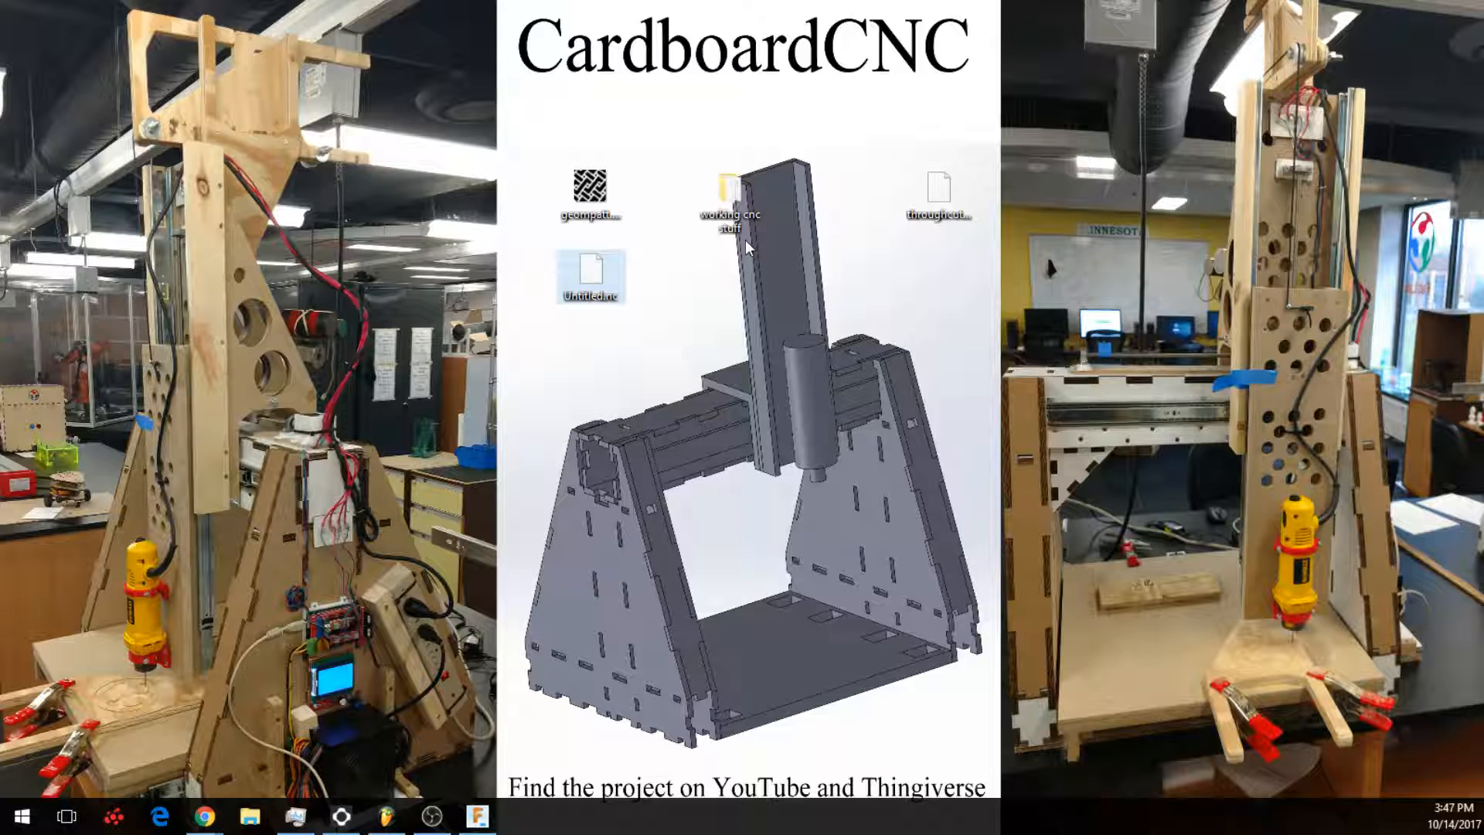
Step: Open the "working cnc stuff" folder on the desktop and look over the folders and gcode files in it
double_click(731, 219)
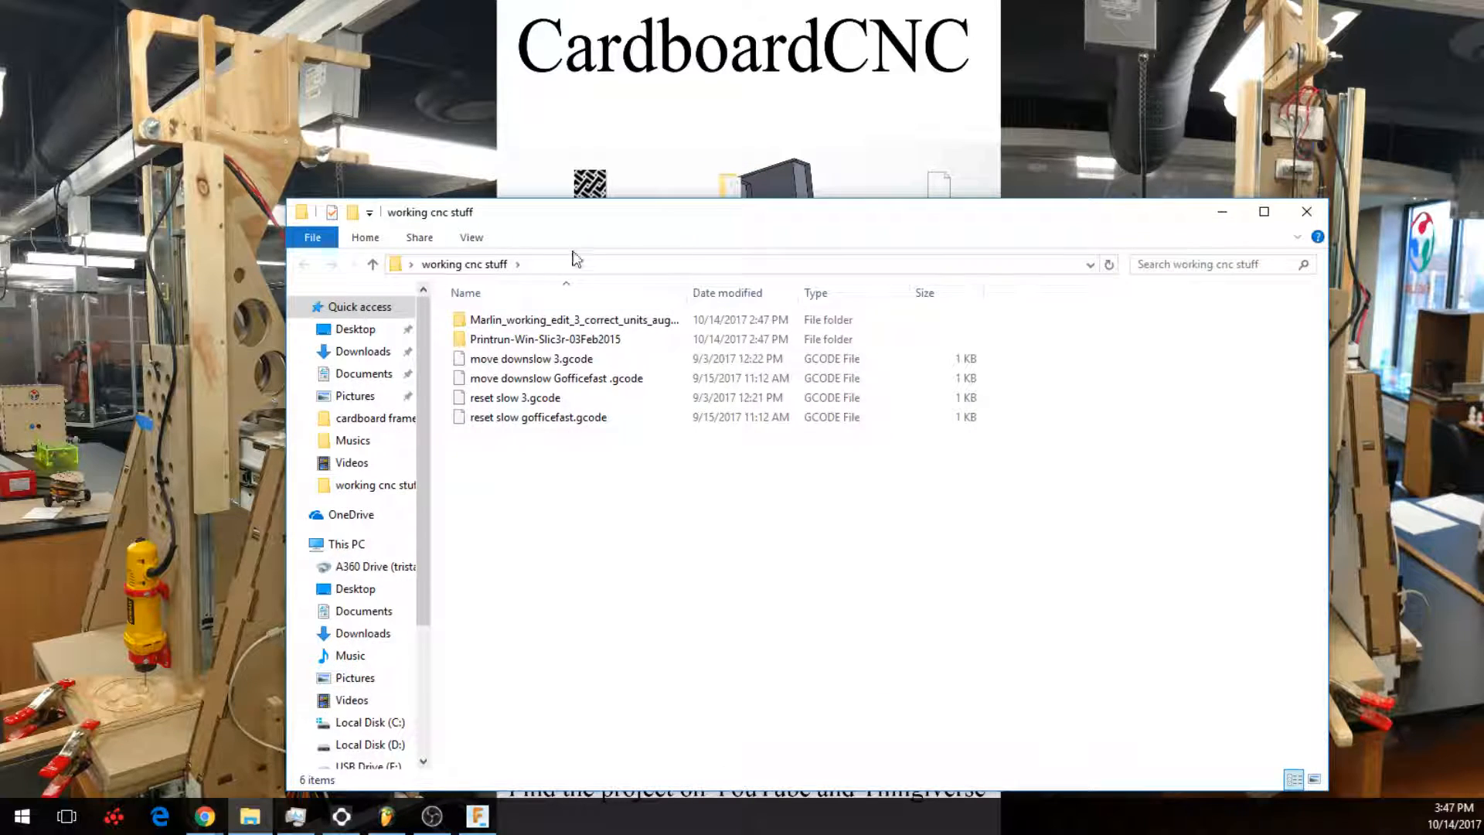
drag(712, 215, 657, 118)
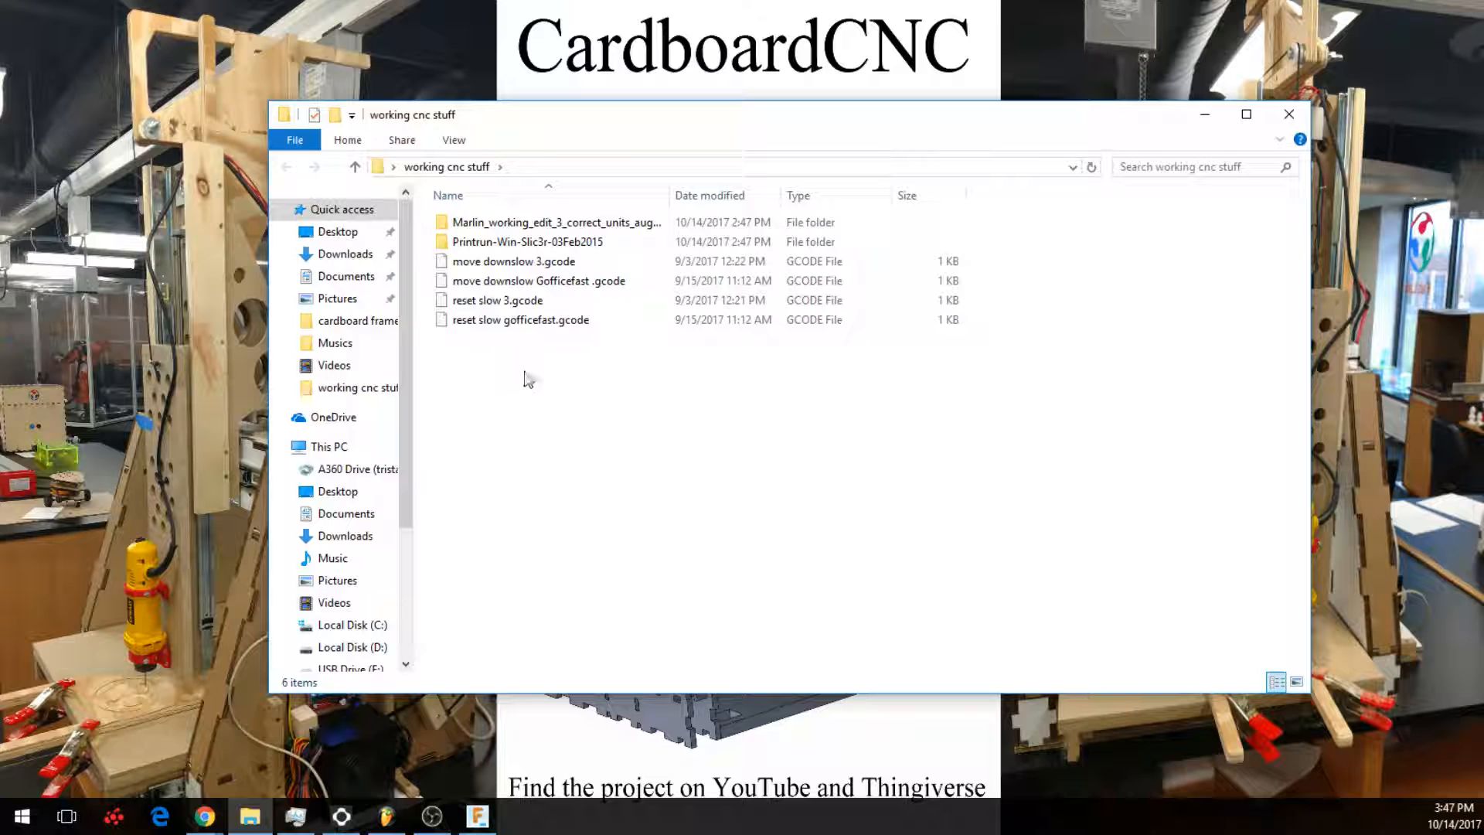
drag(525, 379, 566, 205)
click(469, 399)
click(477, 226)
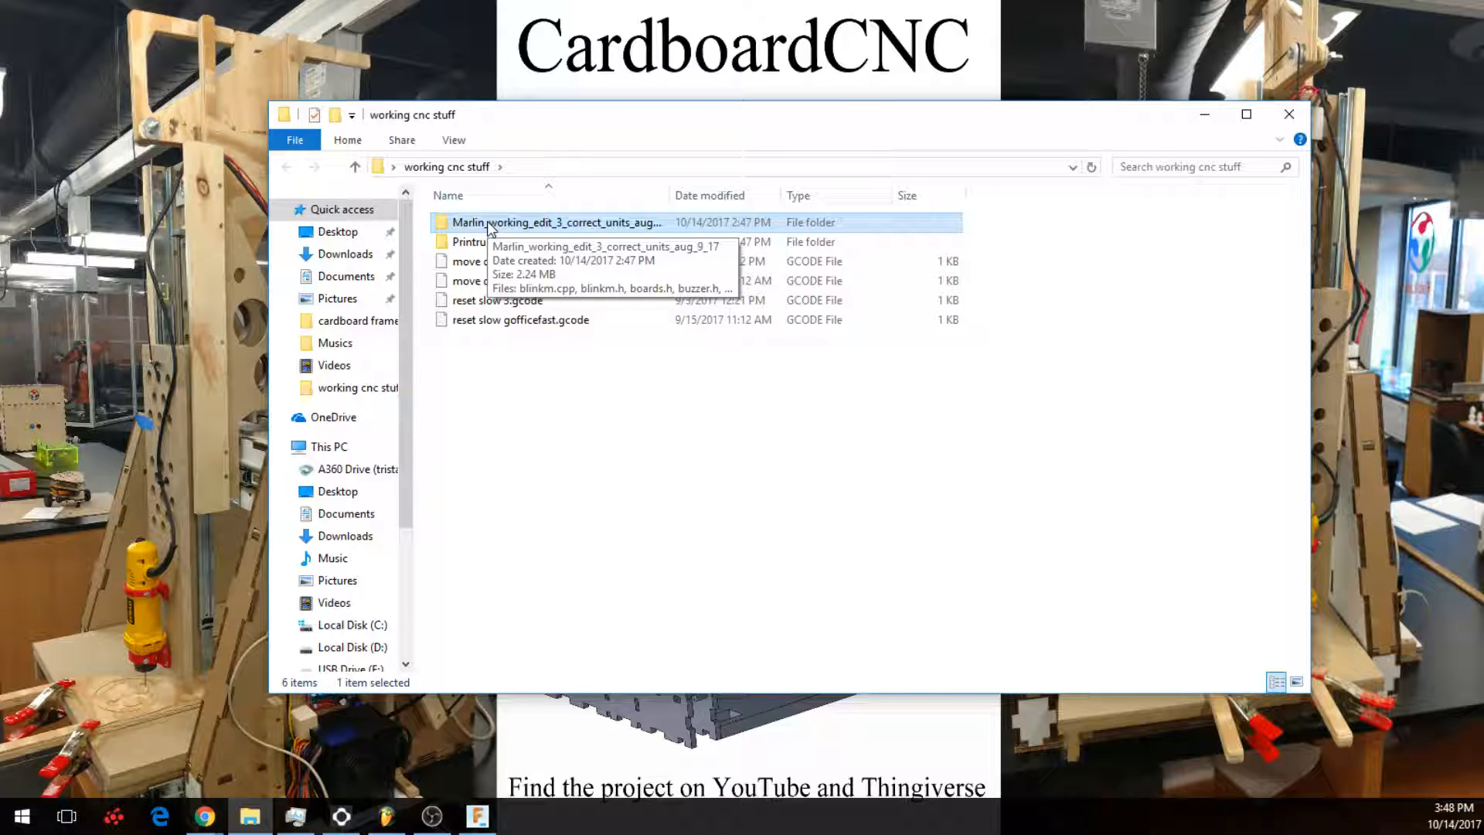
Step: Open the Arduino sketch inside the Marlin_working_edit_3_correct_units_aug_9_17 folder and maximize the Arduino window
double_click(488, 224)
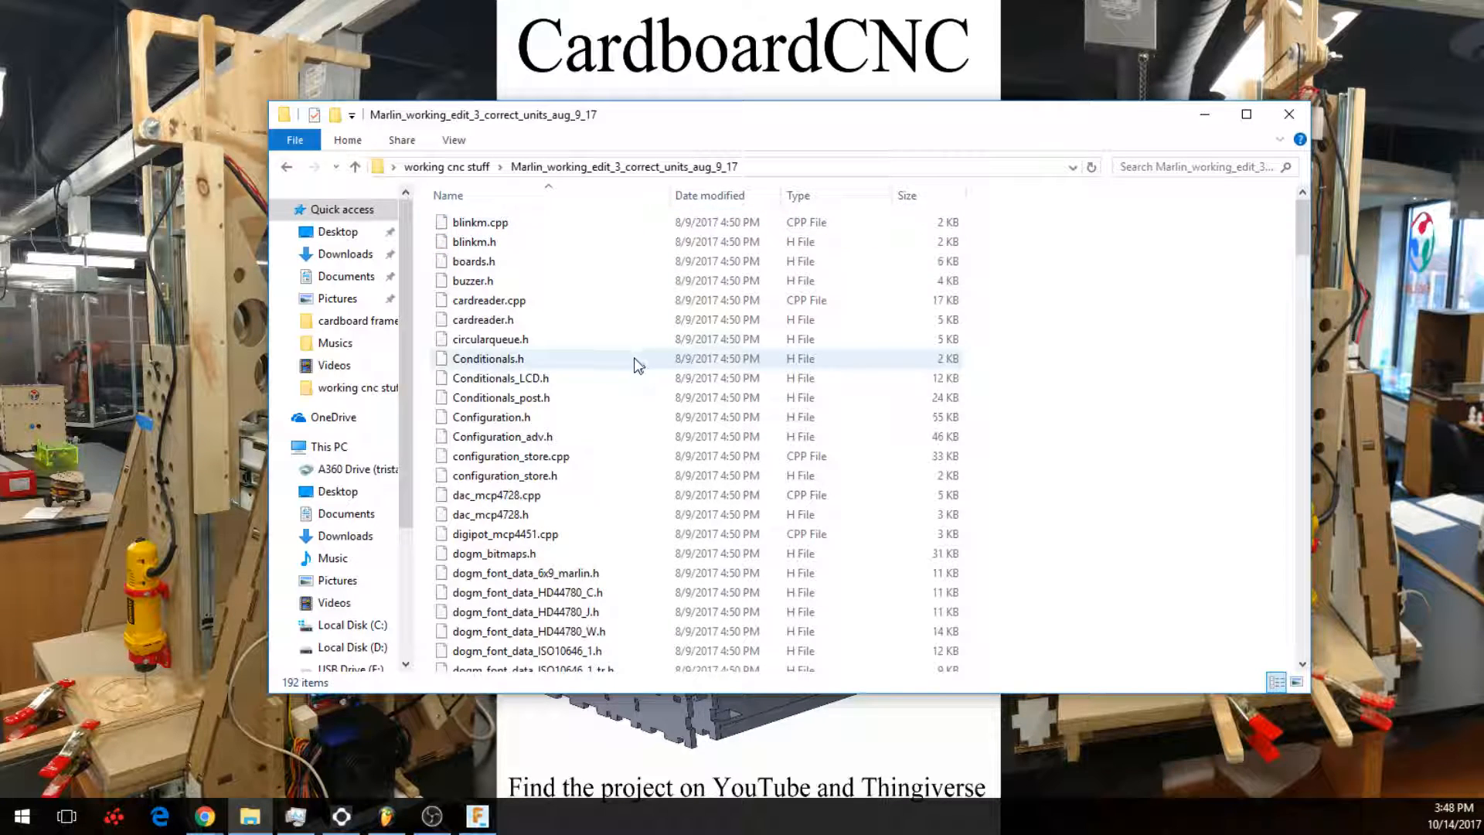
scroll(636, 364, down, 20)
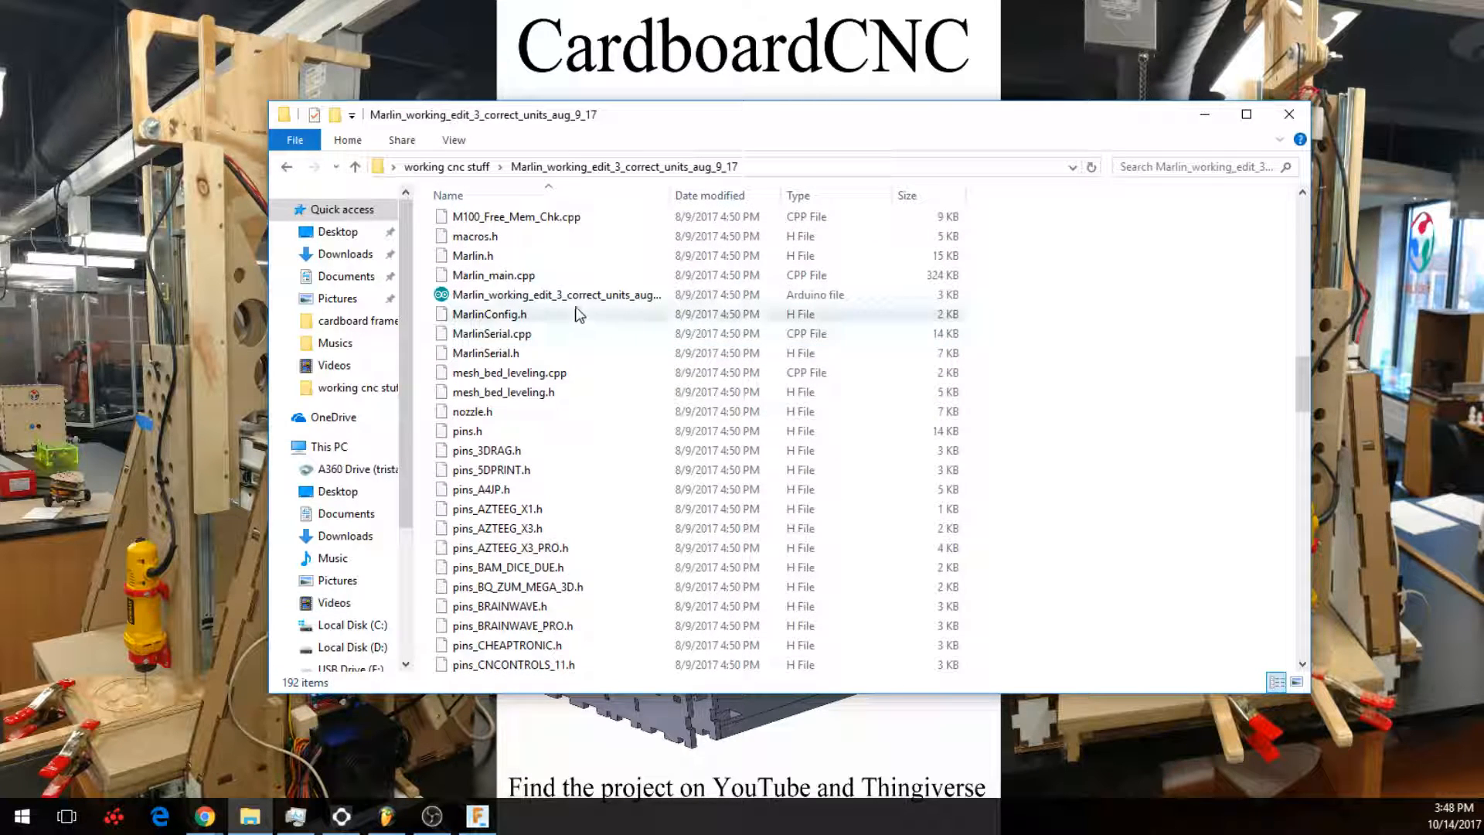
double_click(575, 299)
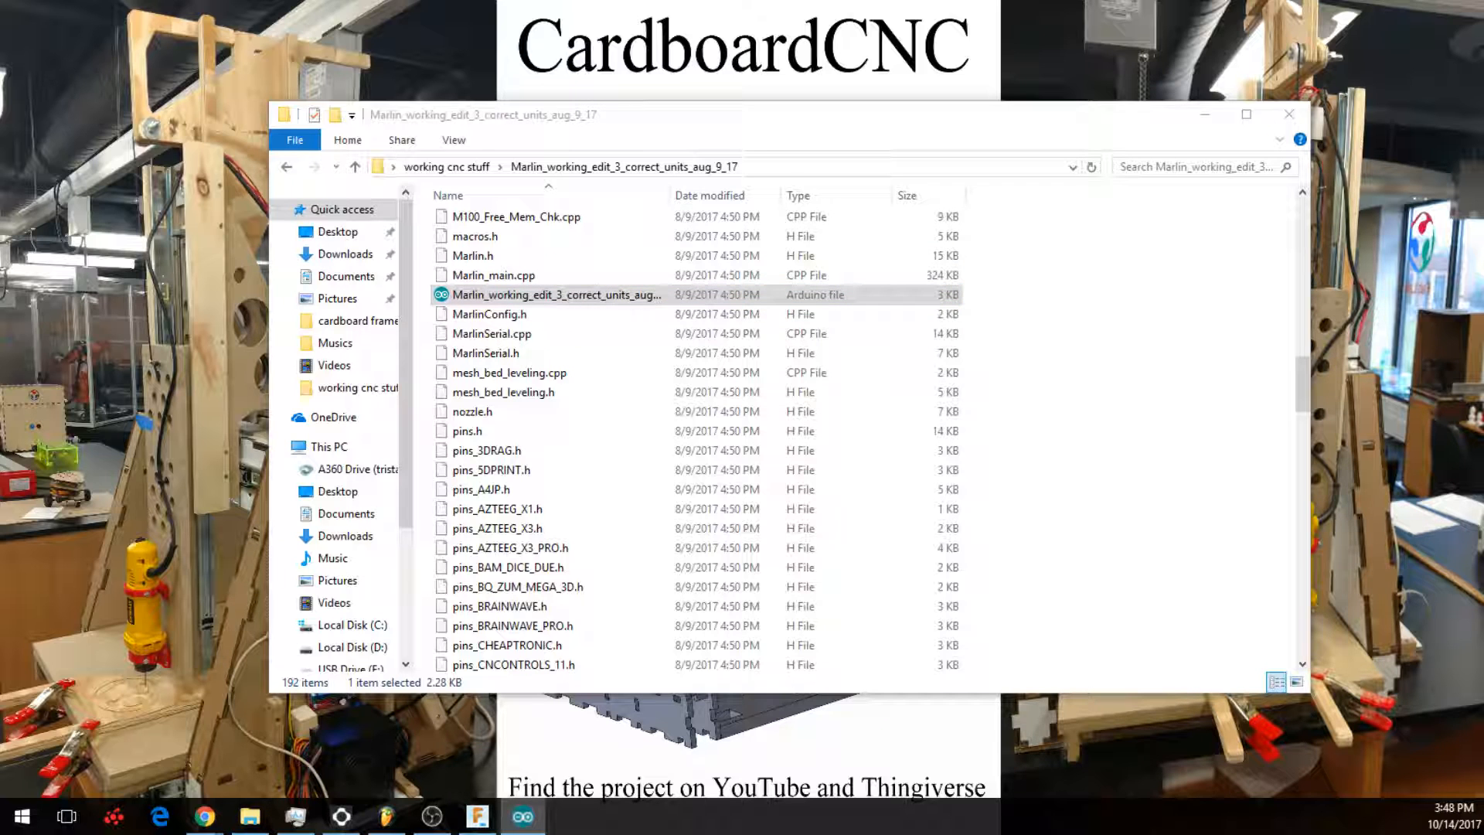
drag(663, 271, 610, 7)
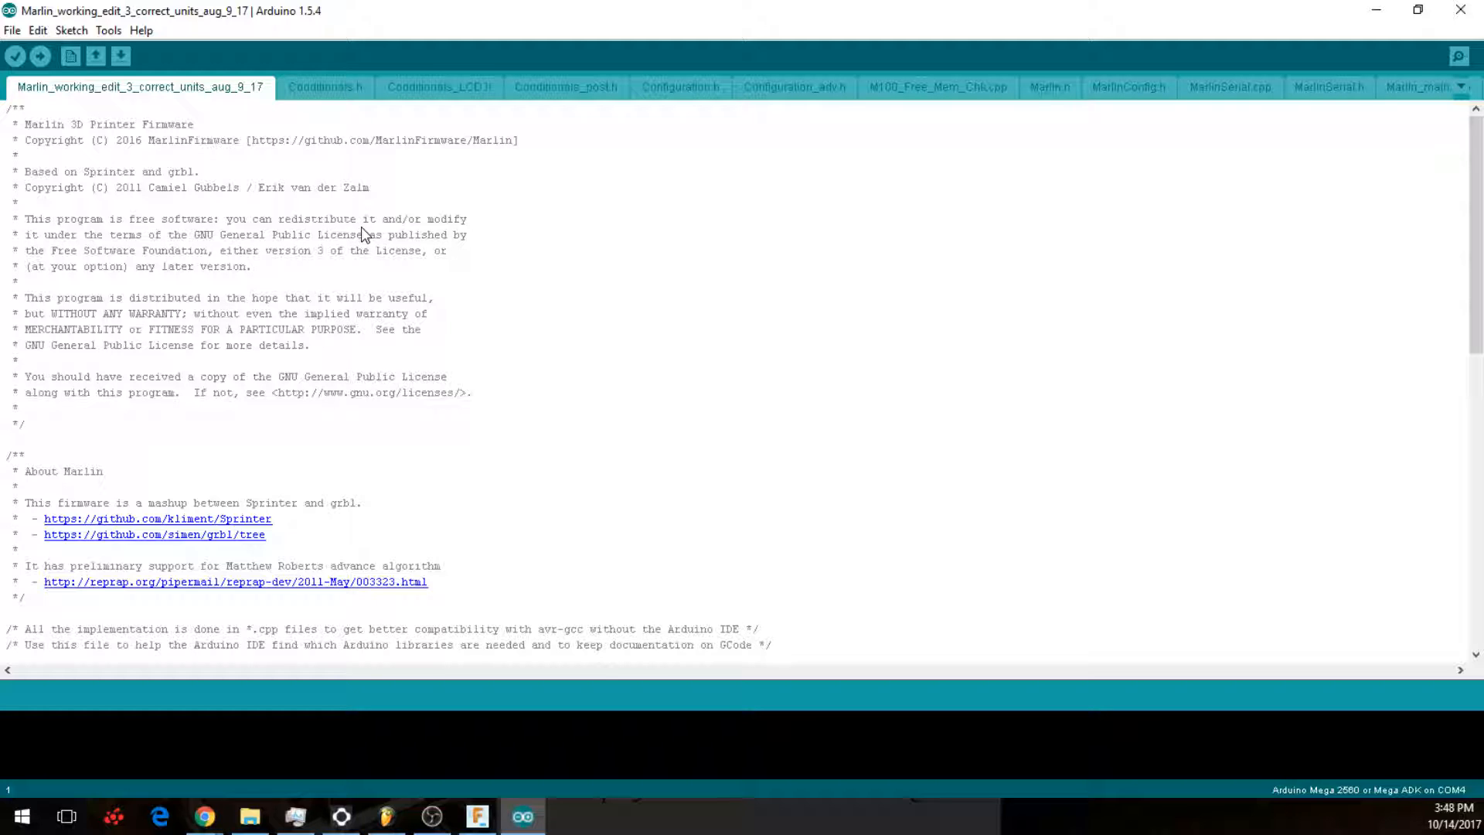
Step: Look through the firmware's source files from Conditionals.h to Marlin.h and return to the main sketch file
click(325, 87)
click(456, 93)
click(568, 91)
click(676, 91)
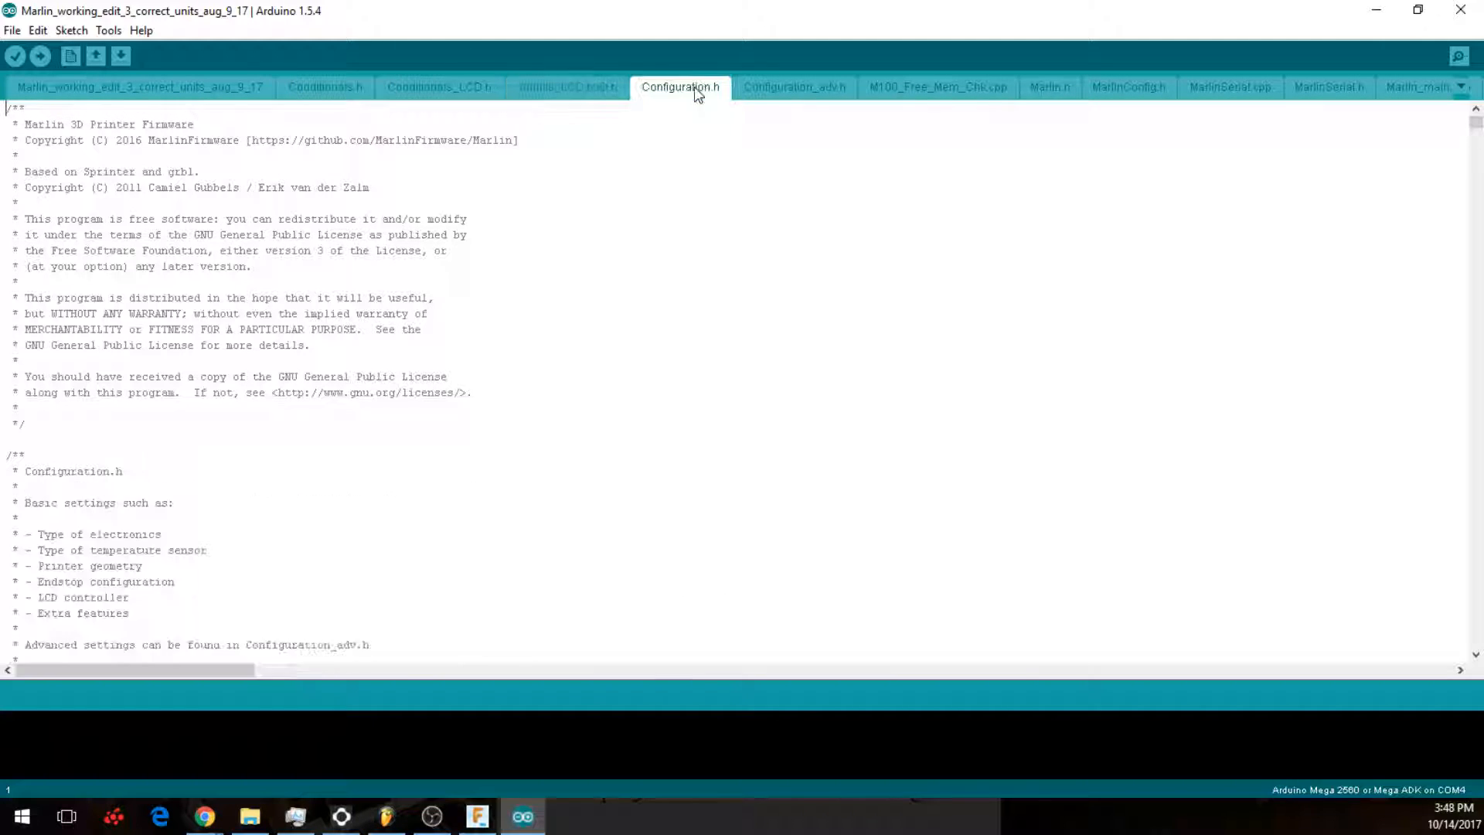
click(810, 94)
click(955, 91)
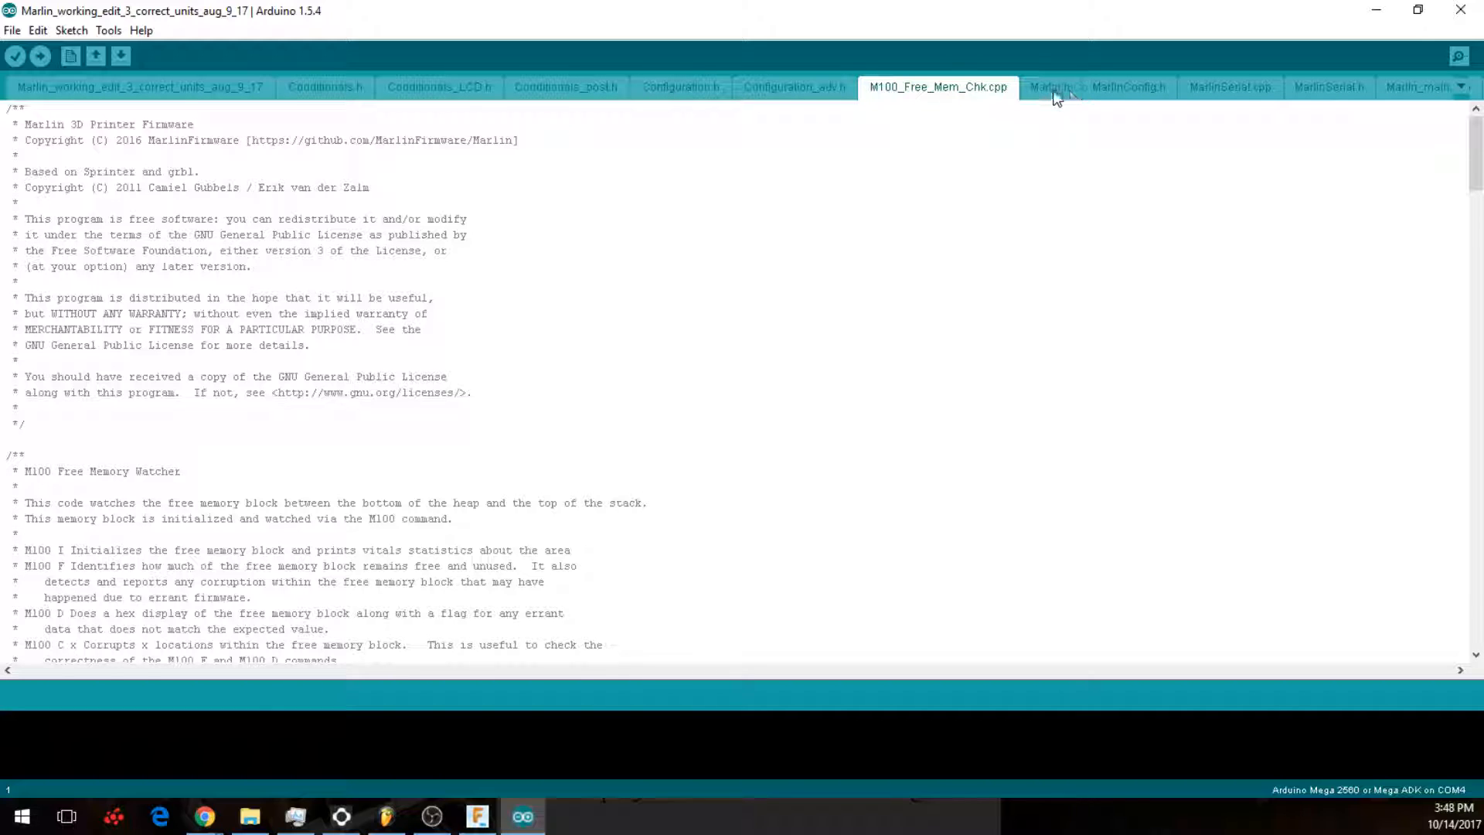
click(1055, 93)
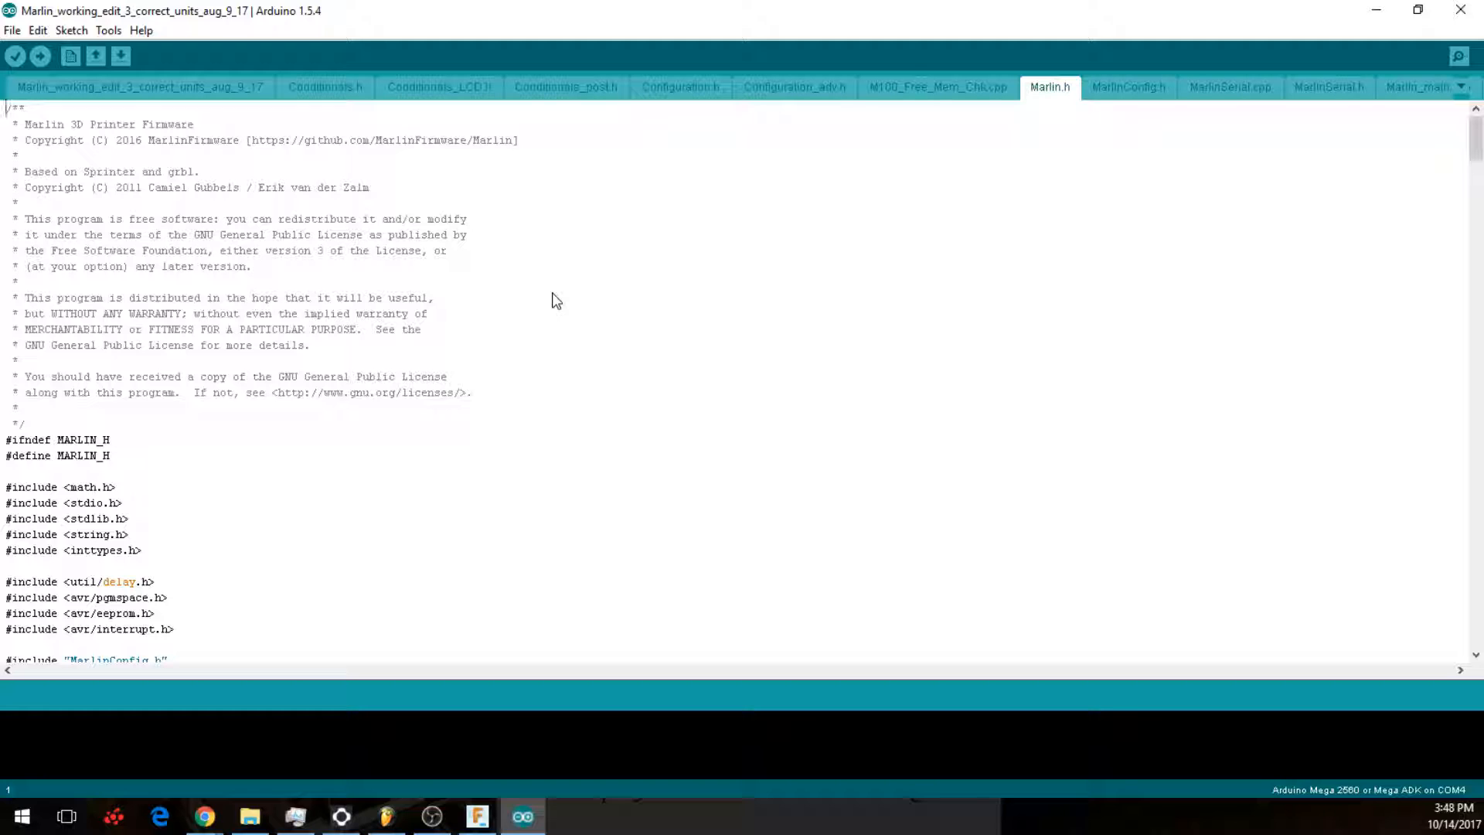
click(151, 94)
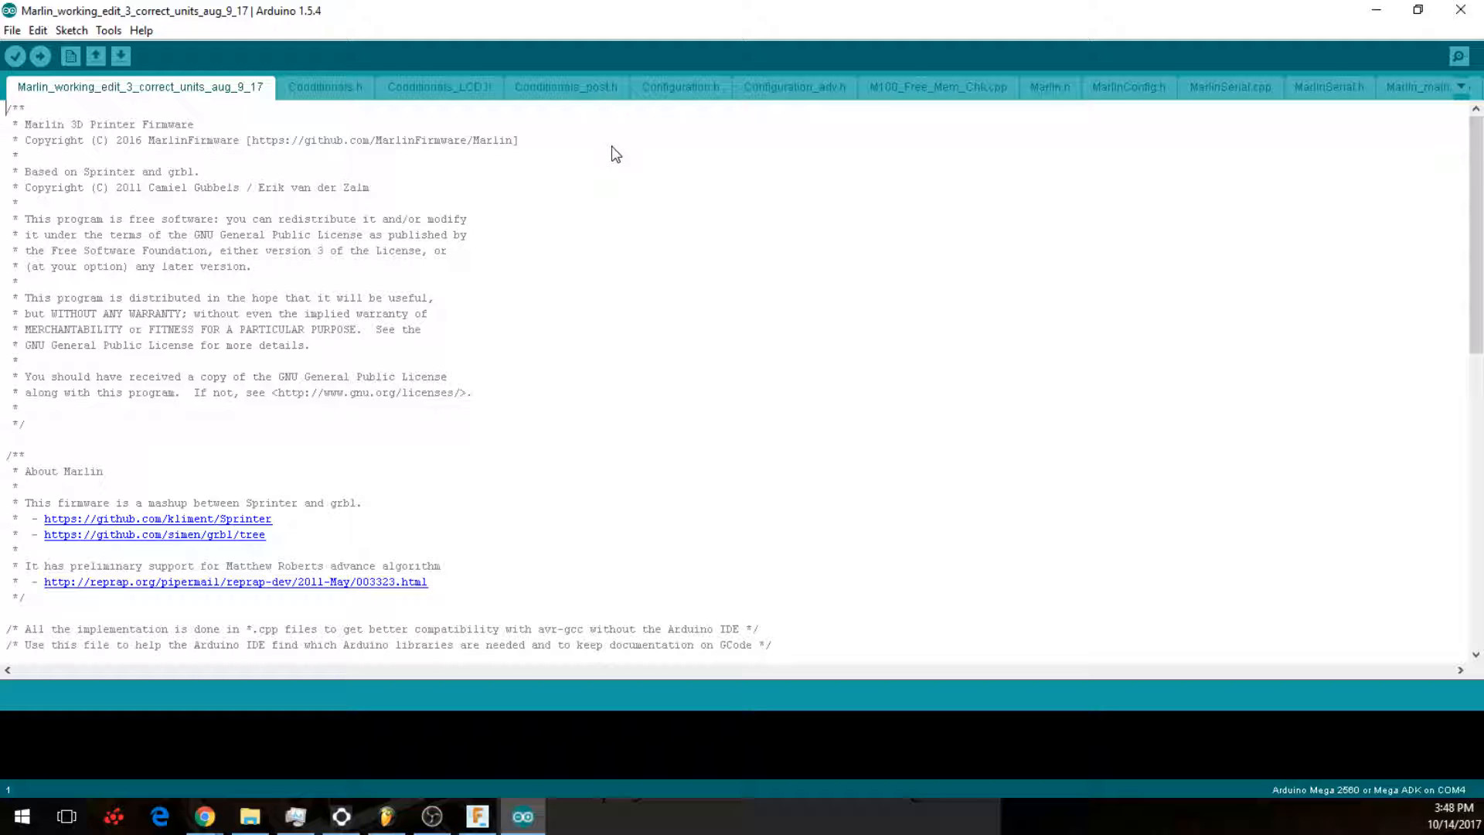
Step: Open Configuration.h and examine the serial port, baud rate and motherboard definitions
click(670, 88)
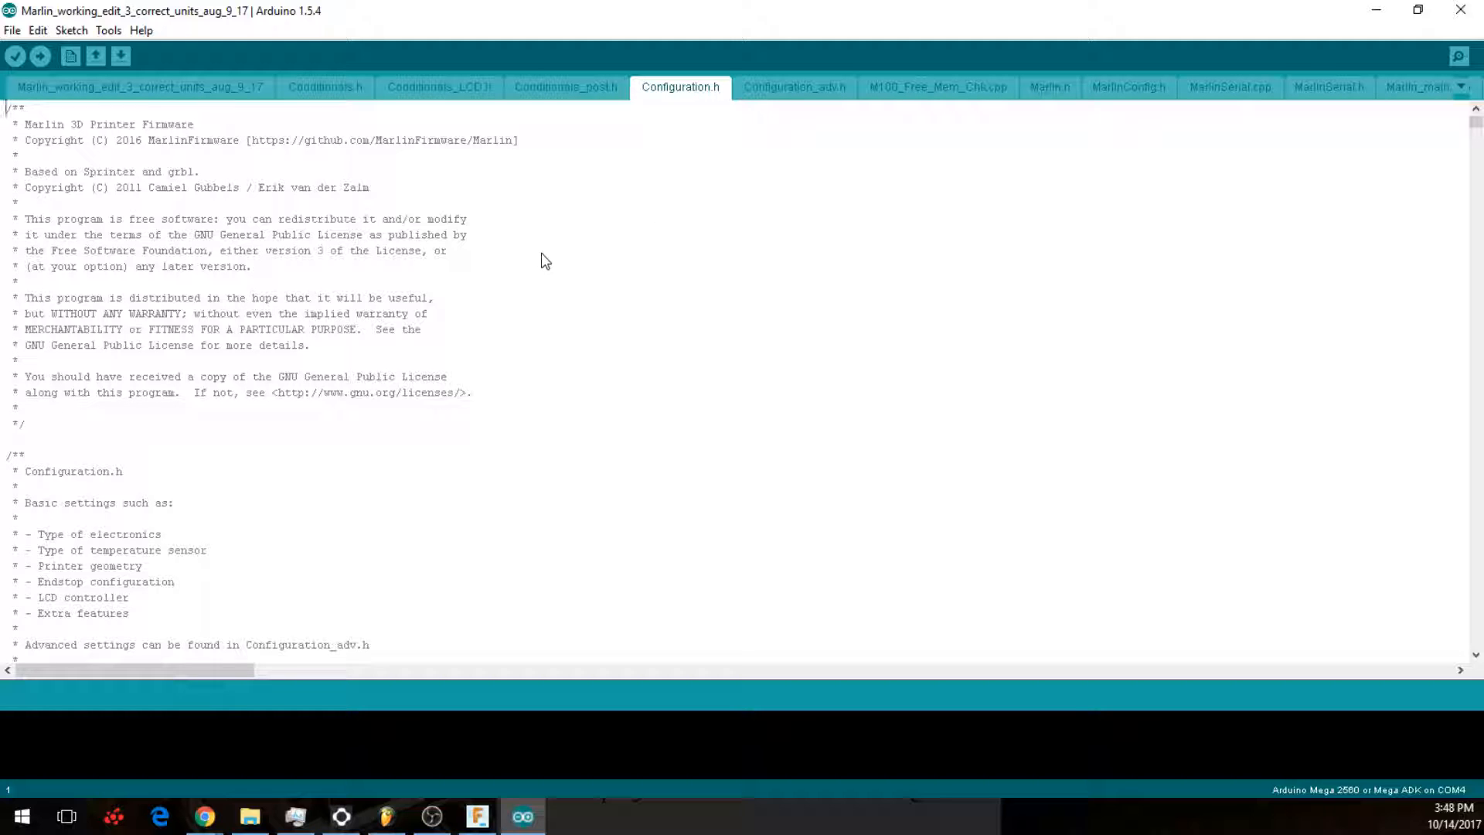
scroll(412, 296, down, 15)
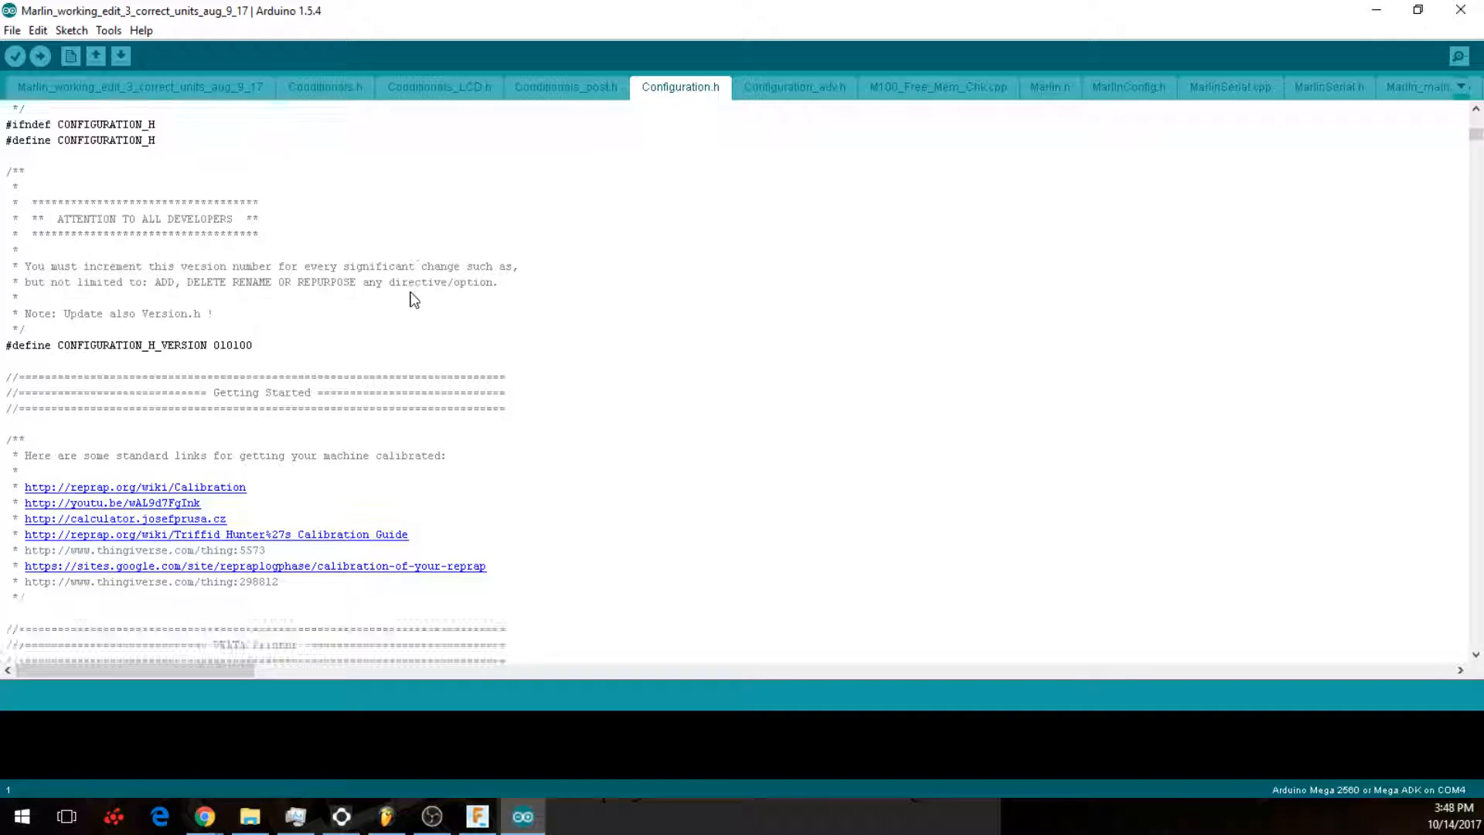
scroll(413, 300, up, 6)
scroll(414, 300, down, 13)
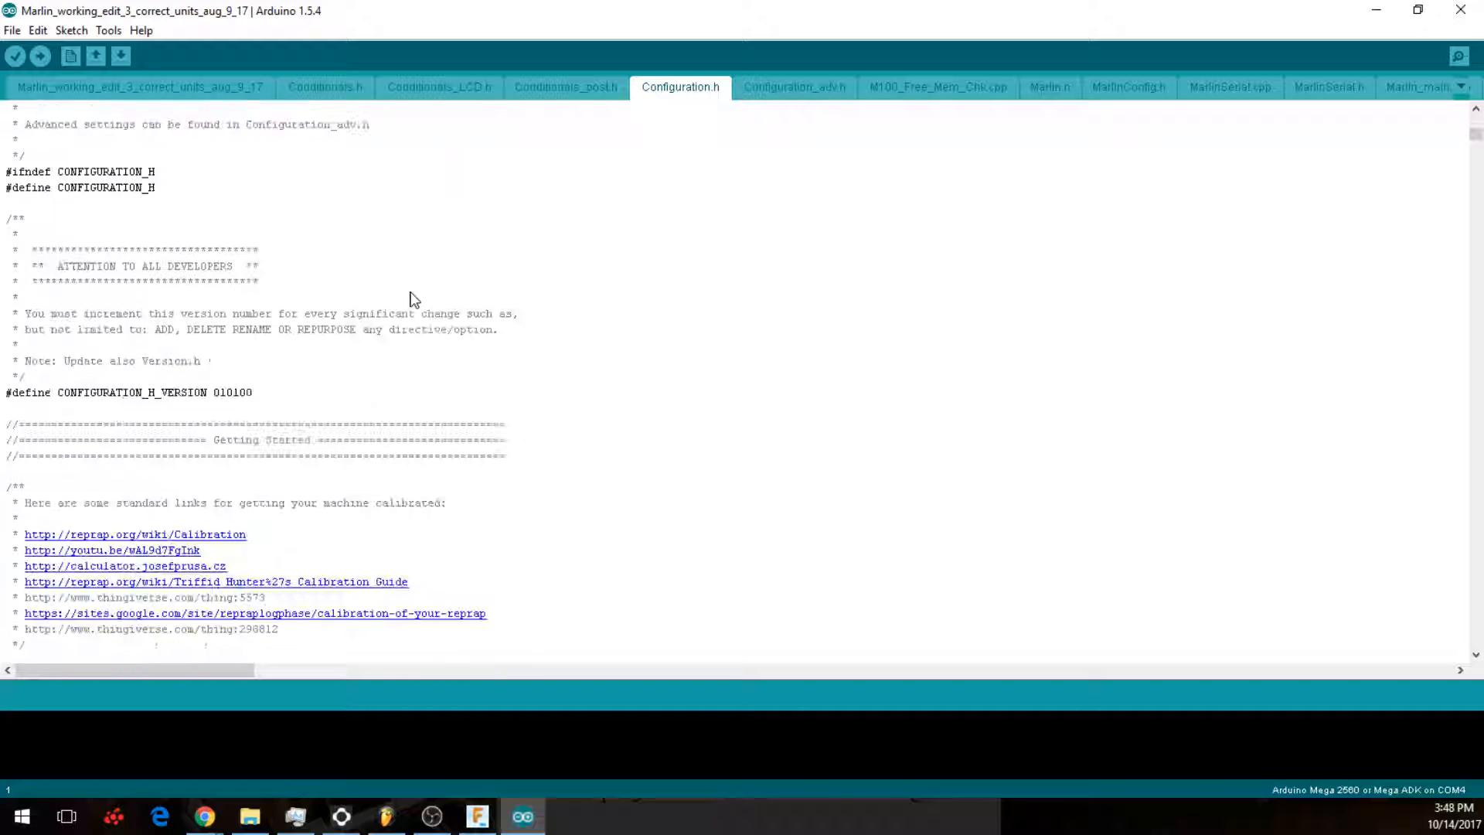
scroll(413, 300, down, 19)
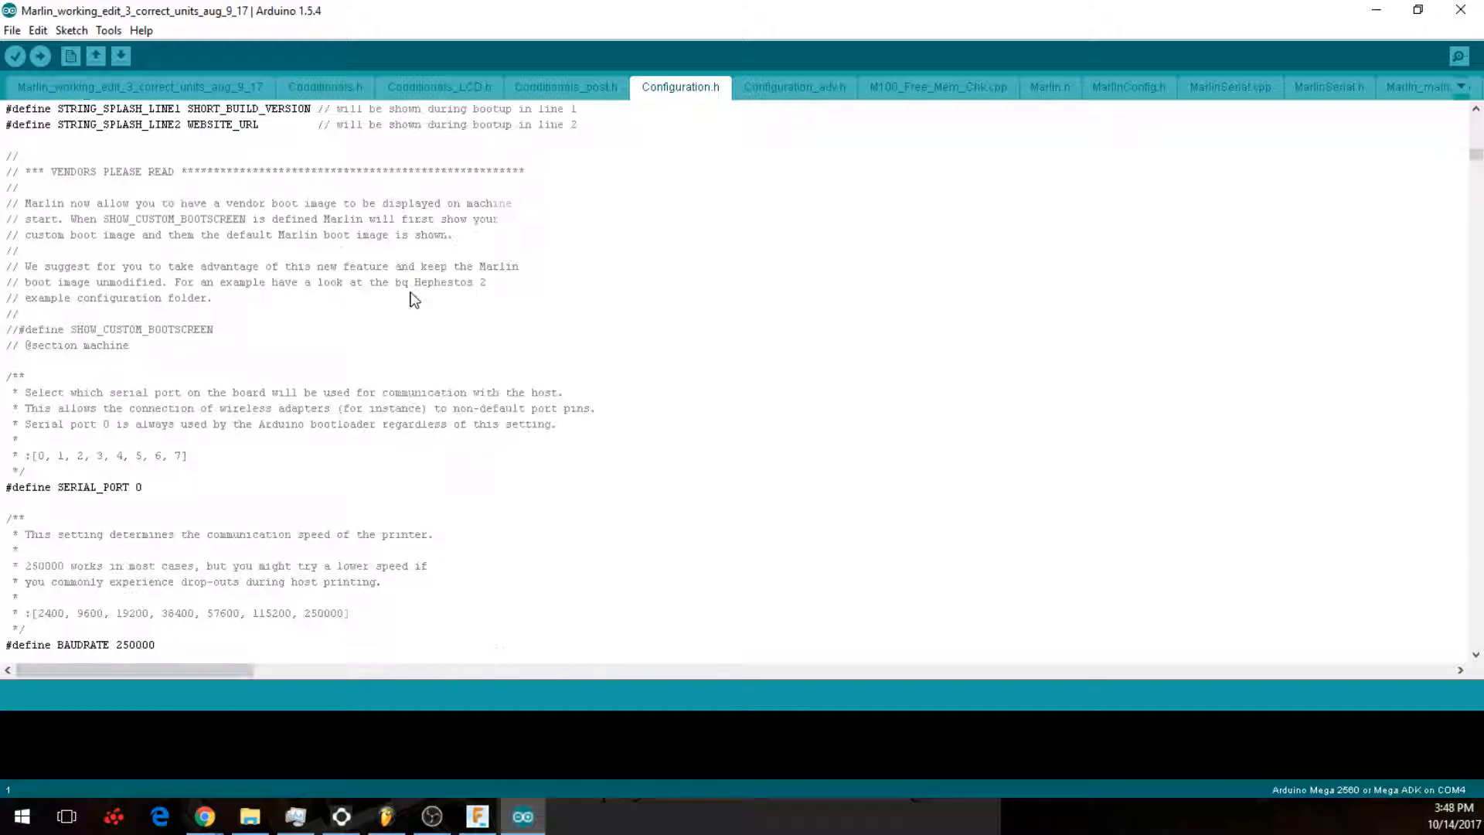
scroll(413, 300, down, 1)
scroll(413, 300, up, 1)
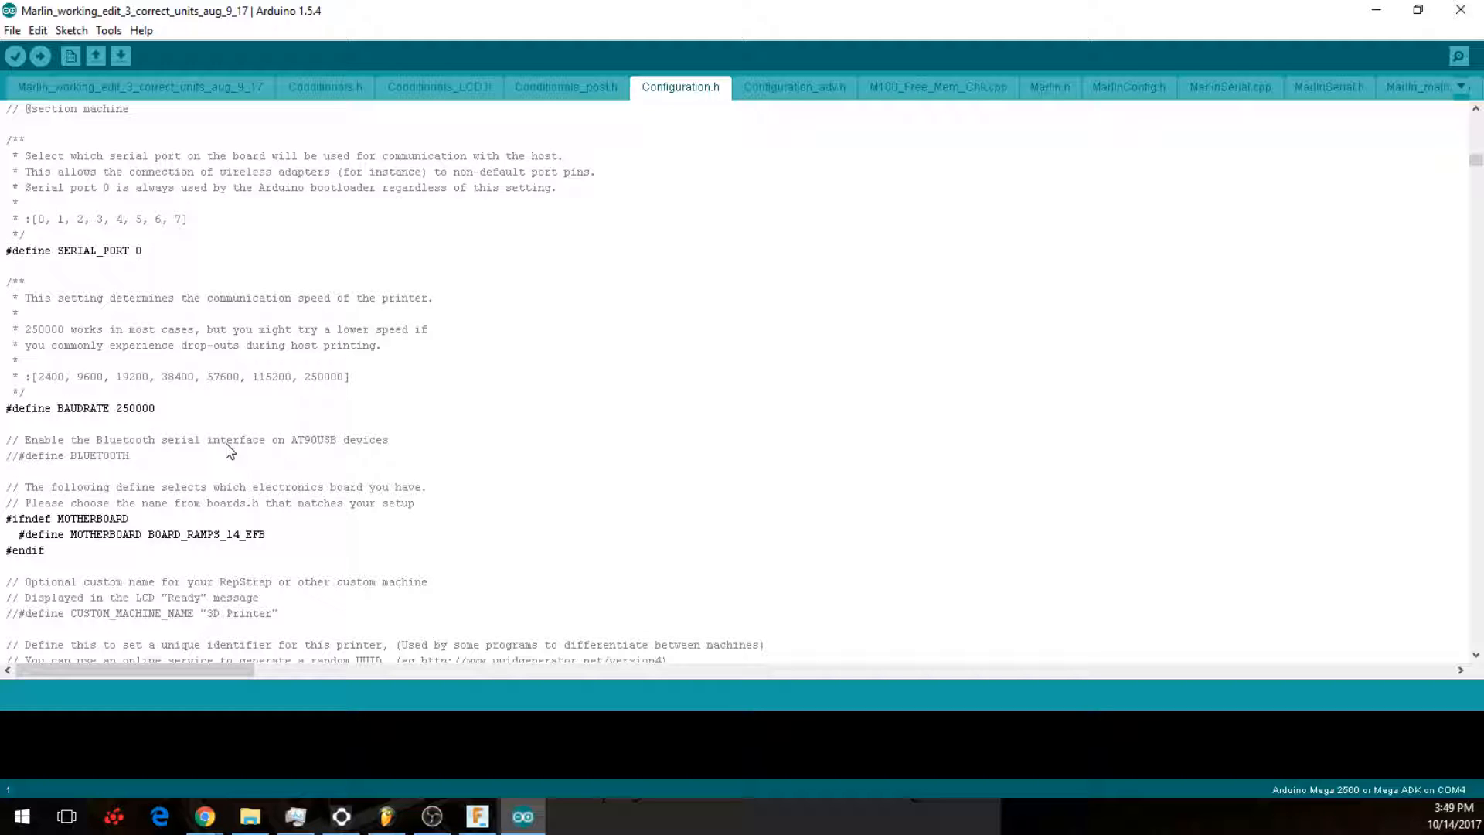
Step: Minimize Arduino and launch pronterface from the Printrun-Win-Slic3r-03Feb2015 folder in "working cnc stuff"
click(1381, 11)
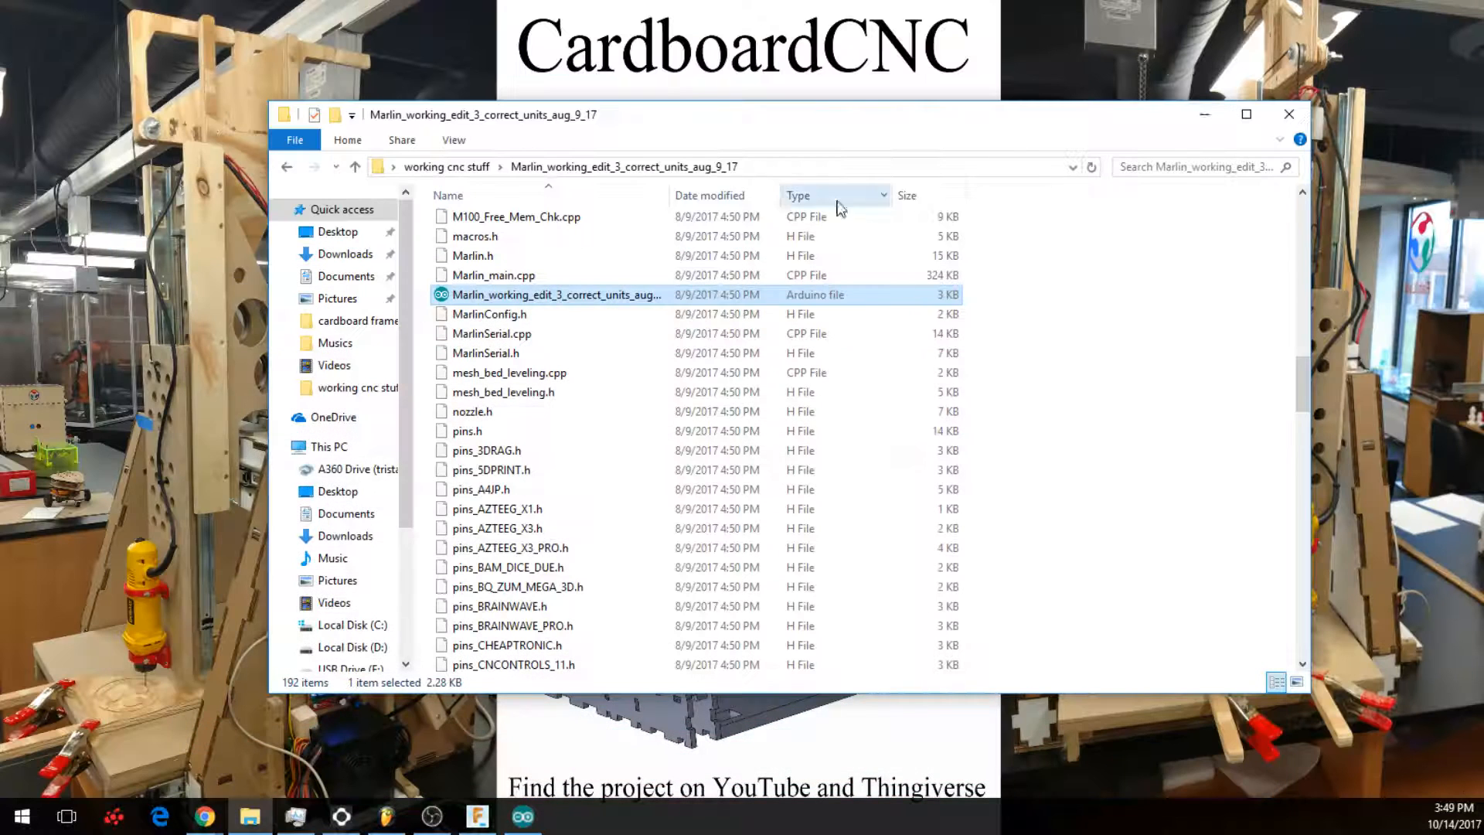
click(460, 166)
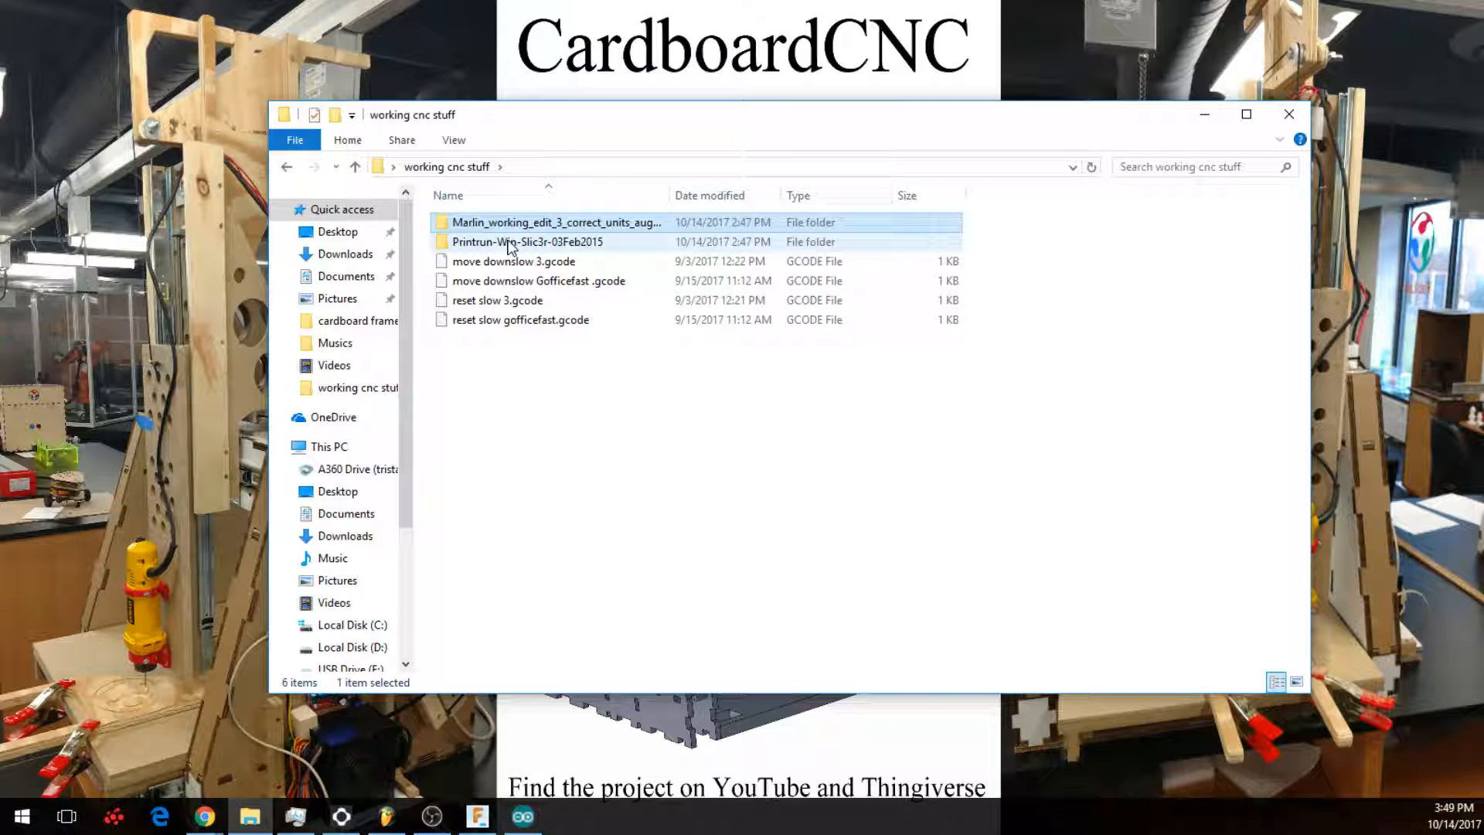
double_click(508, 242)
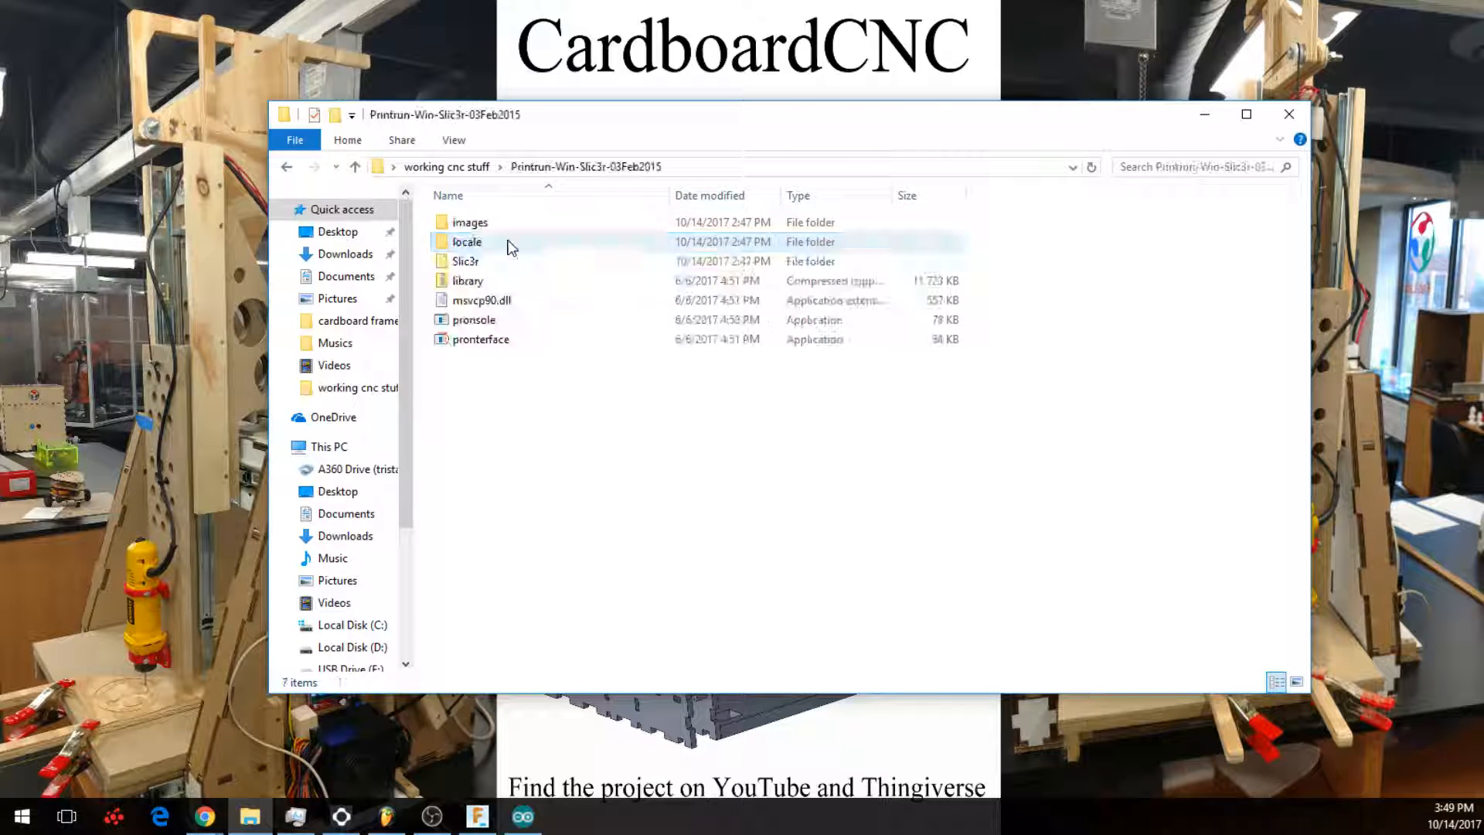
double_click(494, 341)
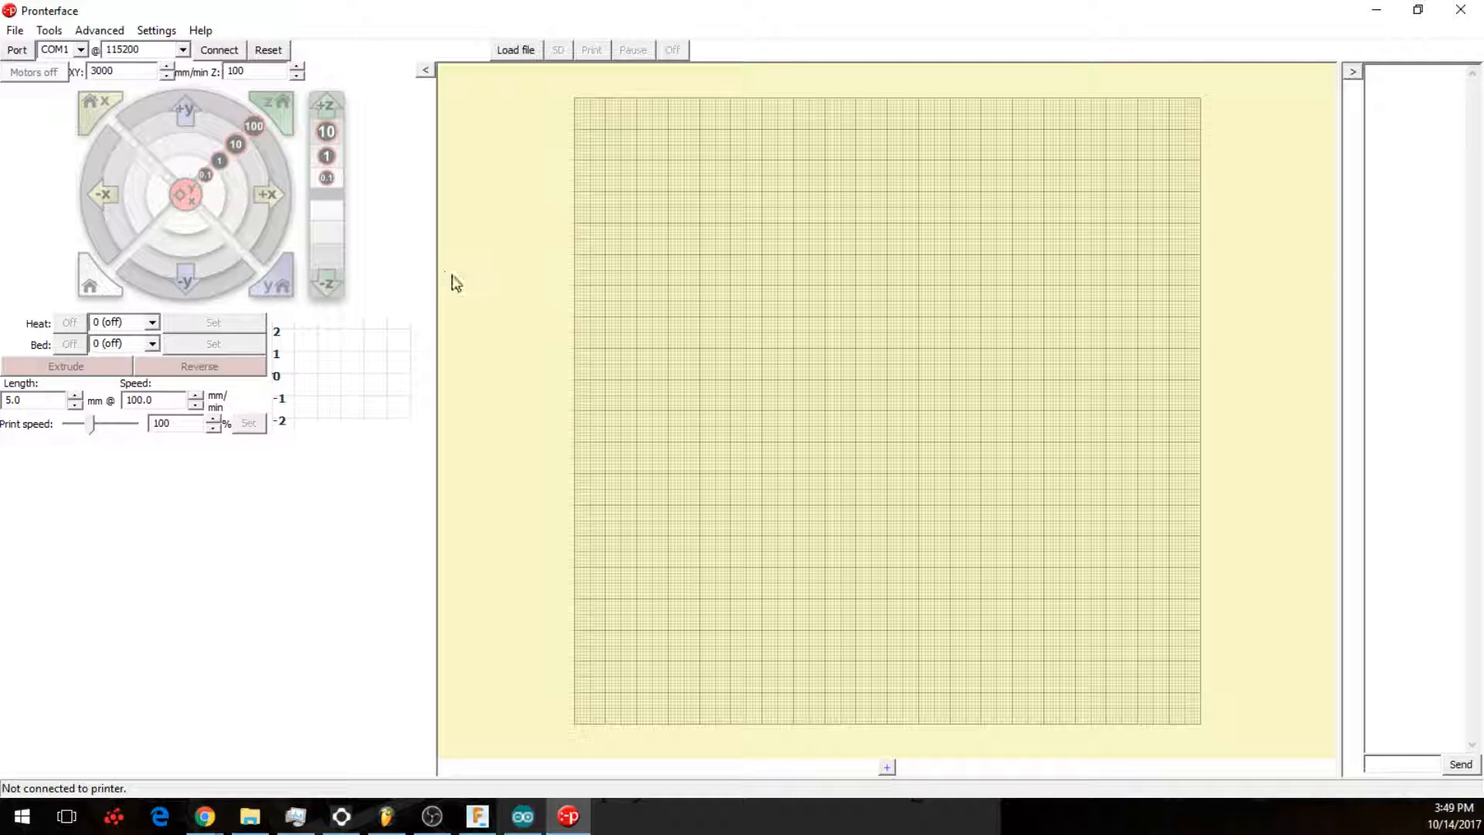
Step: Set the printer connection's baud rate to 250000
double_click(153, 45)
click(261, 240)
click(185, 51)
click(184, 49)
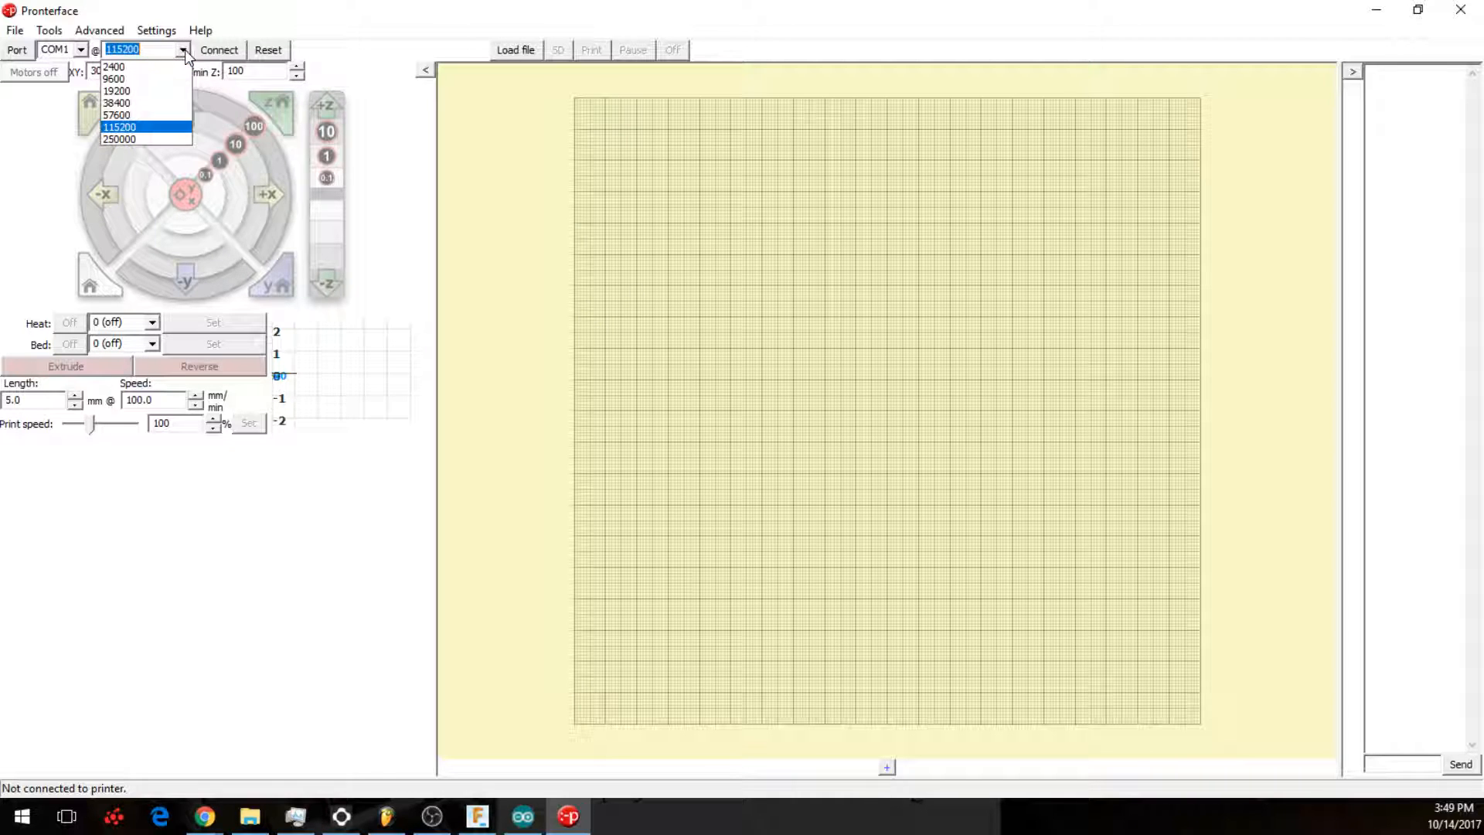
click(149, 139)
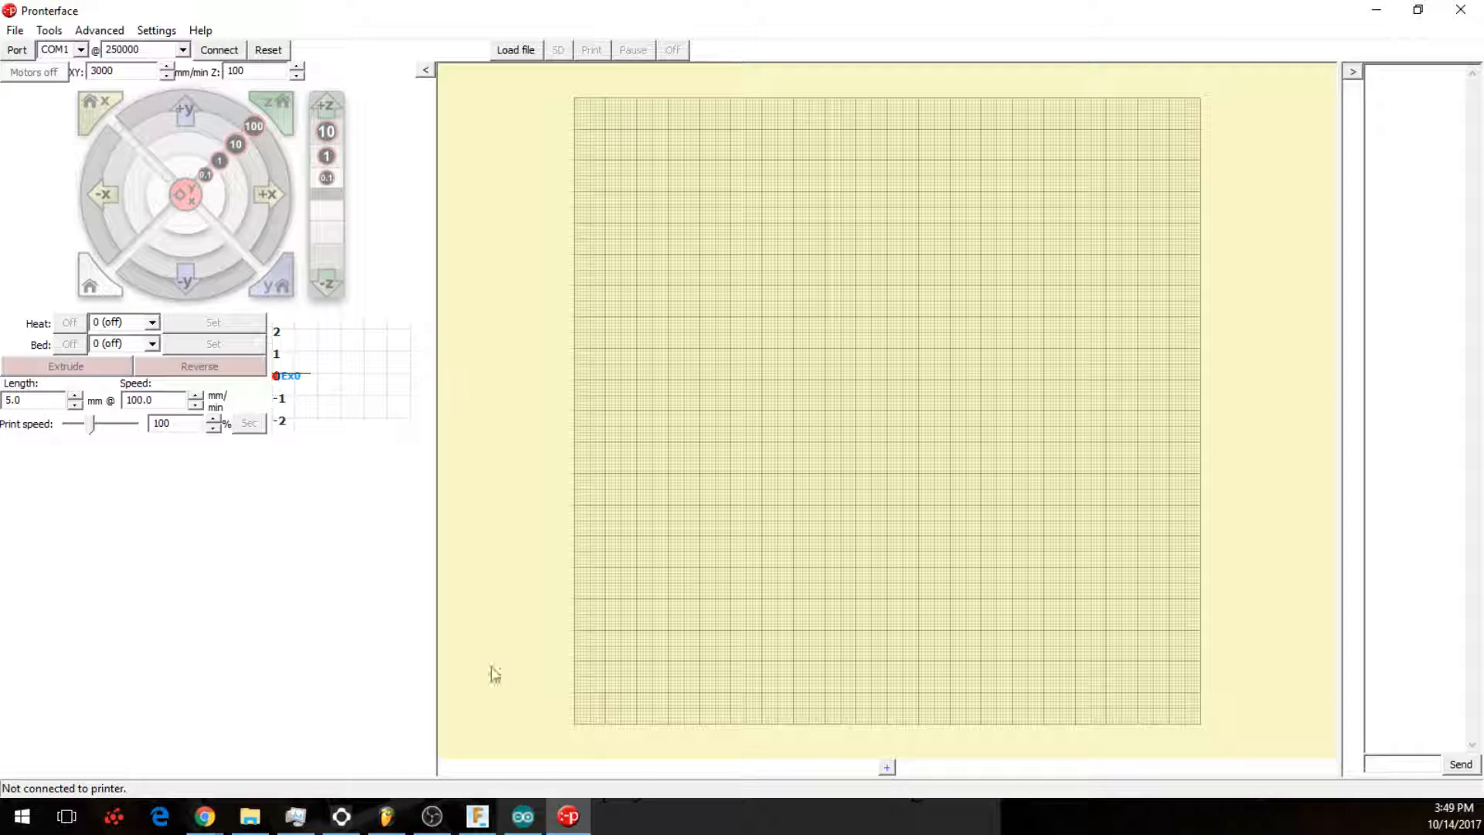
Step: Switch back to Arduino and check the BAUDRATE definition in Configuration.h
click(523, 815)
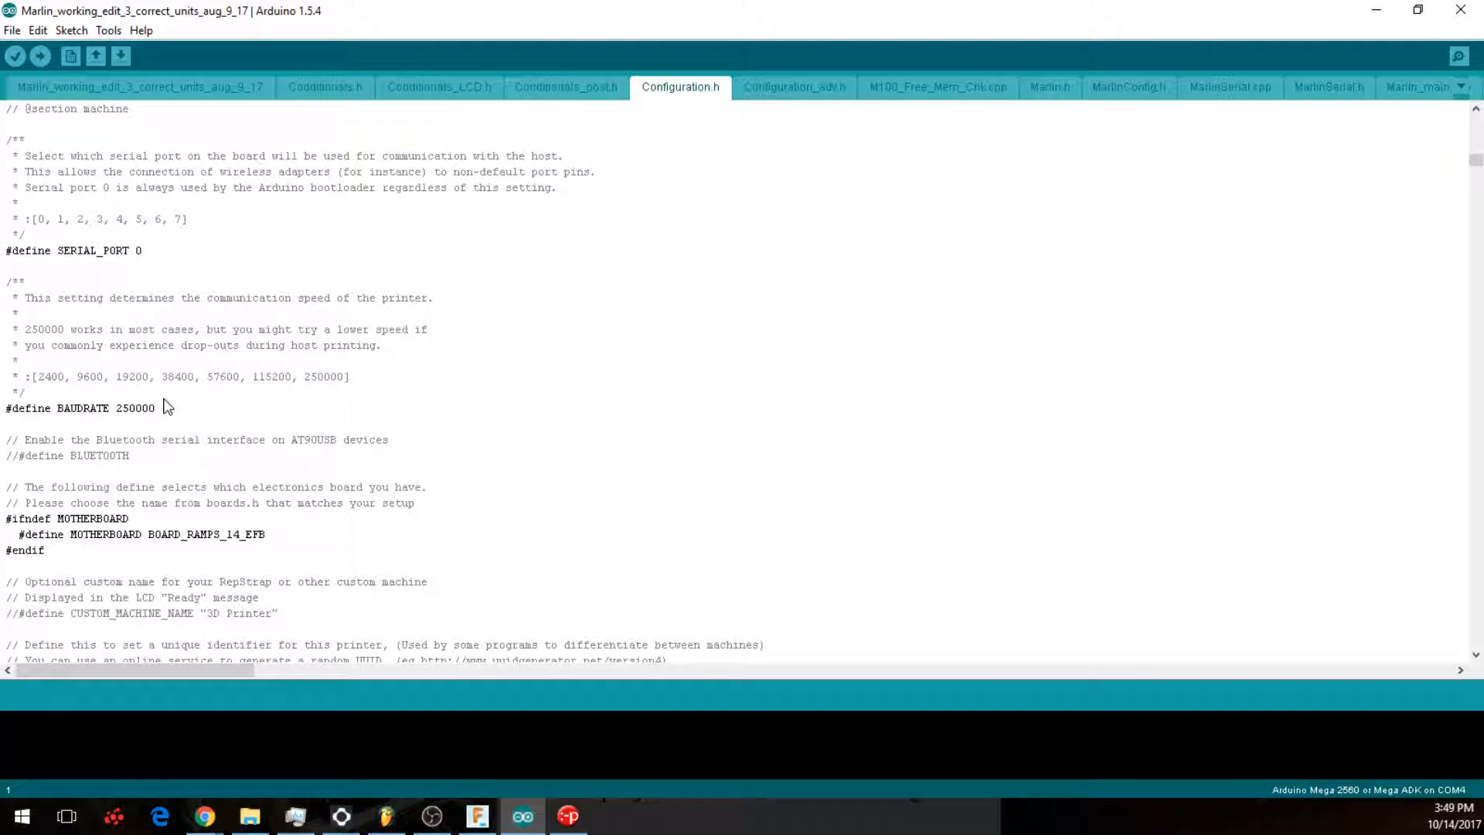
drag(170, 407, 64, 392)
click(464, 382)
Step: Find the mechanical endstop section in Configuration.h and examine the X, Y and Z endstop inverting definitions
scroll(480, 441, down, 20)
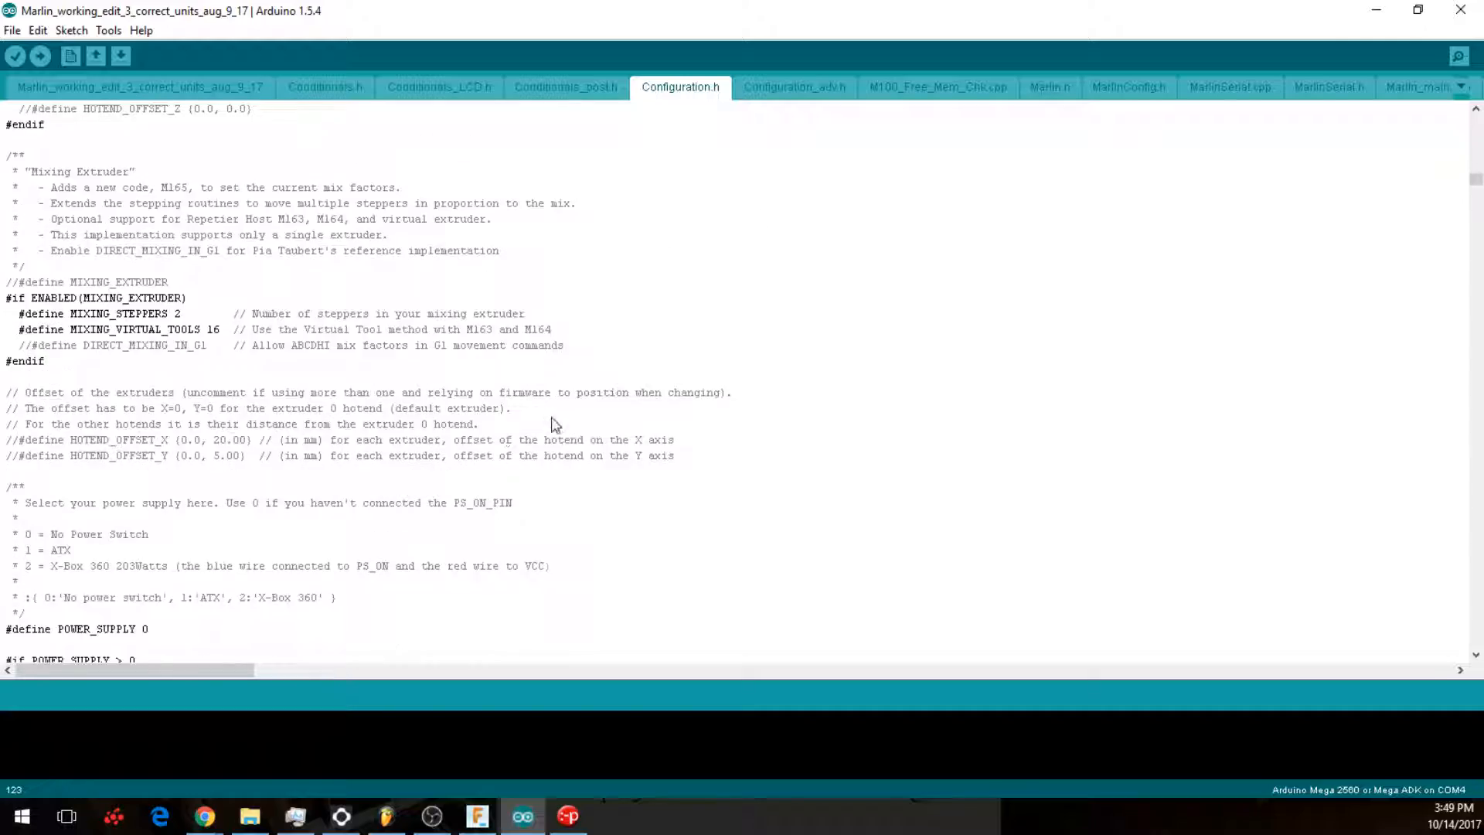
scroll(562, 421, down, 20)
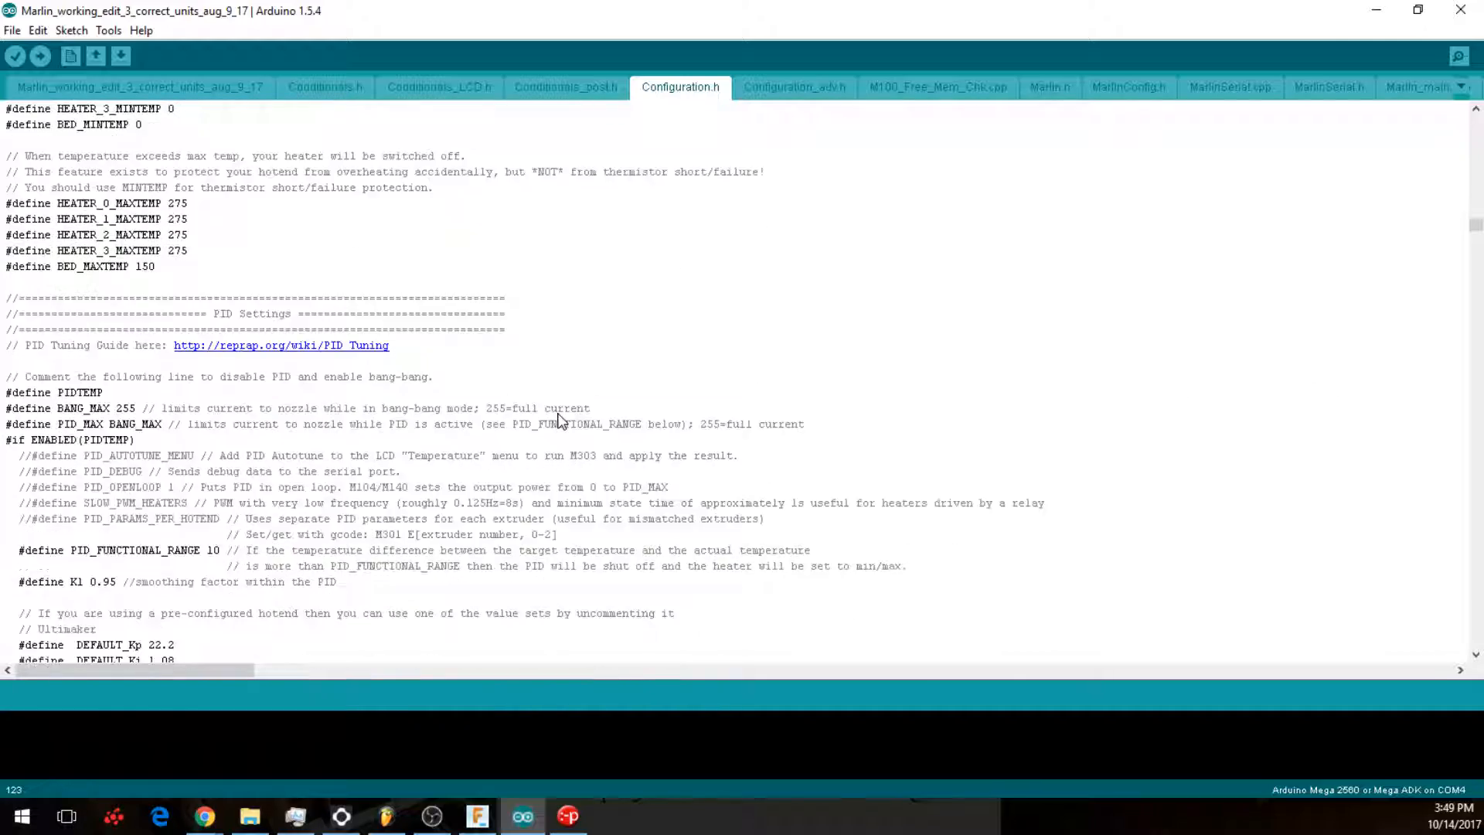
scroll(562, 421, down, 20)
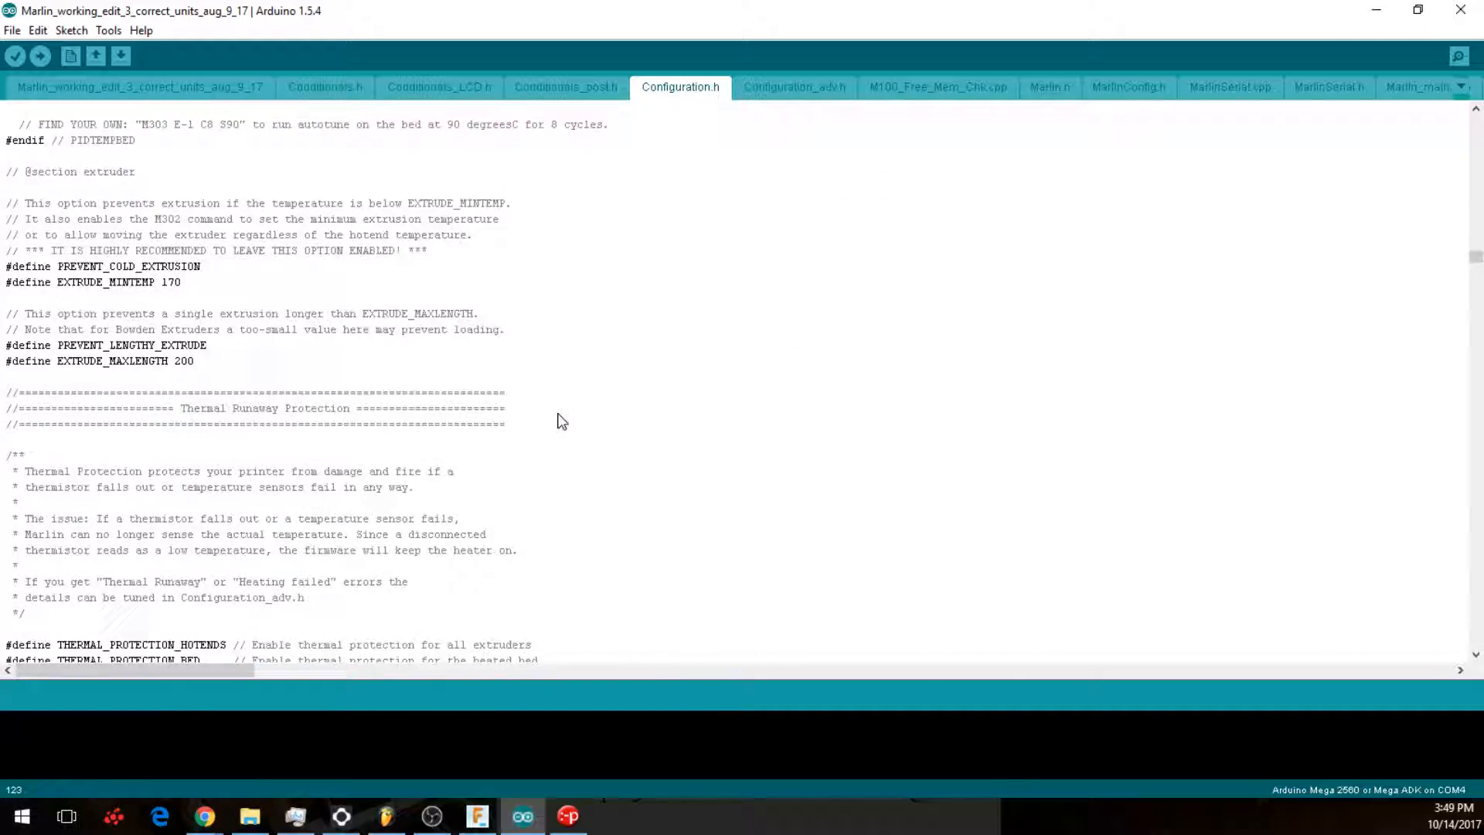
scroll(562, 421, down, 20)
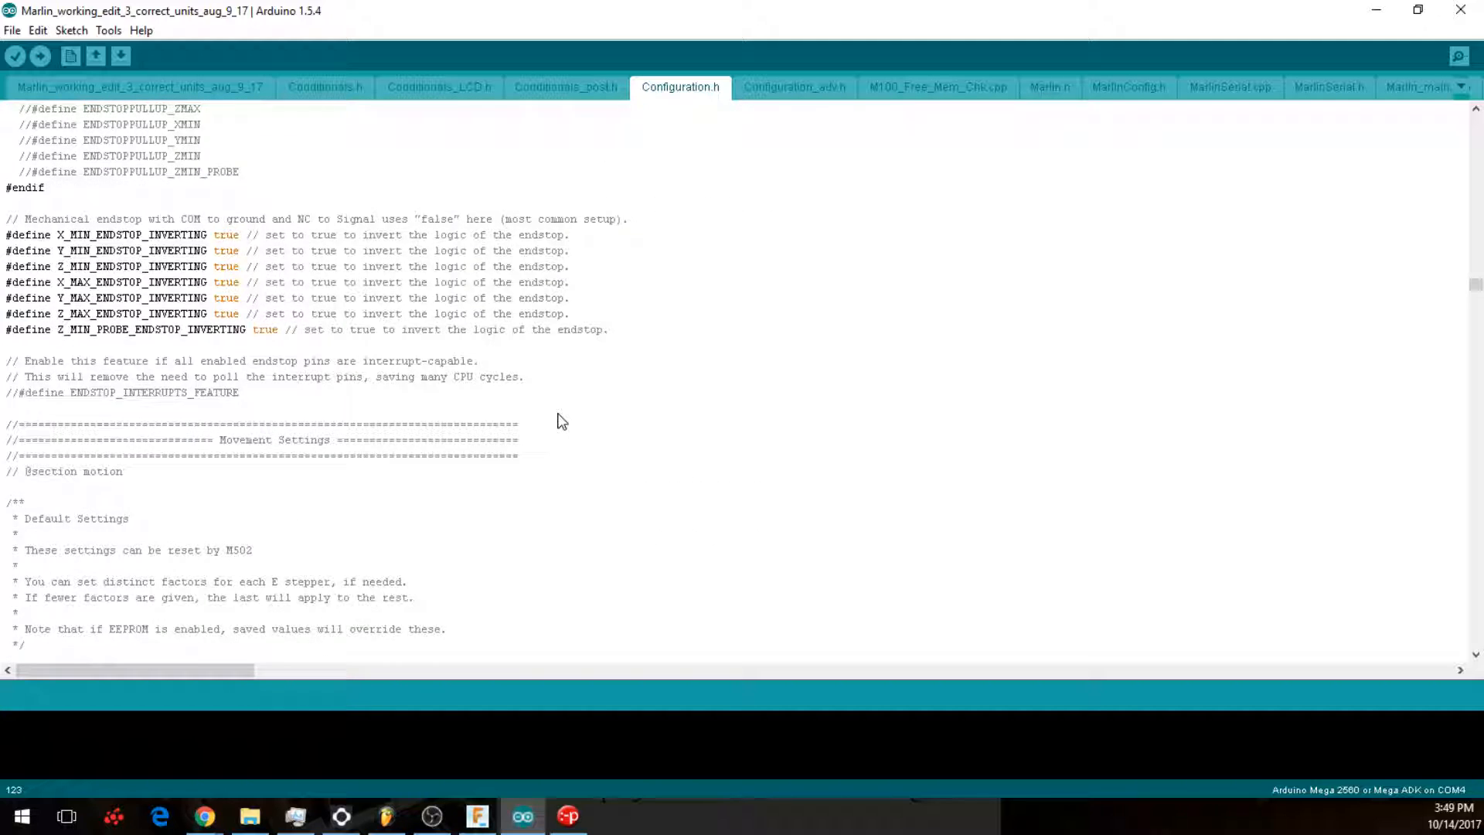
scroll(562, 422, down, 2)
scroll(308, 225, up, 7)
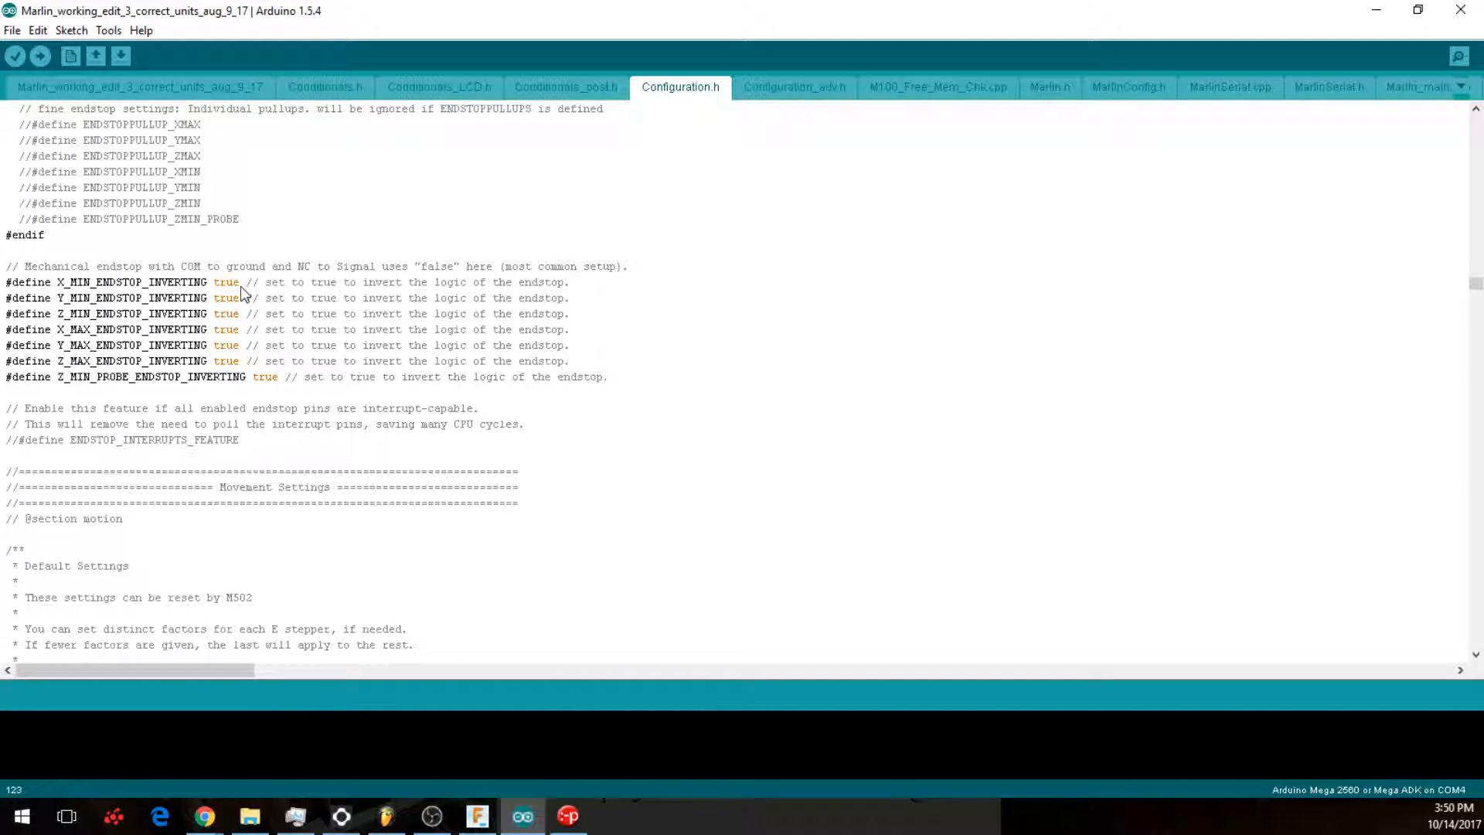
drag(293, 283, 448, 297)
click(401, 361)
Step: Find the Movement Settings section and examine the definitions for default axis steps per unit, maximum feed rate and maximum acceleration
scroll(381, 318, down, 2)
scroll(383, 324, down, 5)
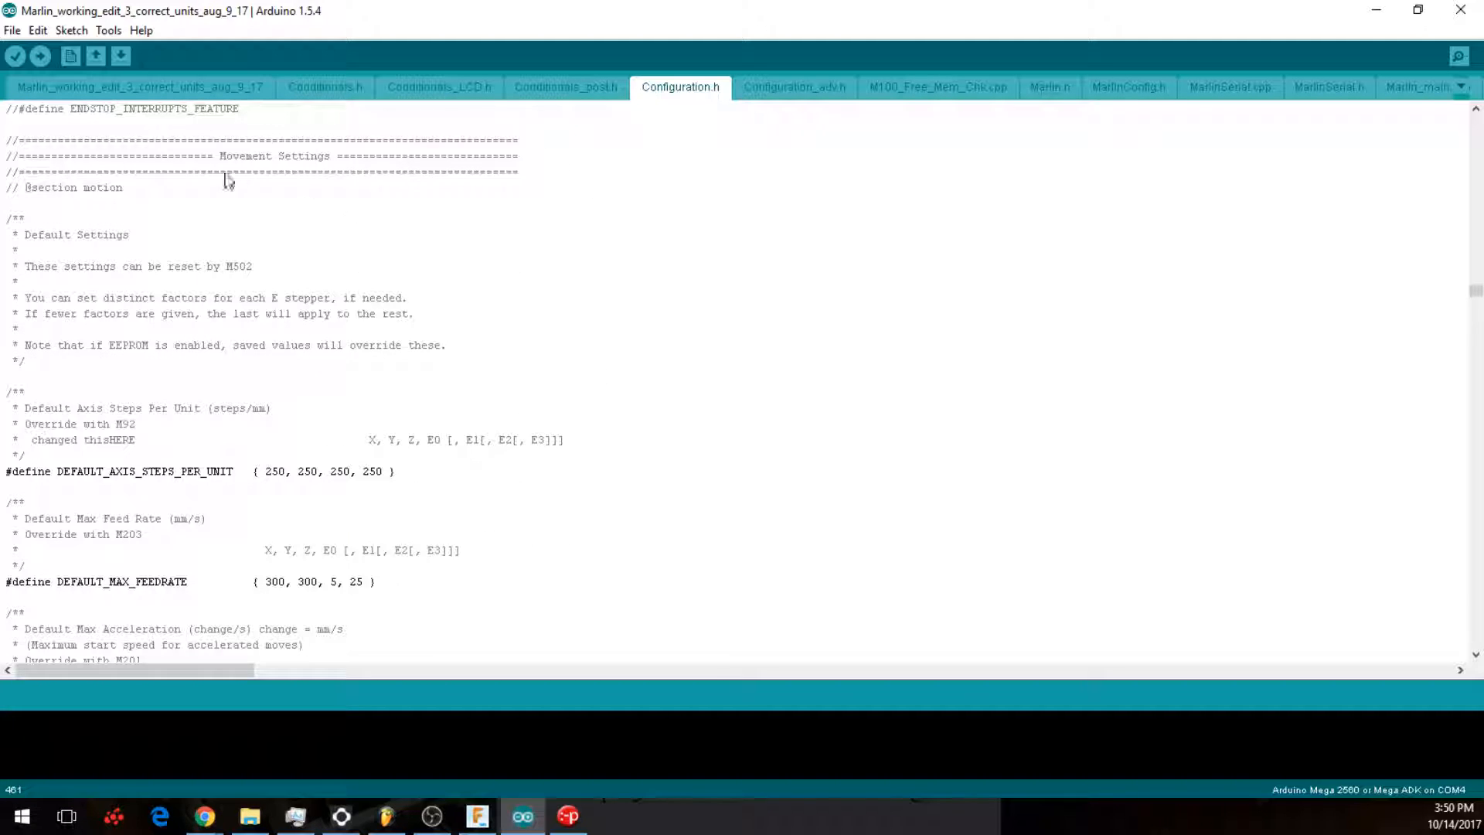
drag(182, 156, 378, 156)
click(517, 226)
scroll(517, 226, down, 3)
scroll(518, 229, down, 2)
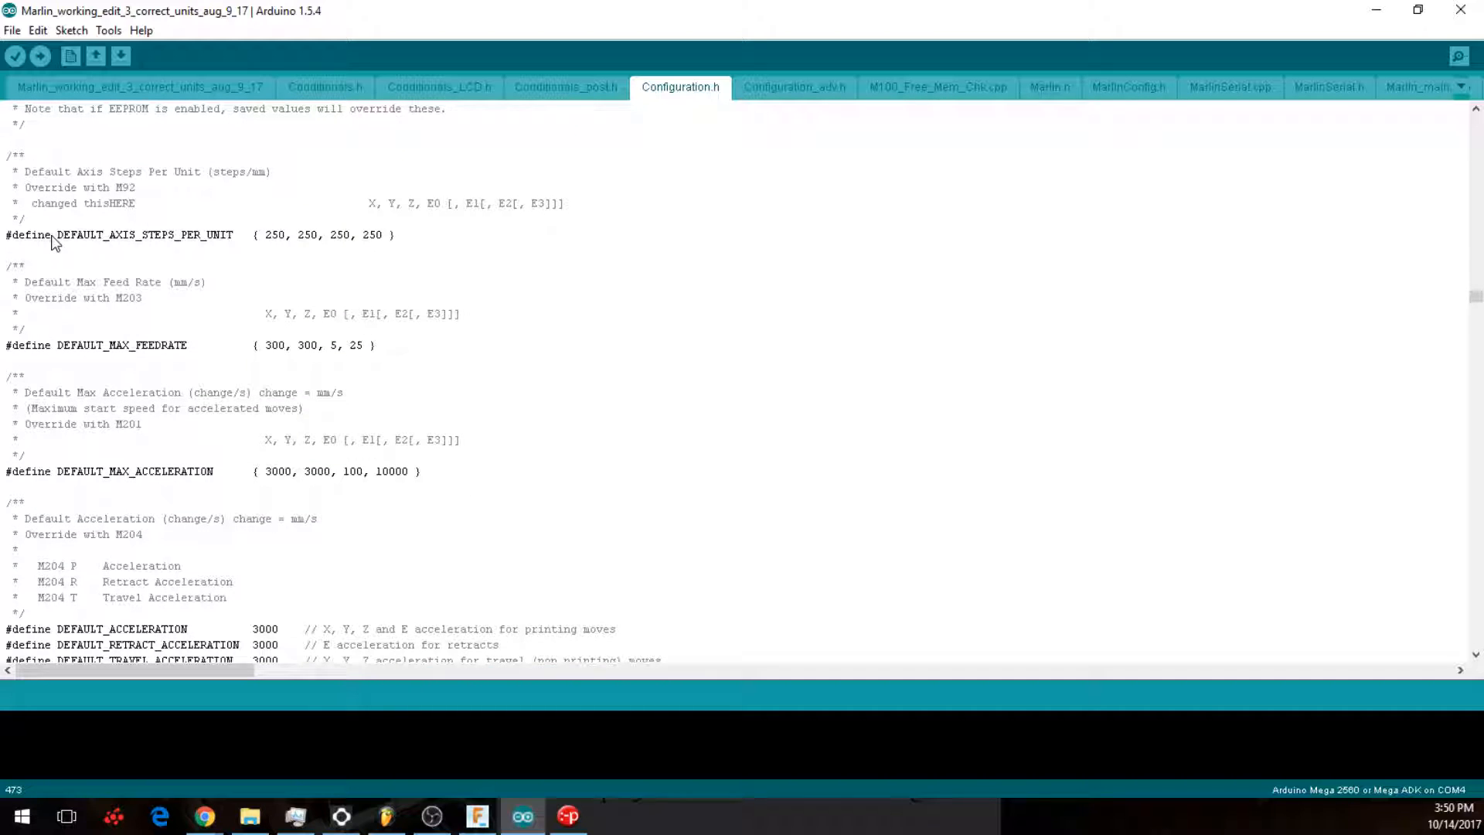
drag(56, 237, 238, 244)
click(78, 360)
drag(61, 341, 192, 335)
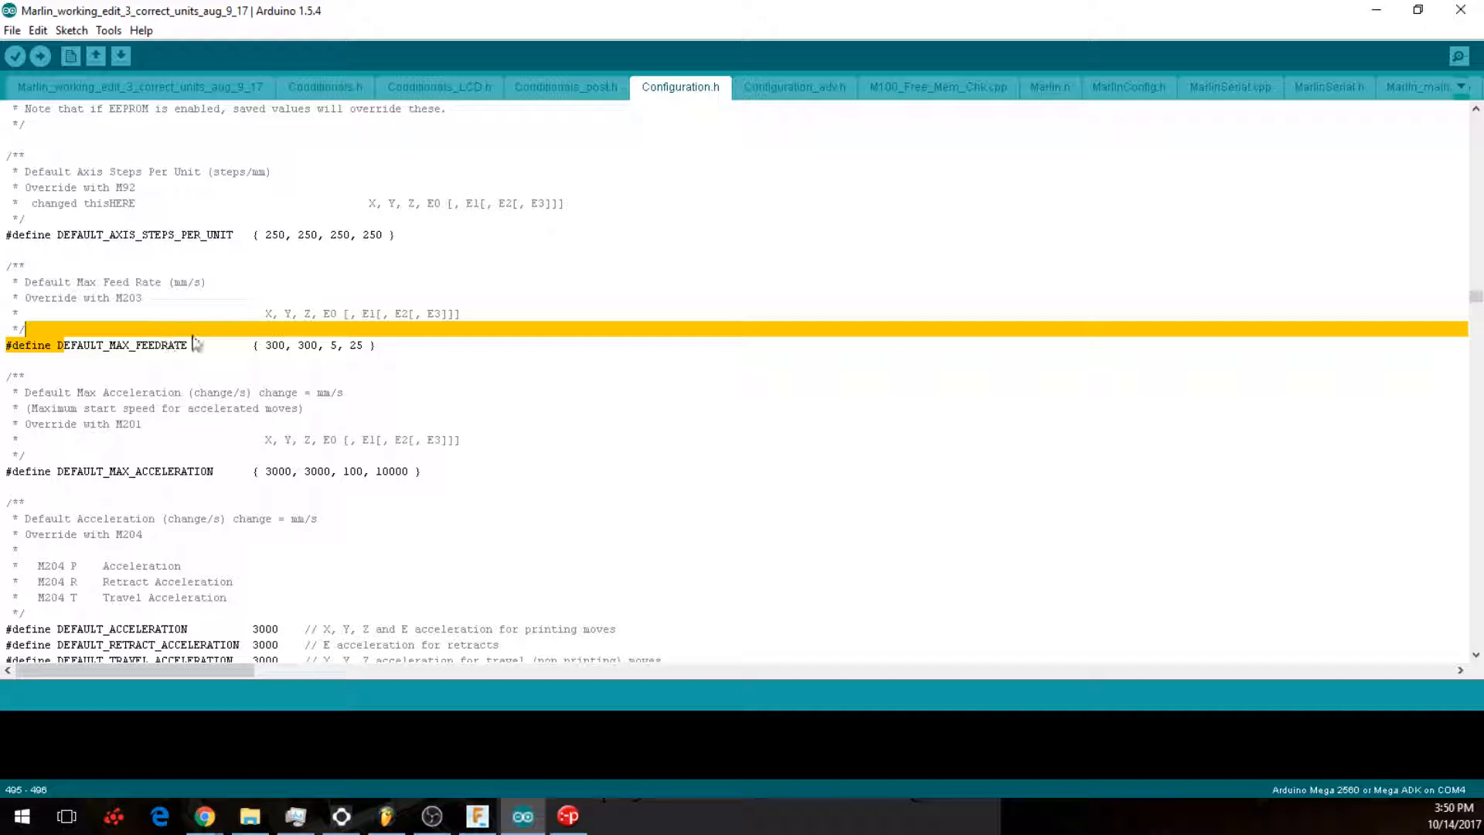
click(219, 384)
drag(78, 472, 253, 487)
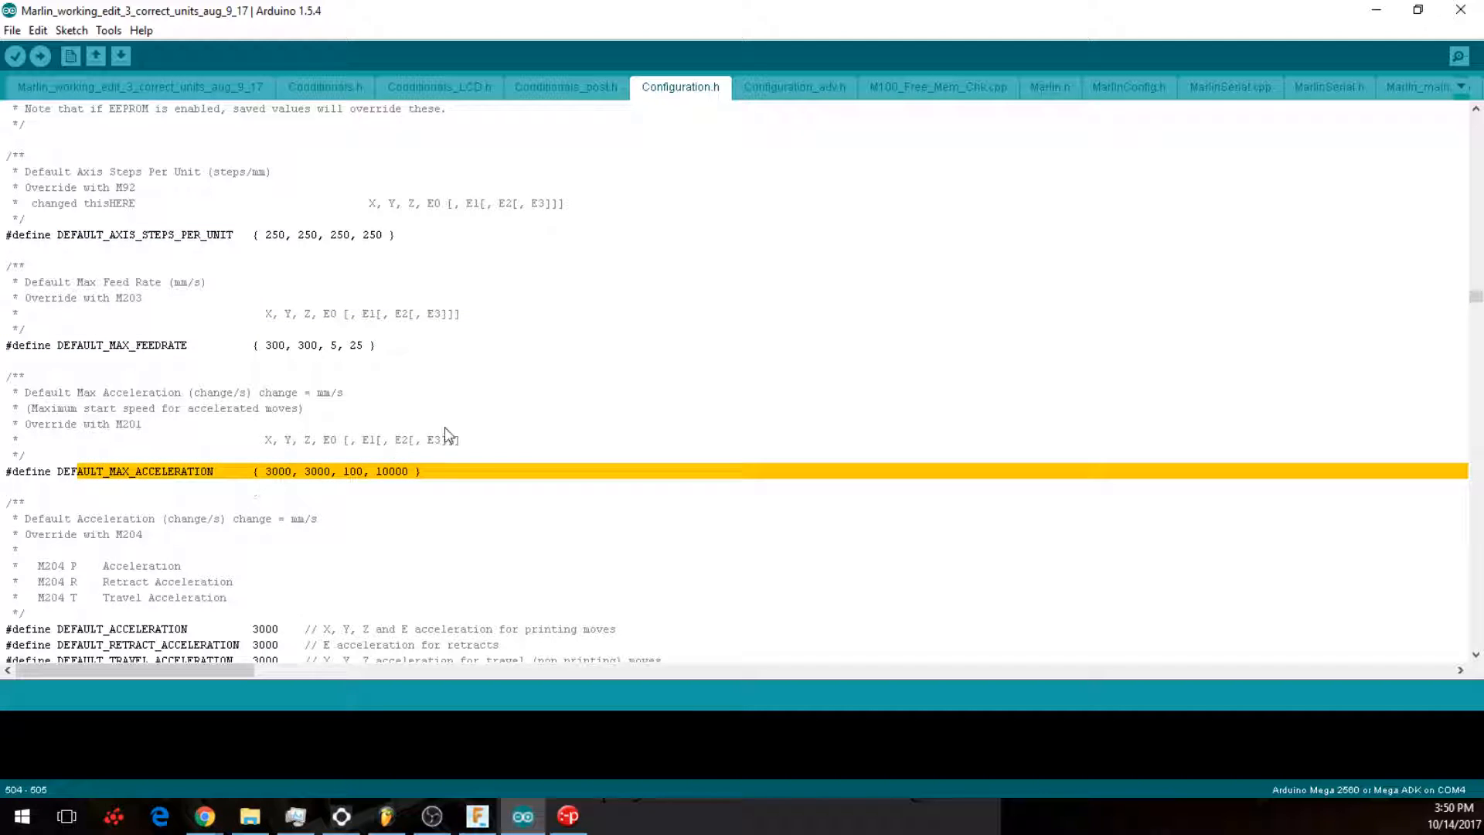
click(556, 409)
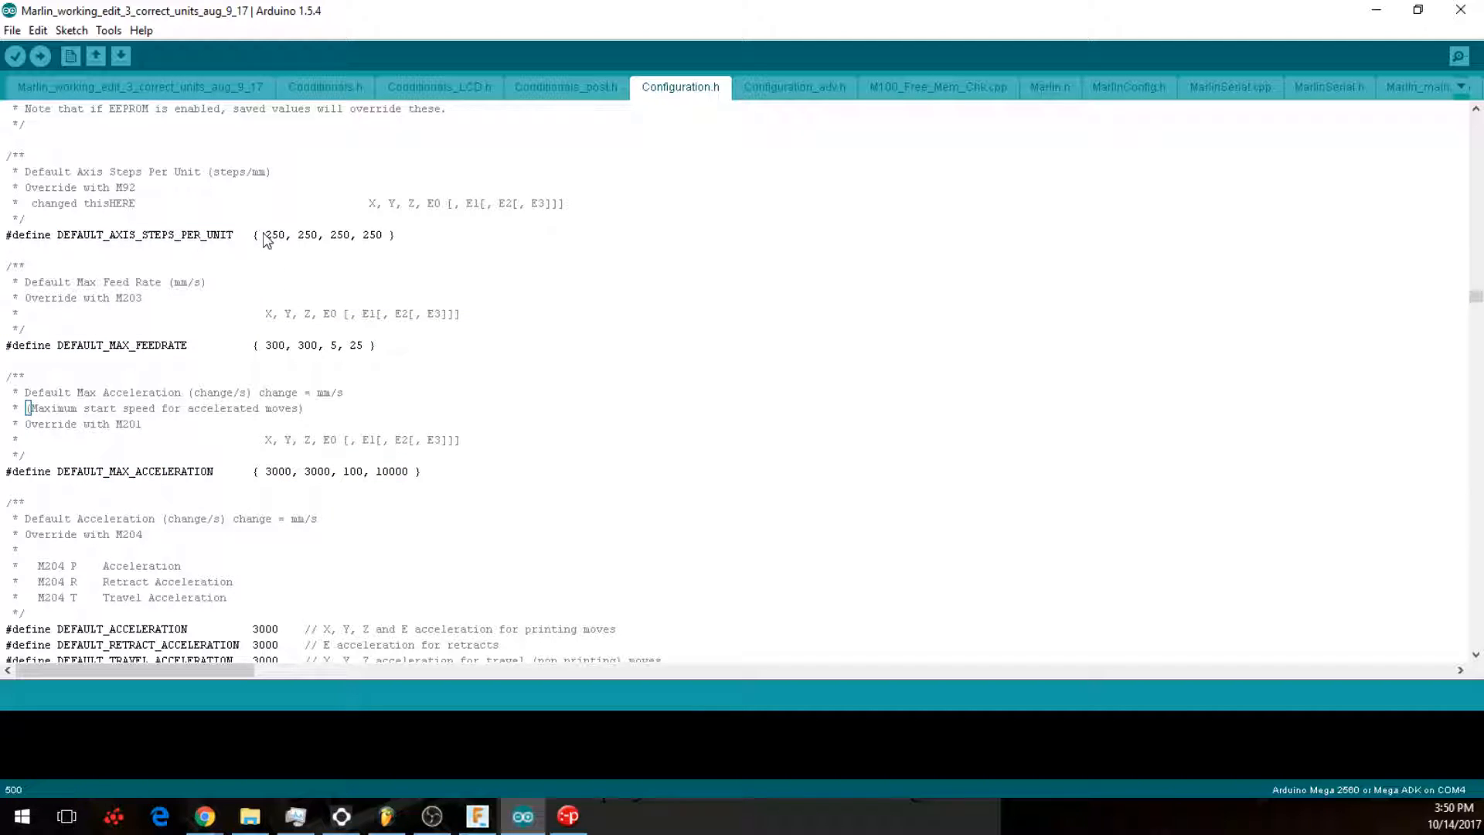
Step: Highlight the numeric values of the axis steps, maximum feed rate and maximum acceleration definitions in turn to inspect them
drag(264, 234, 347, 239)
drag(255, 345, 378, 348)
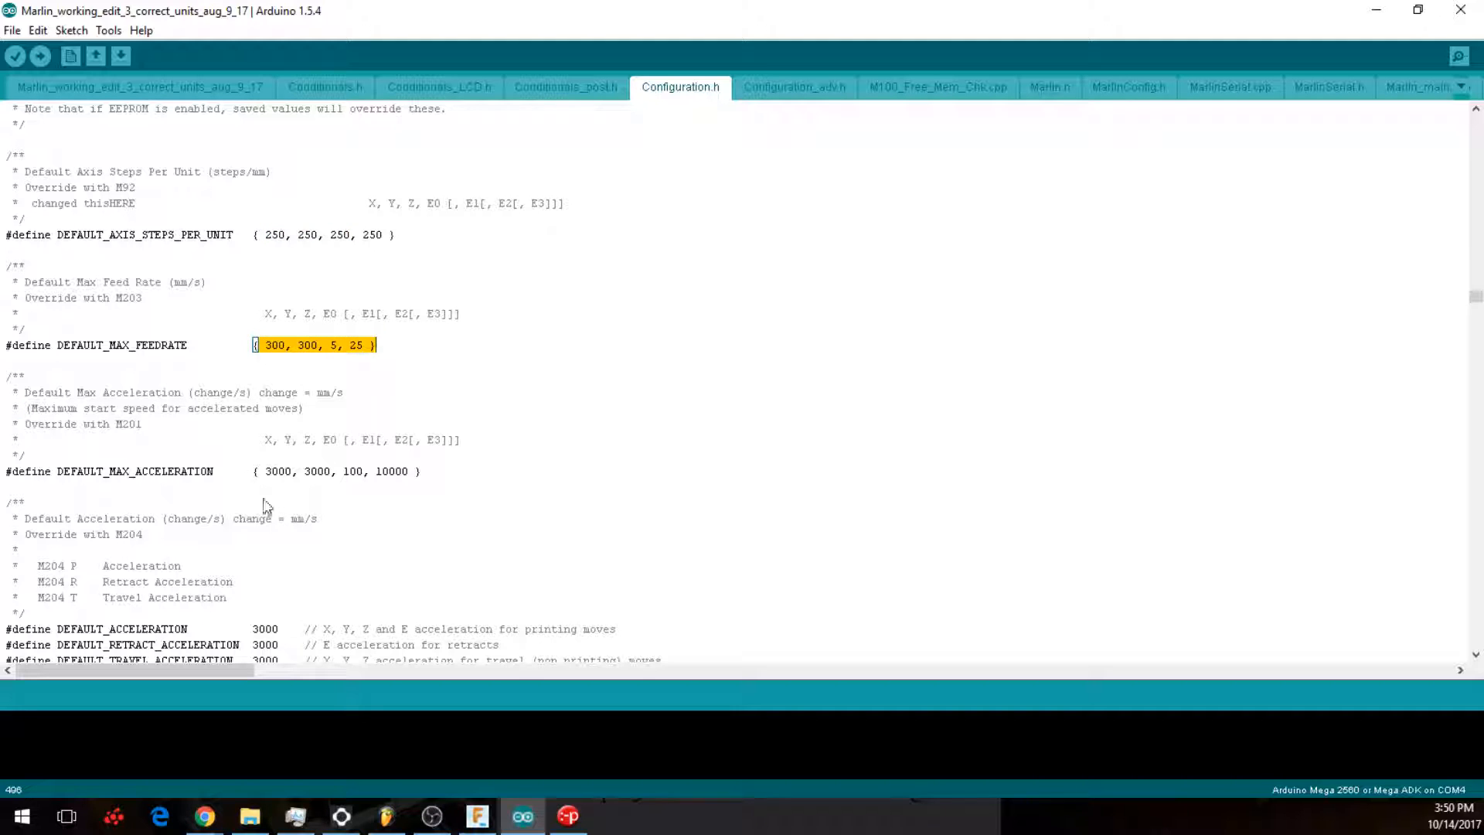
drag(252, 471, 425, 479)
click(543, 415)
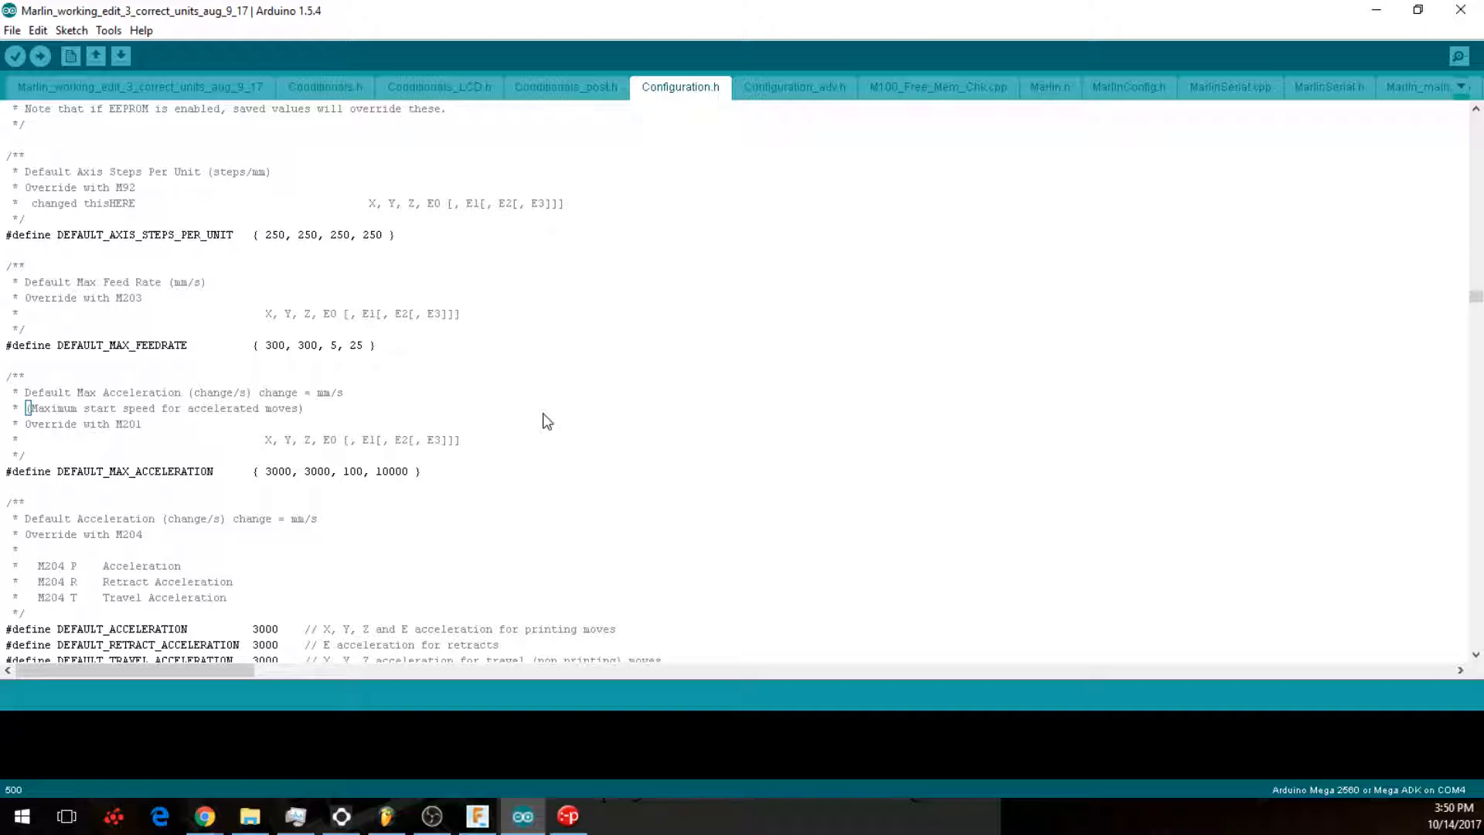
Step: Examine the default acceleration and jerk, endstop, thermal protection and bed temperature control sections of Configuration.h
scroll(546, 421, down, 8)
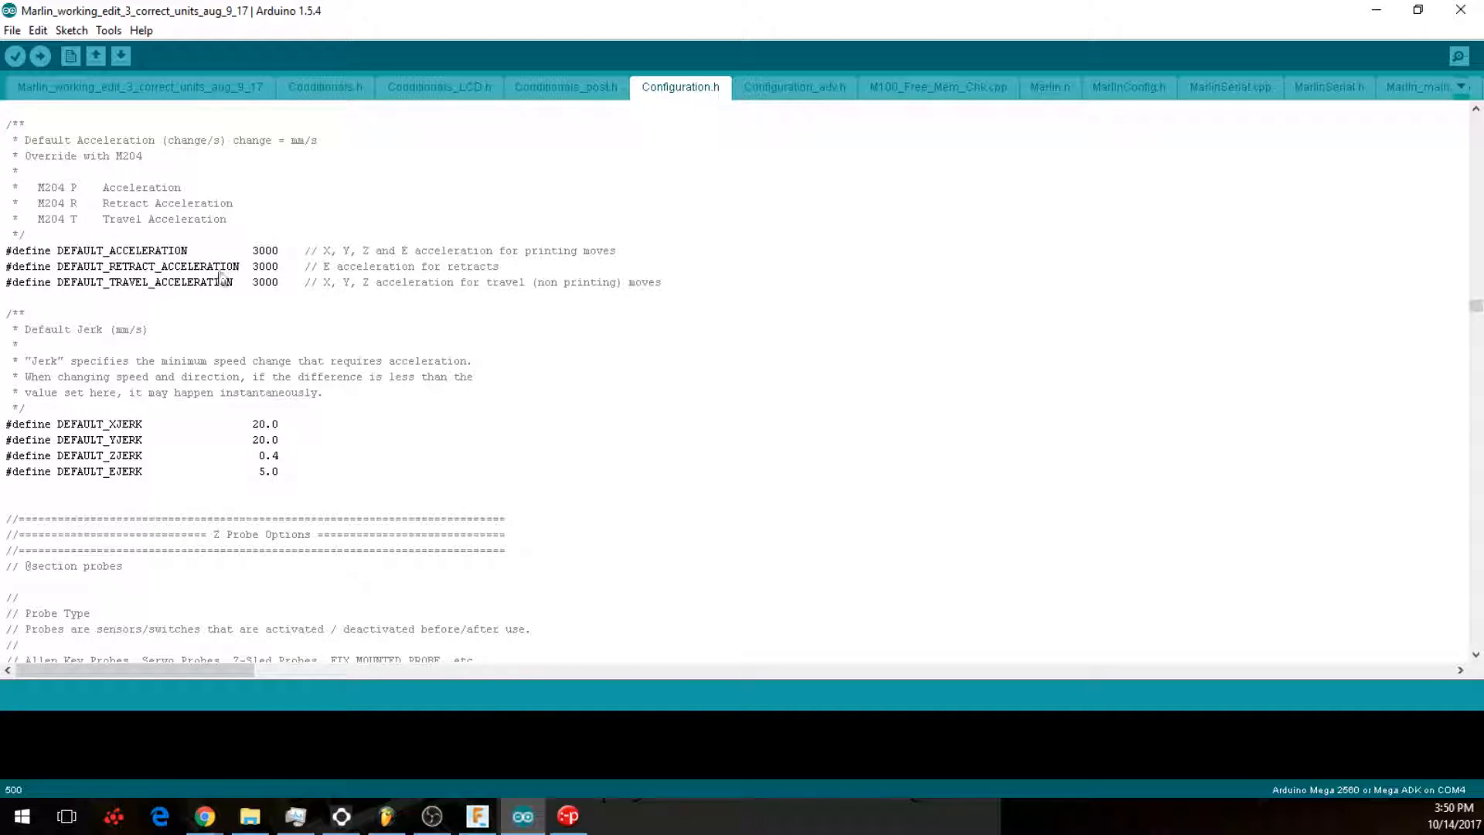
scroll(590, 341, down, 10)
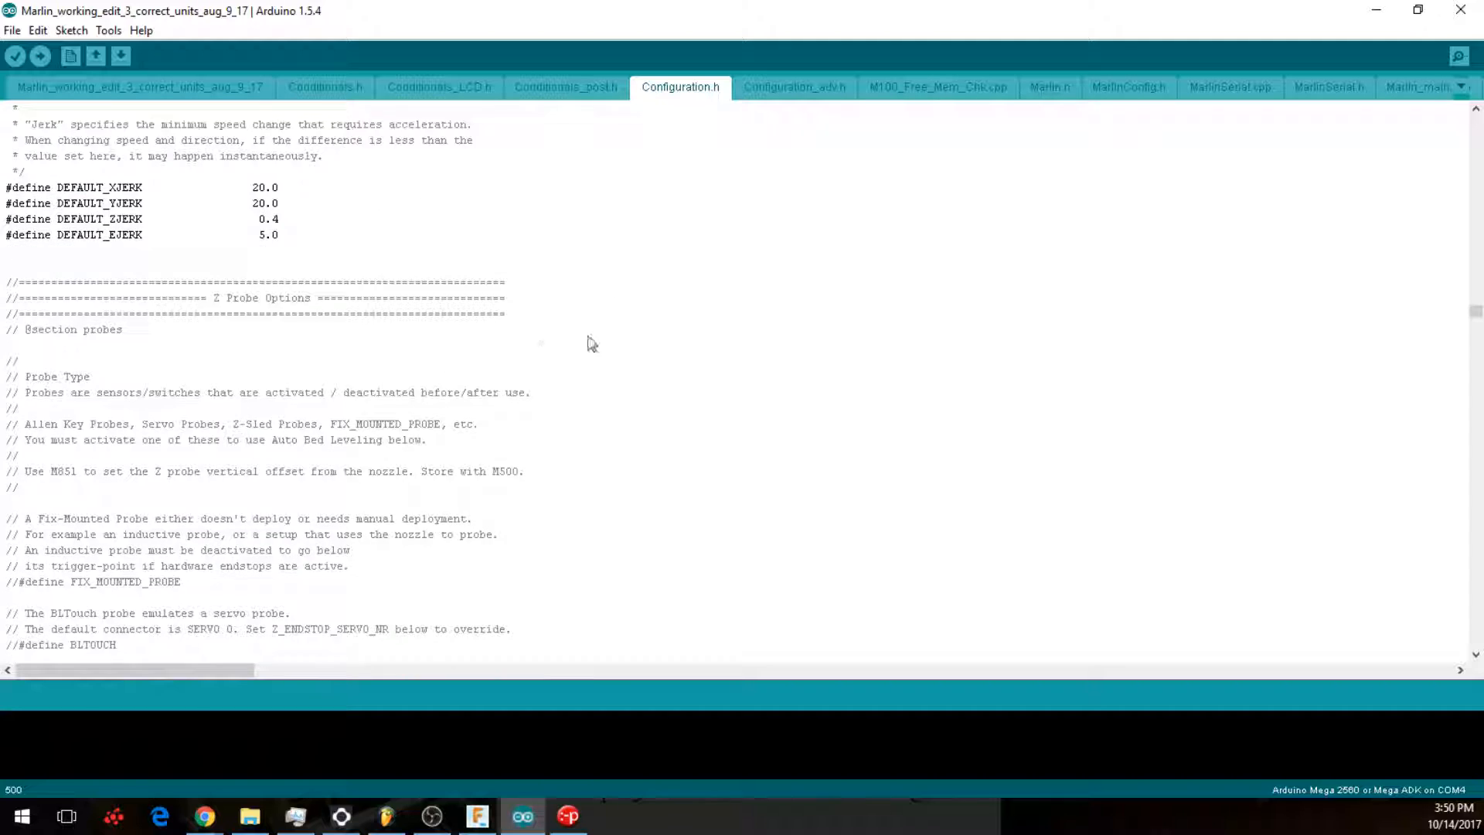
scroll(639, 332, up, 15)
scroll(642, 334, up, 2)
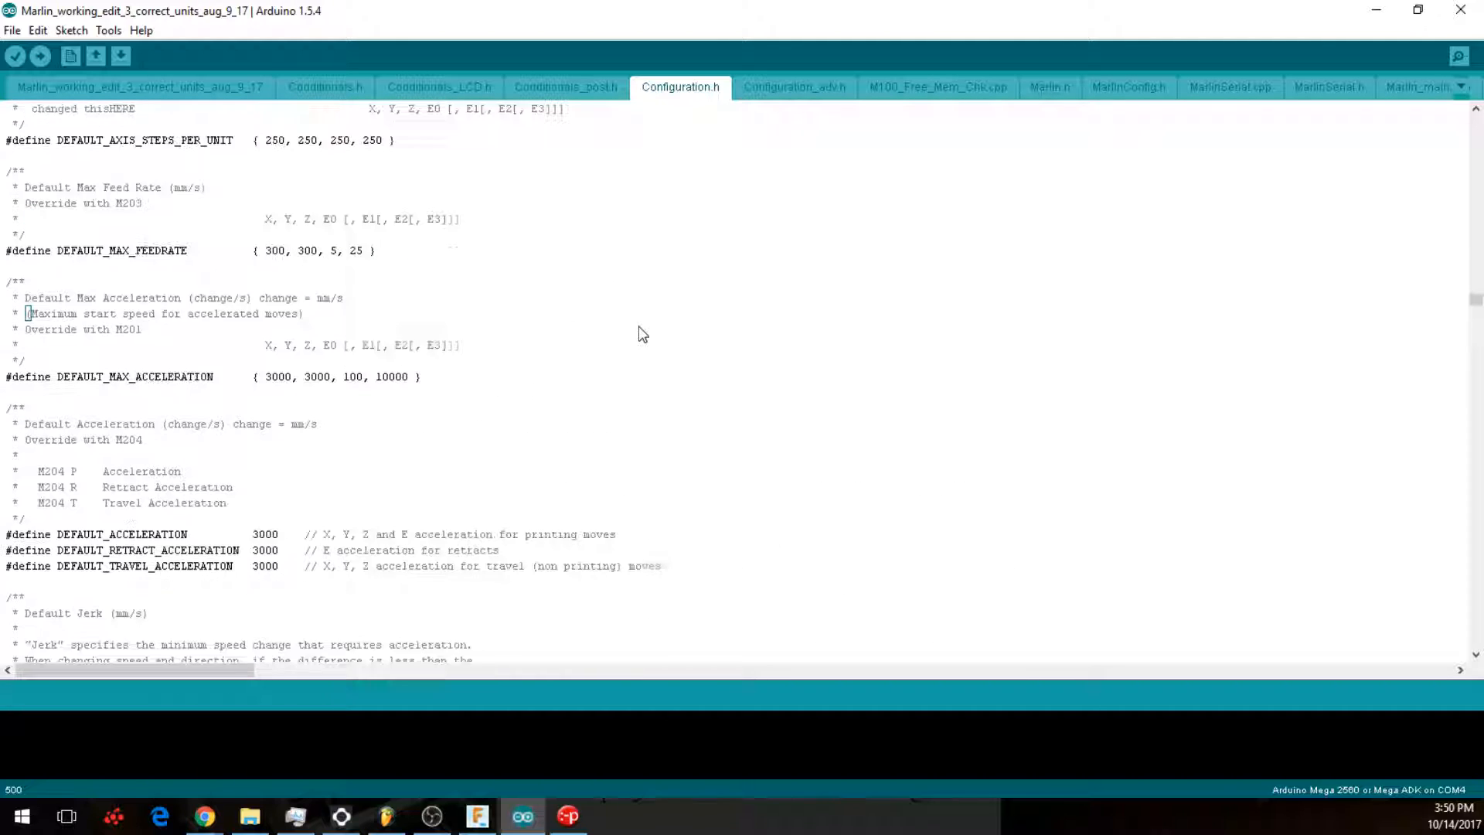
scroll(643, 333, up, 18)
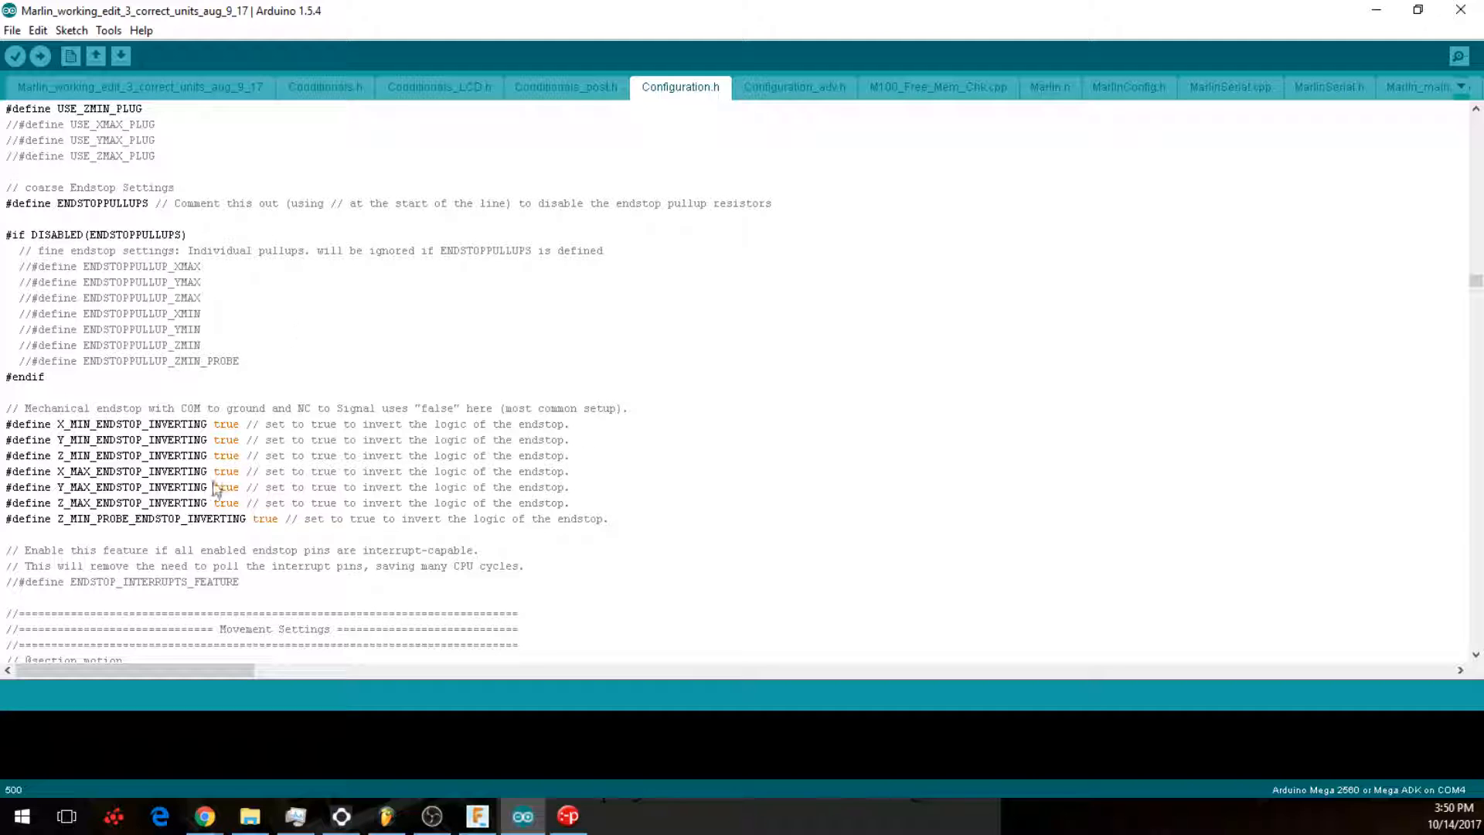
scroll(262, 364, up, 7)
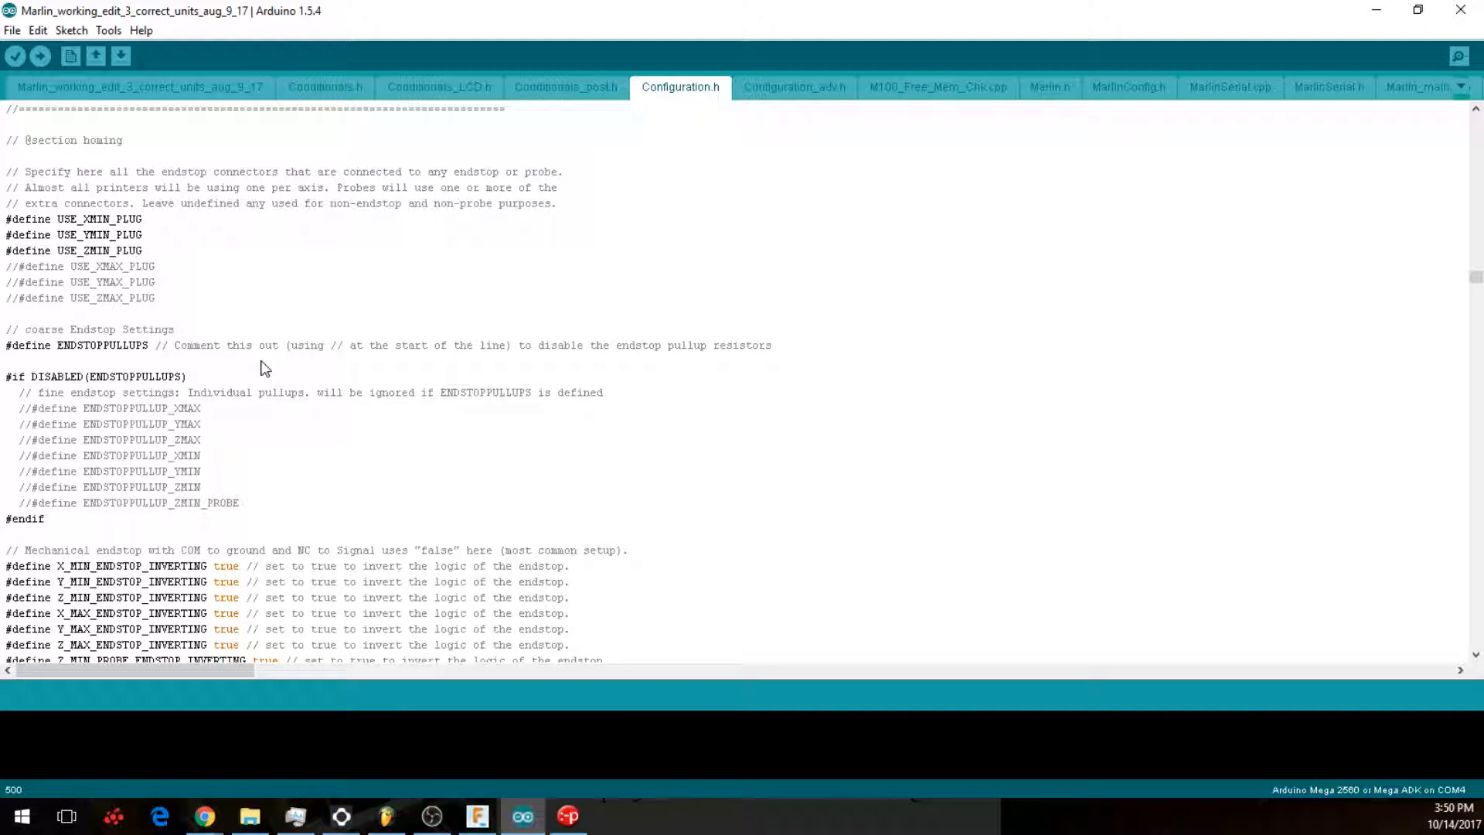
scroll(261, 364, up, 14)
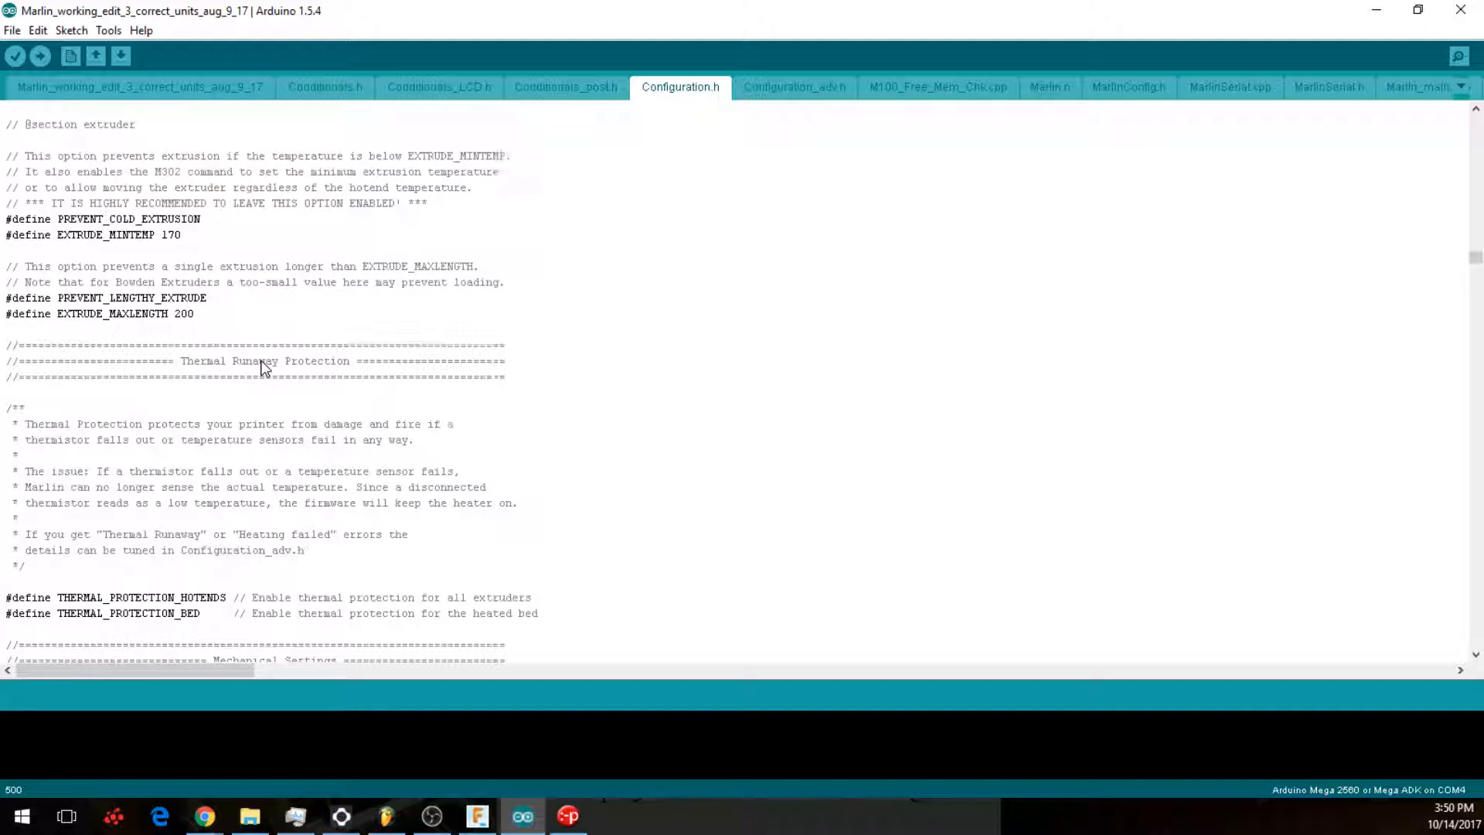
scroll(262, 367, up, 13)
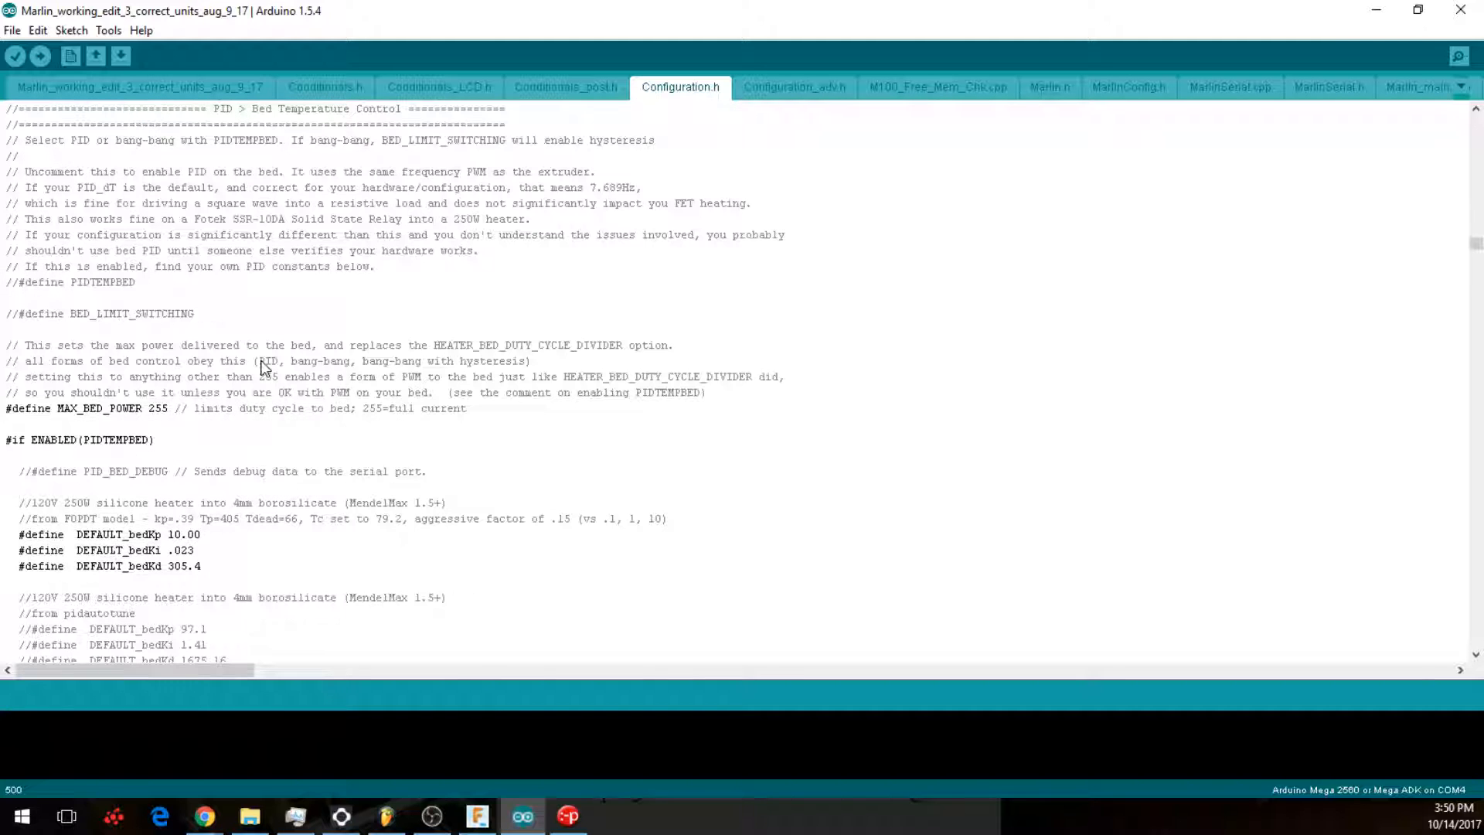
scroll(263, 366, down, 4)
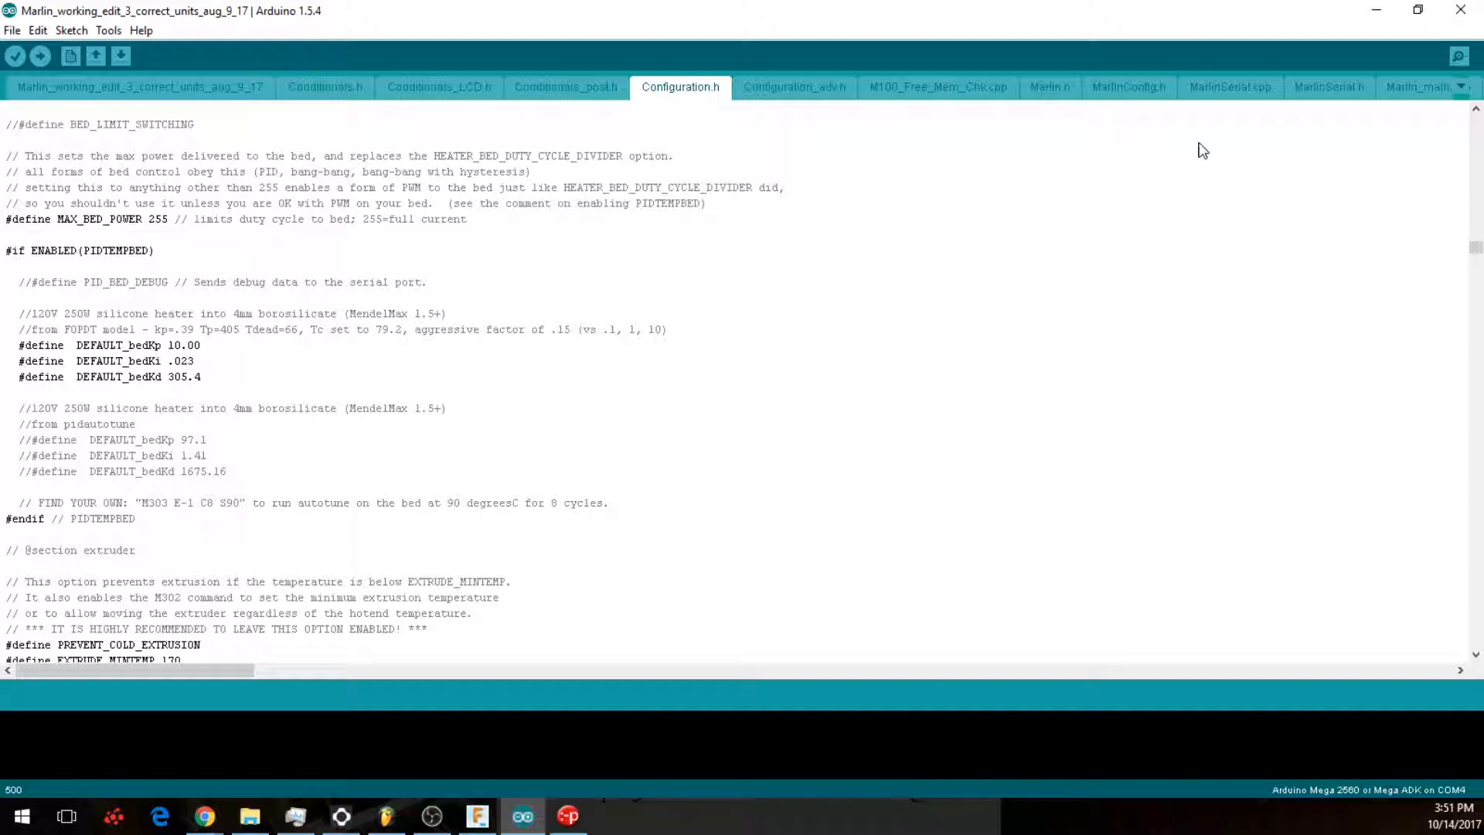
Step: Switch to Pronterface and check which serial ports are offered for the printer connection
click(1375, 10)
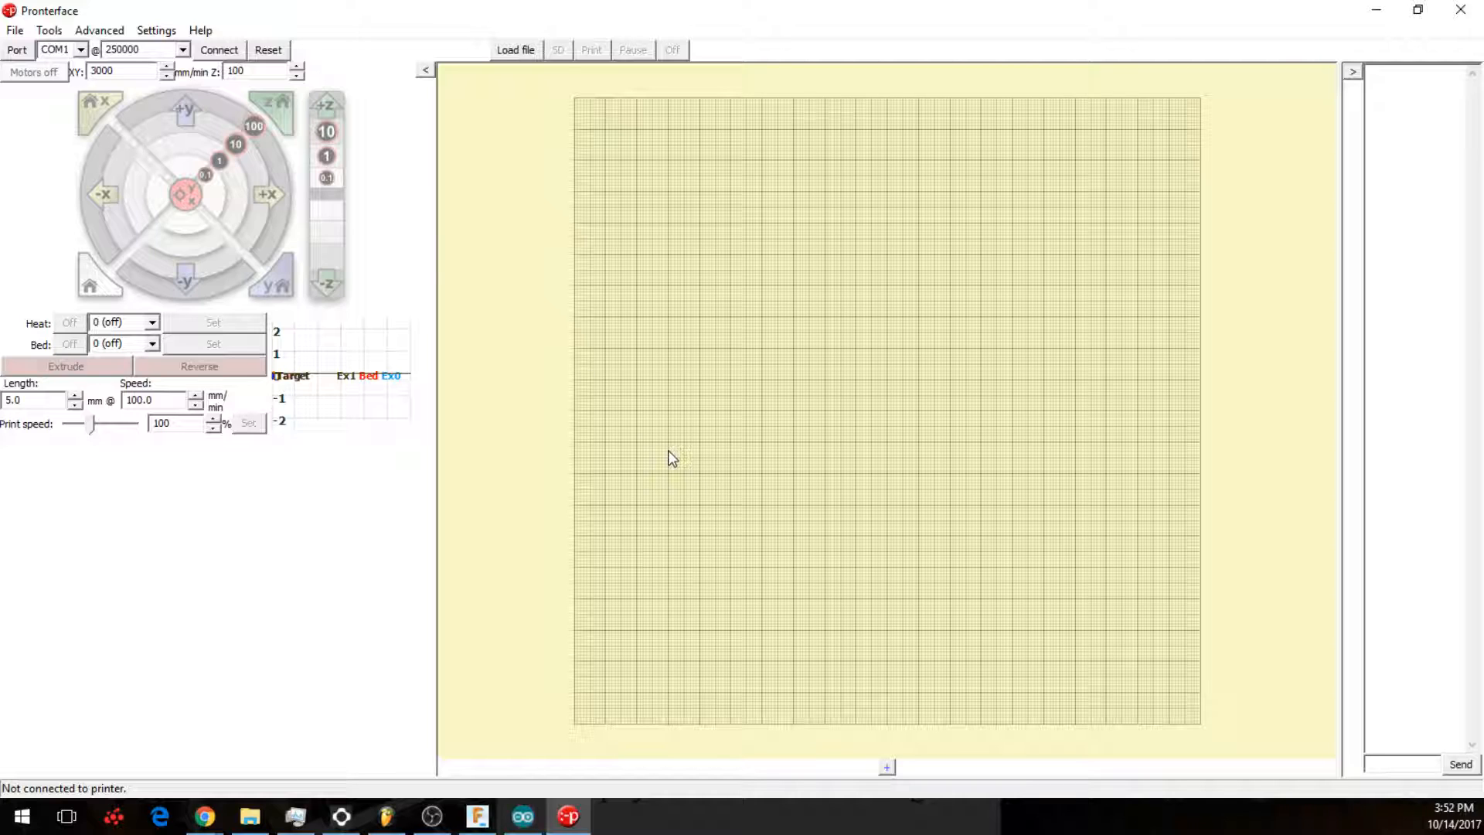
click(68, 50)
click(80, 49)
click(41, 154)
click(80, 50)
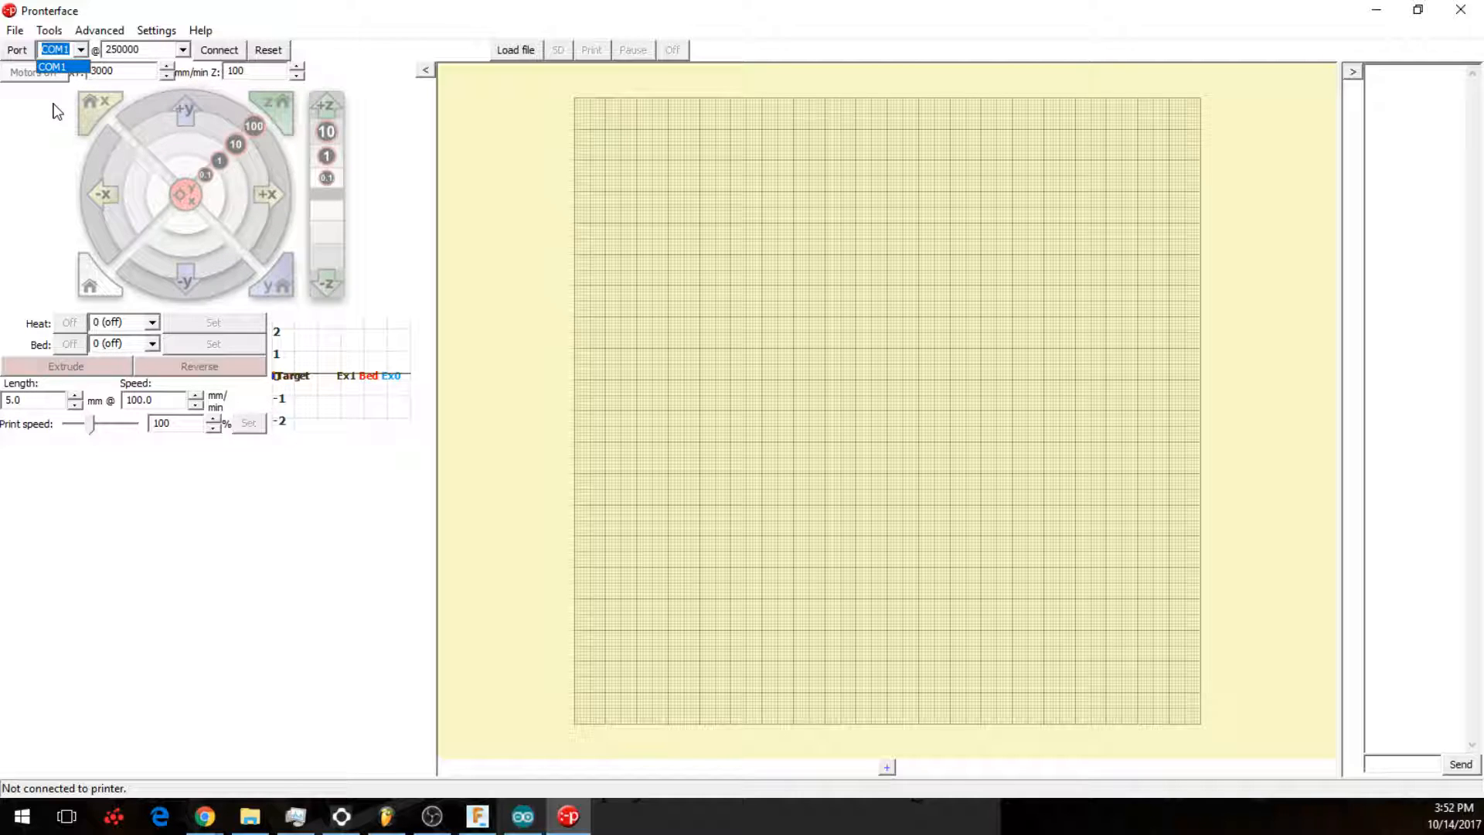
click(56, 111)
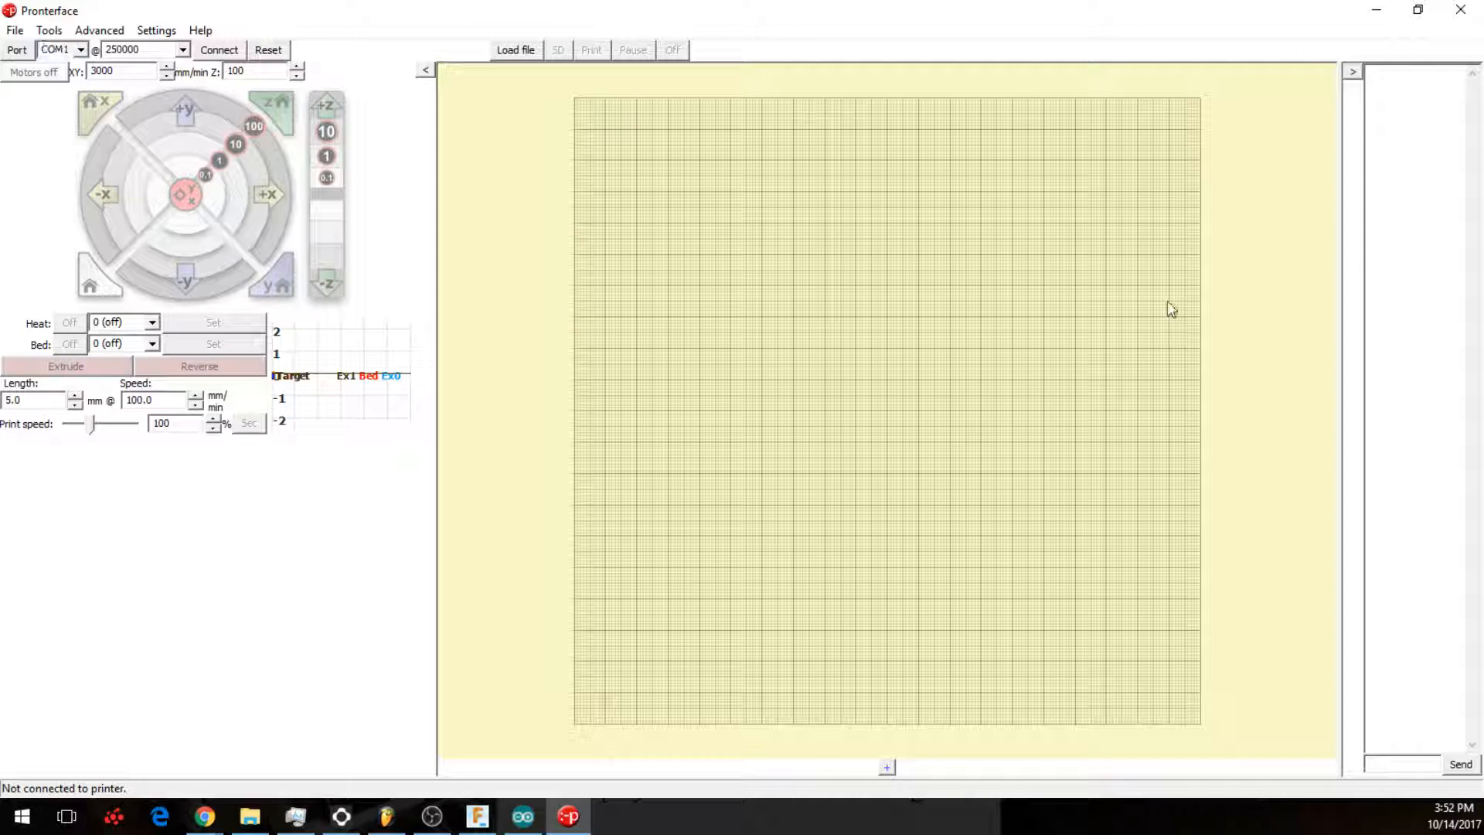
Step: Go to the working cnc stuff folder in File Explorer and highlight move downslow 3.gcode and reset slow 3.gcode
click(1376, 10)
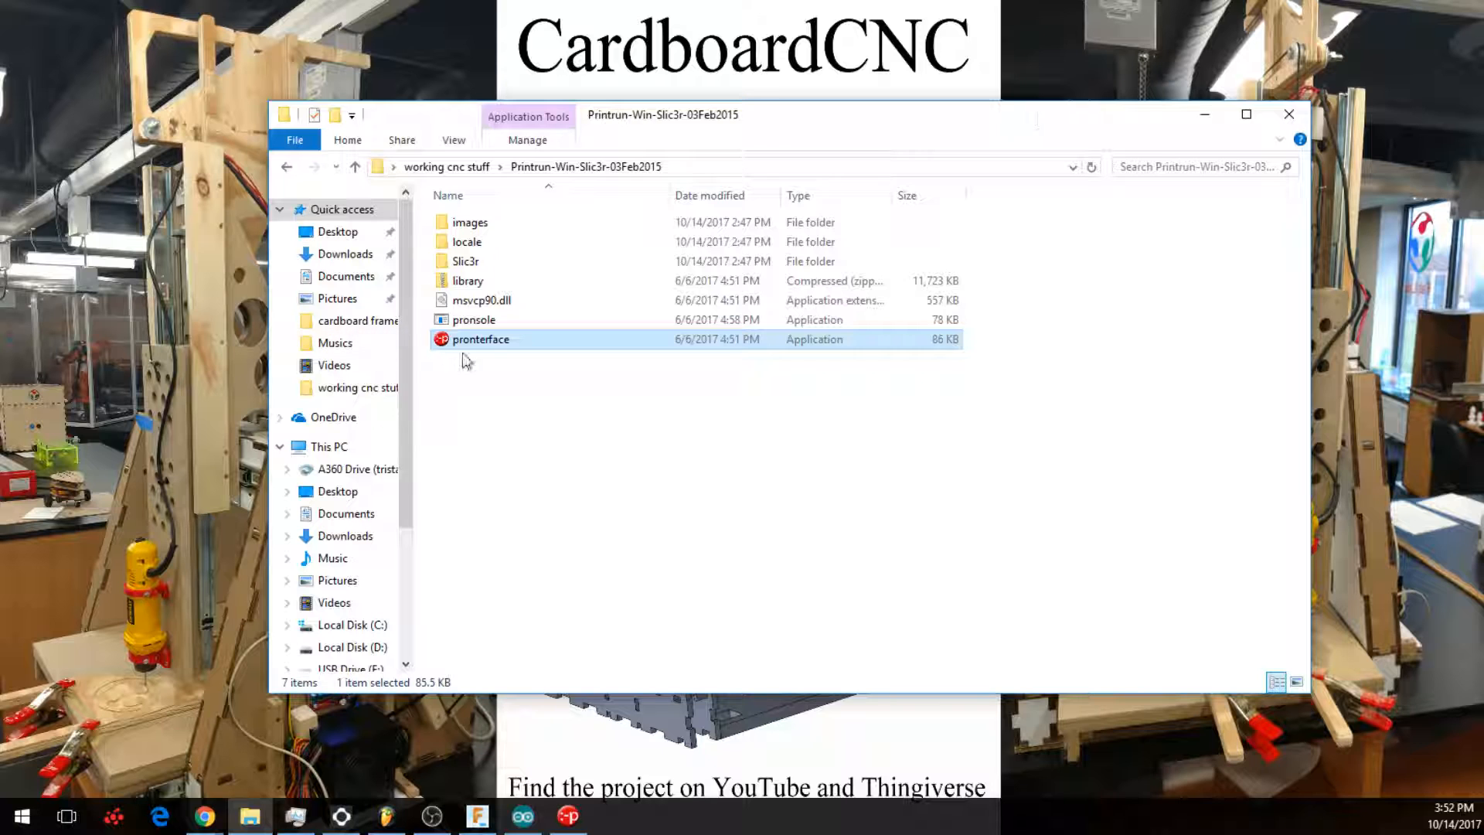
click(464, 167)
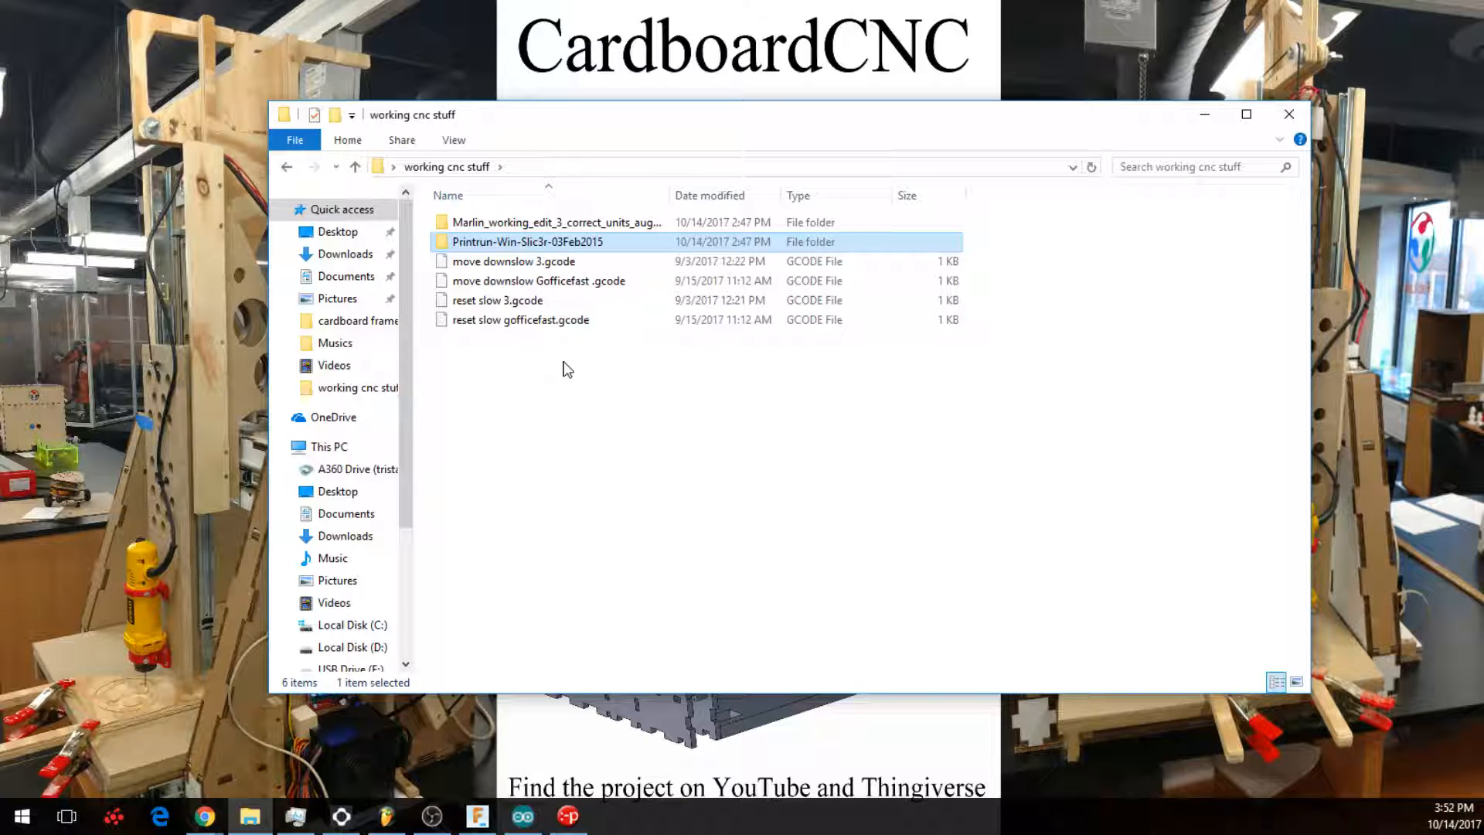
click(504, 261)
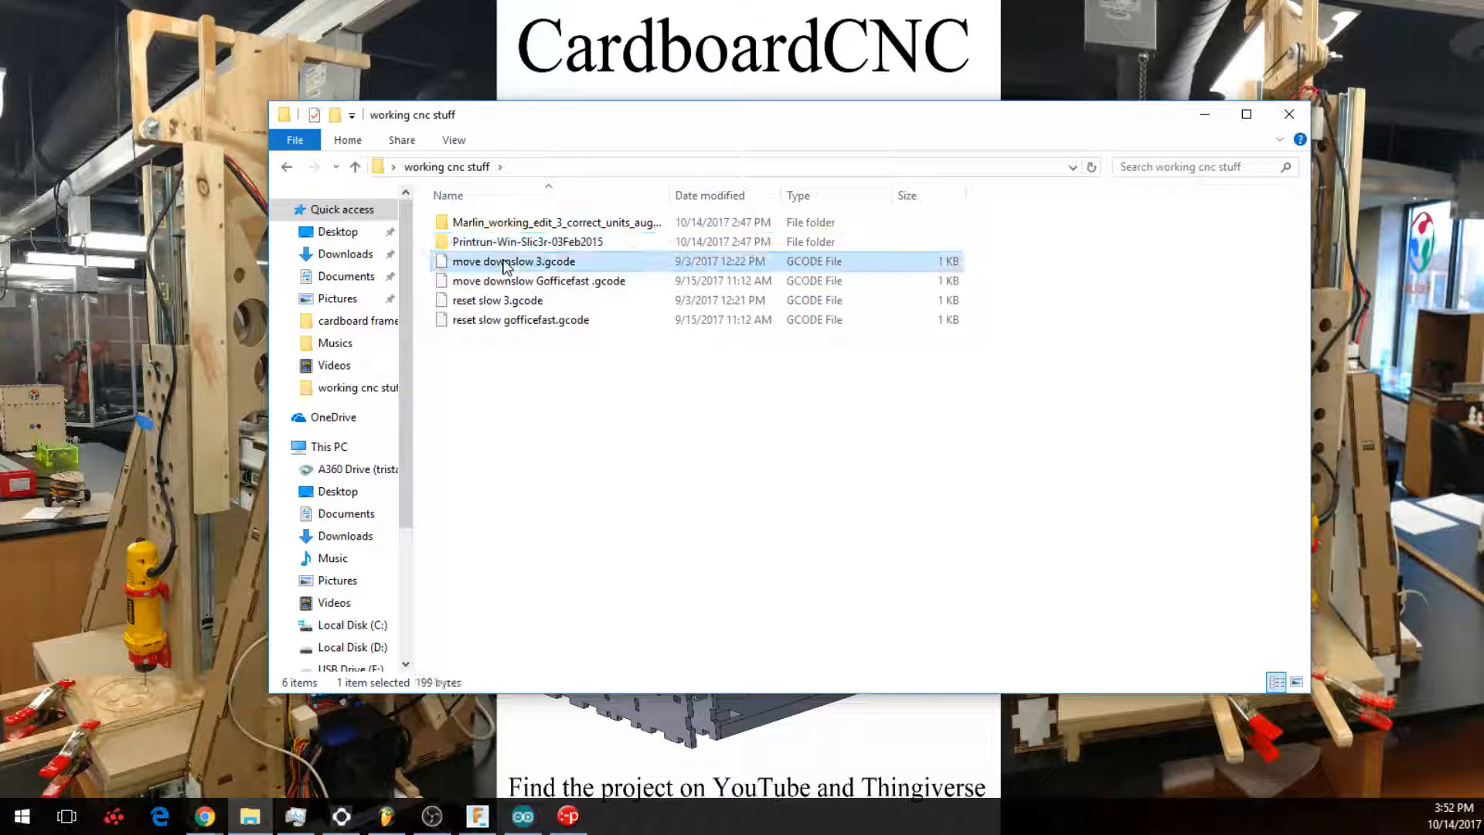
click(504, 303)
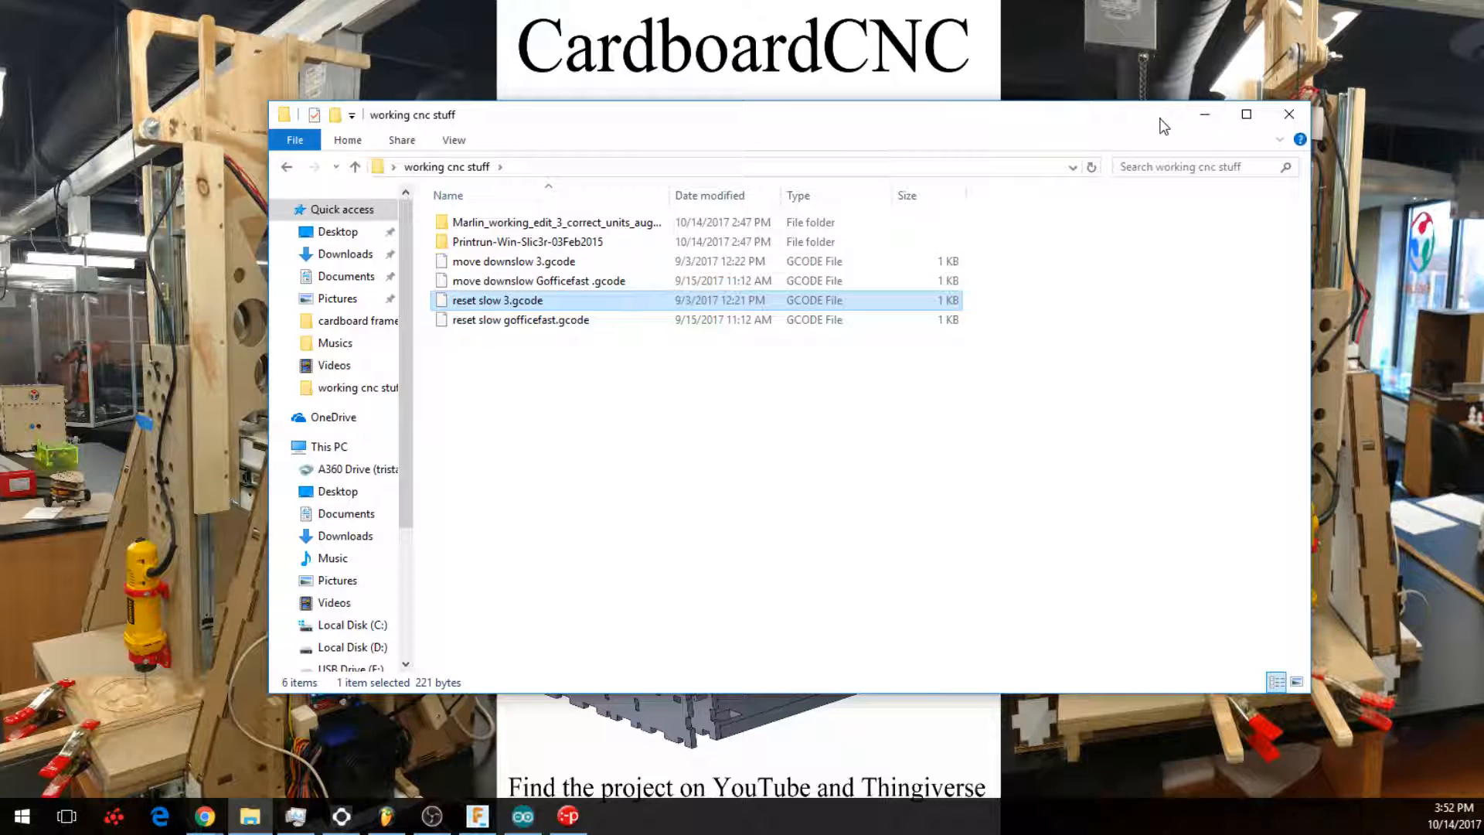
Step: Move the folder window aside to inspect the g-code file on the desktop, reposition the window and minimize it
drag(1160, 122, 1045, 275)
click(956, 205)
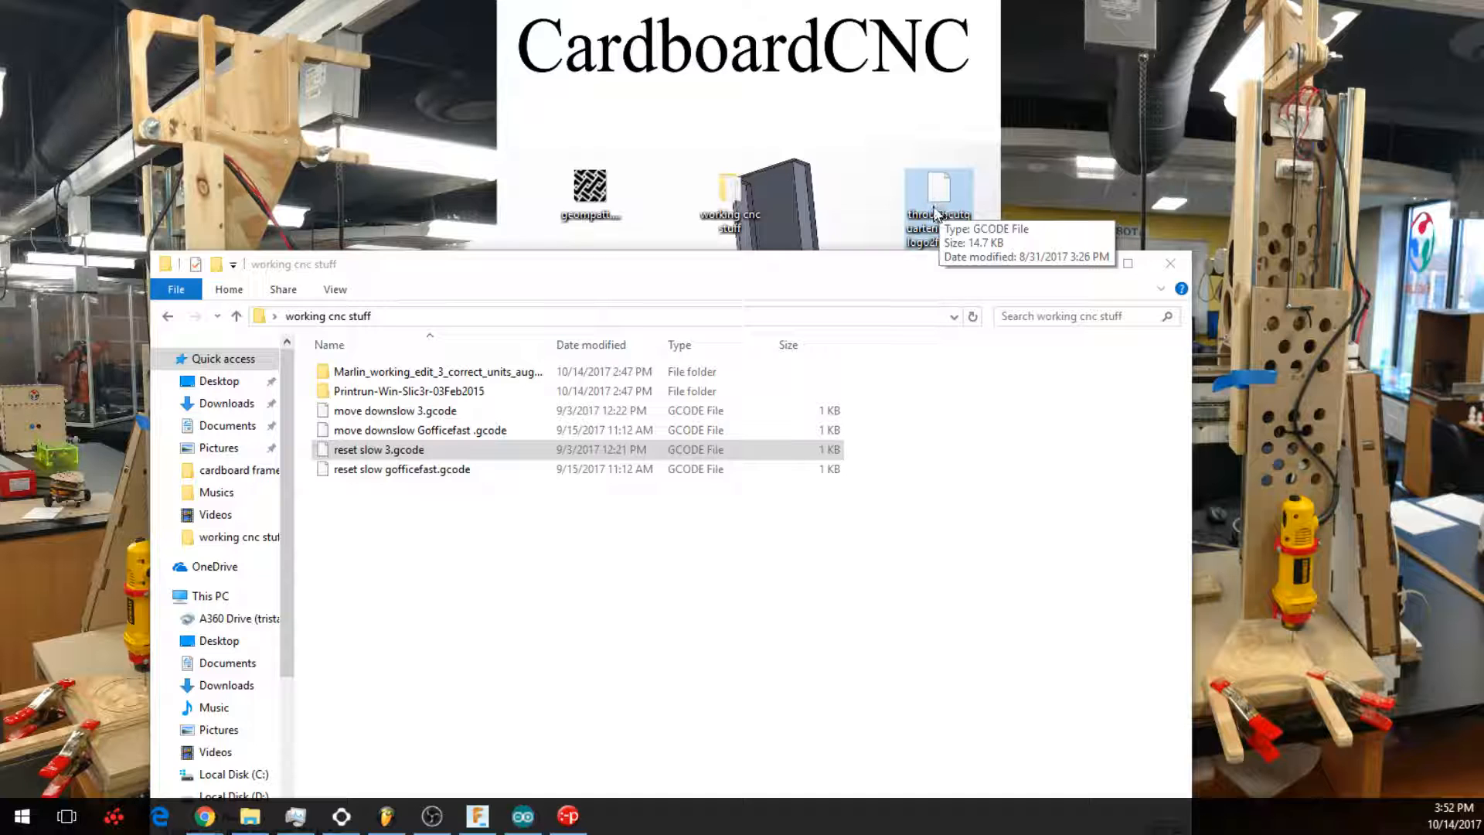
drag(667, 289, 682, 169)
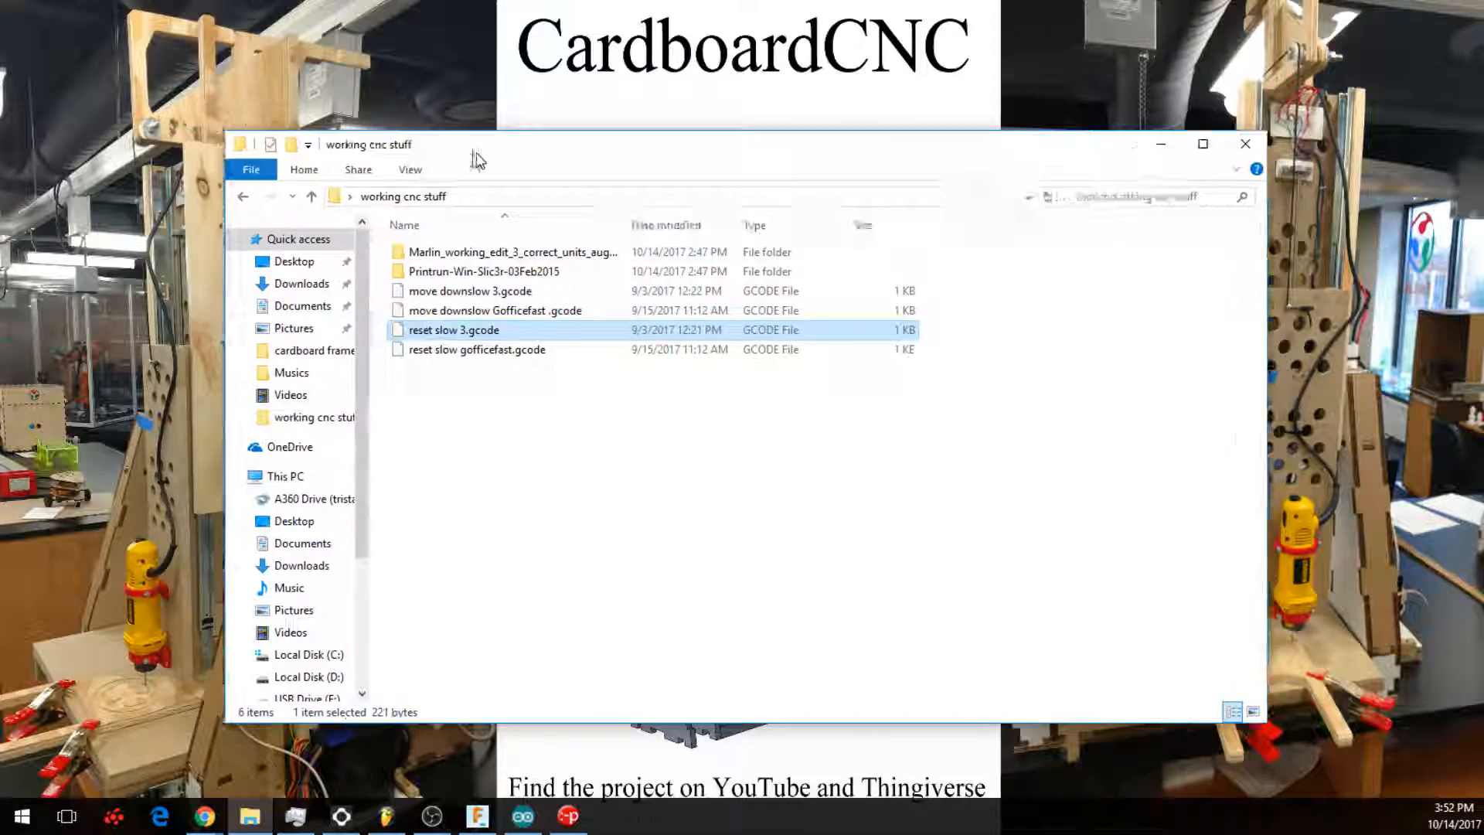
drag(477, 155, 446, 131)
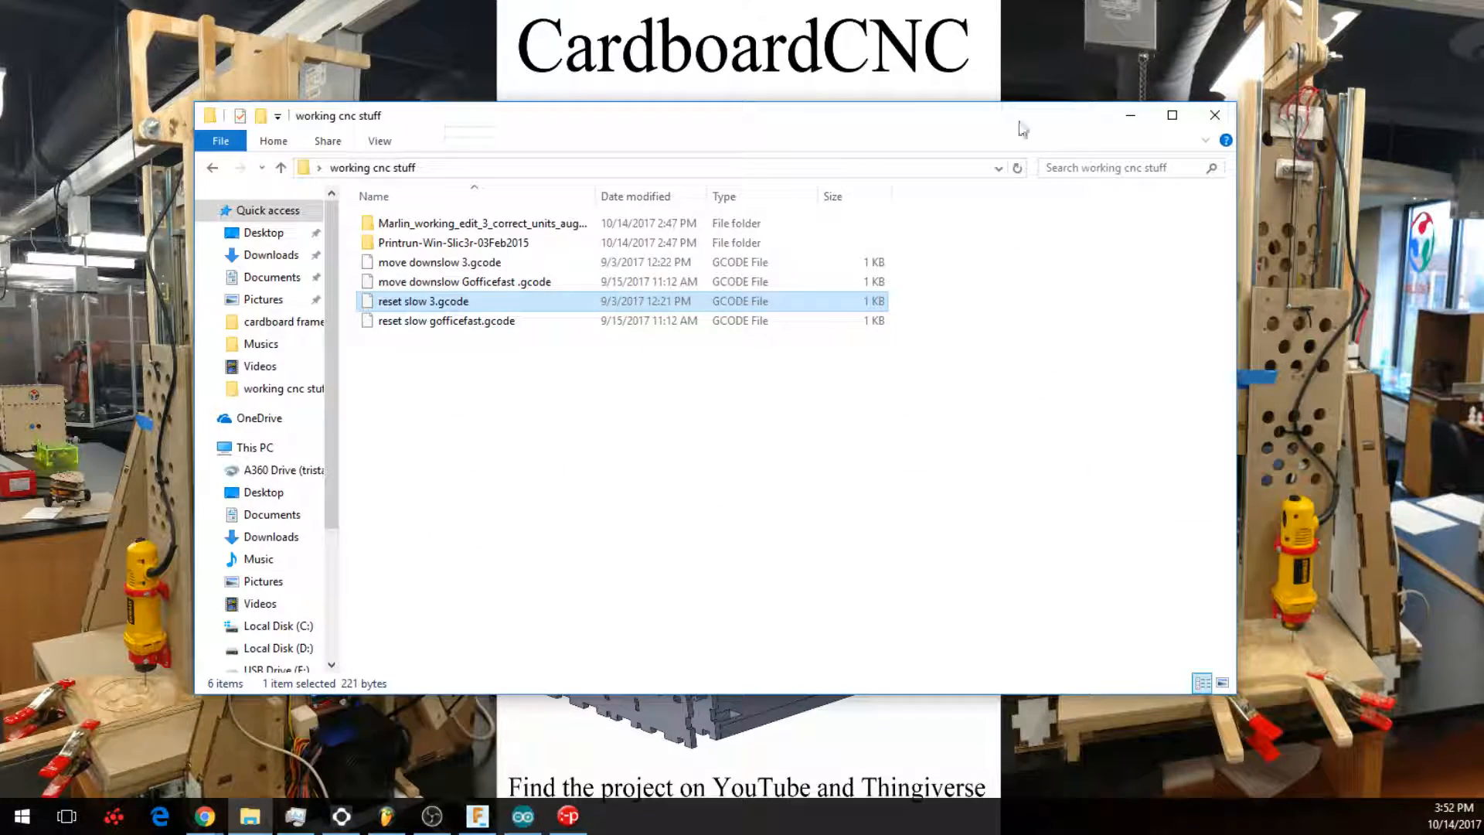
click(1130, 115)
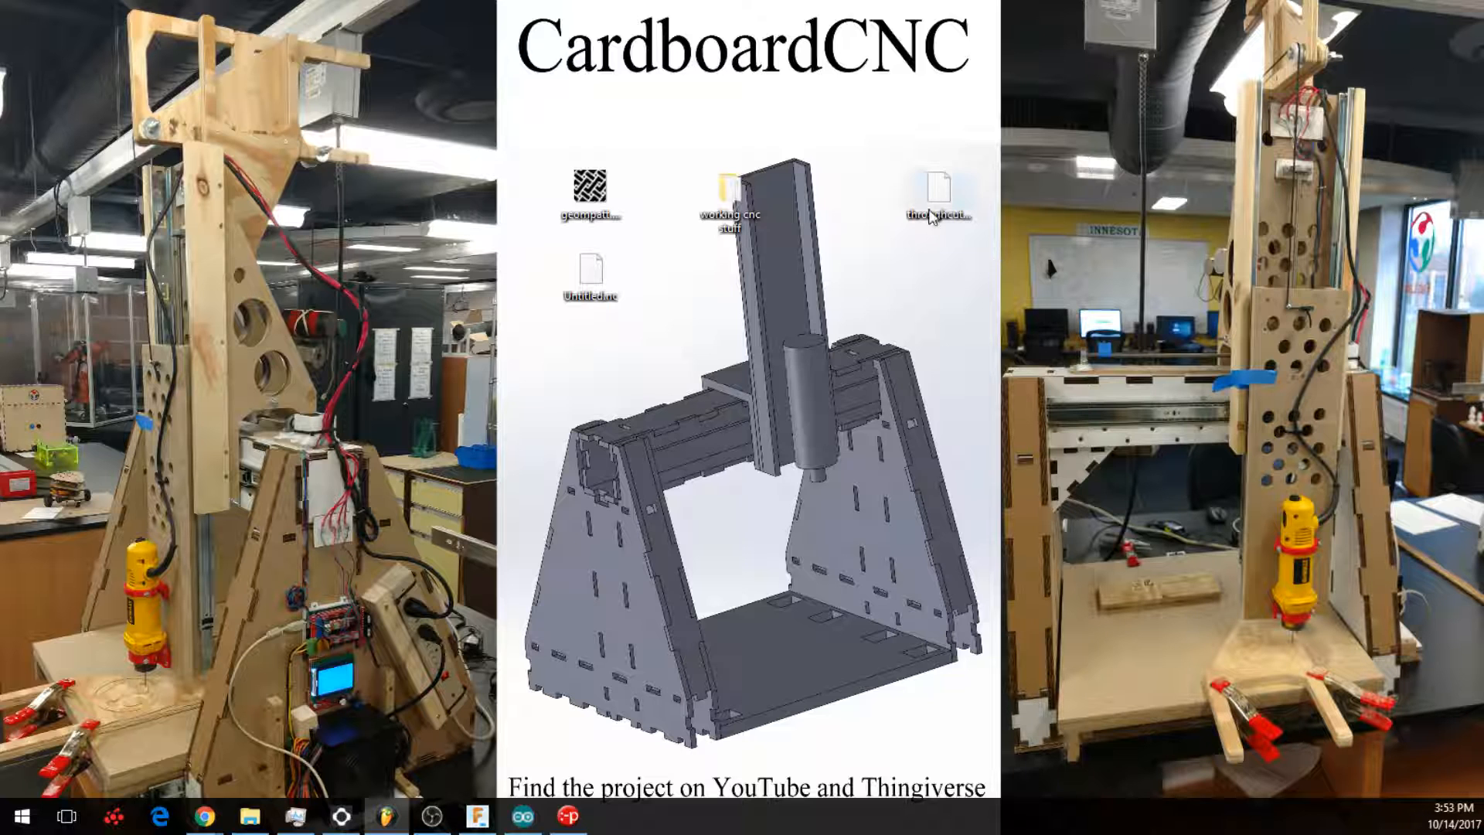
Step: Reopen the working cnc stuff folder, highlight its four g-code files and minimize the window again
double_click(713, 212)
click(433, 302)
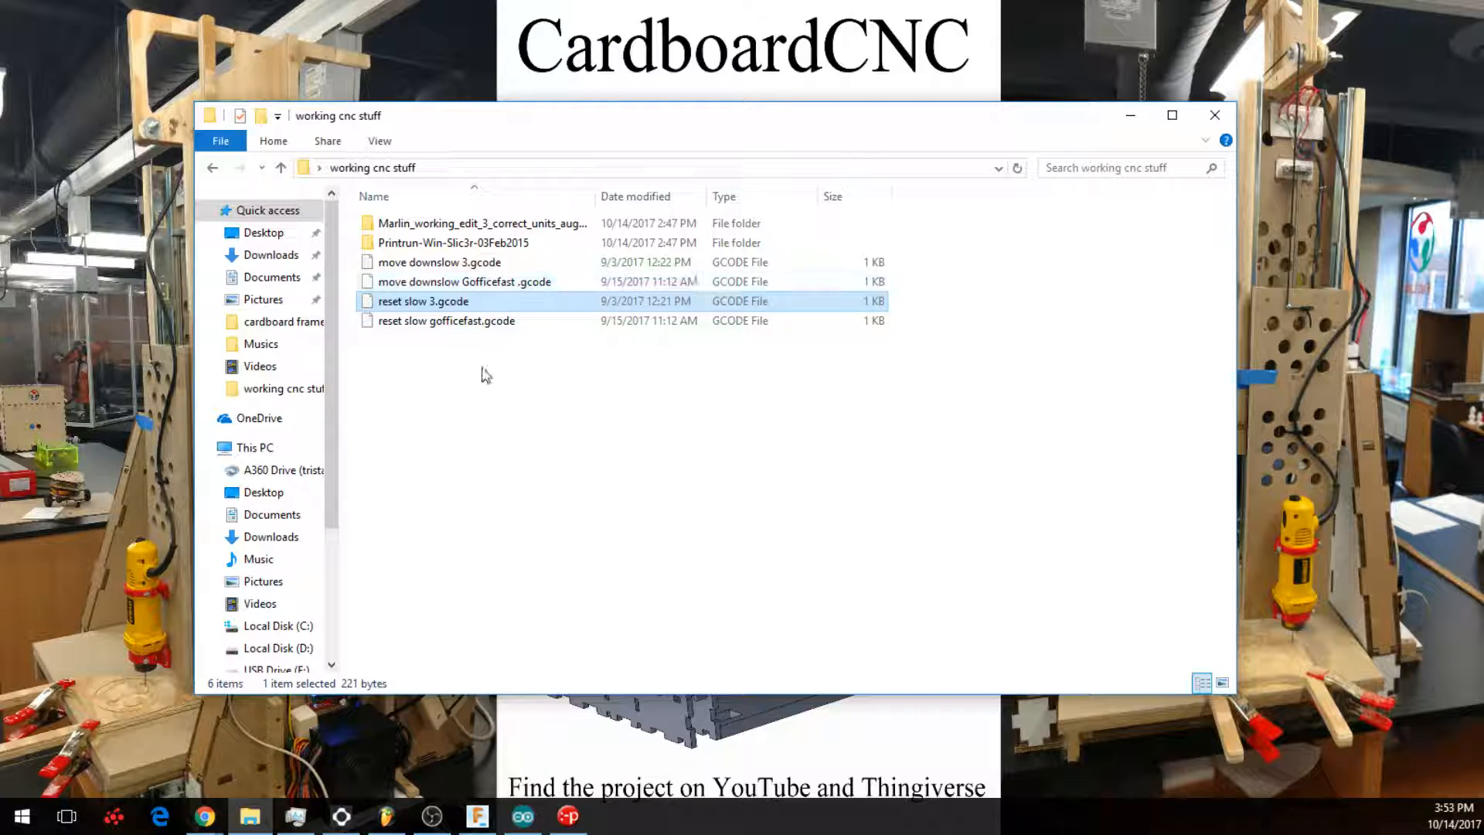
drag(473, 361, 463, 272)
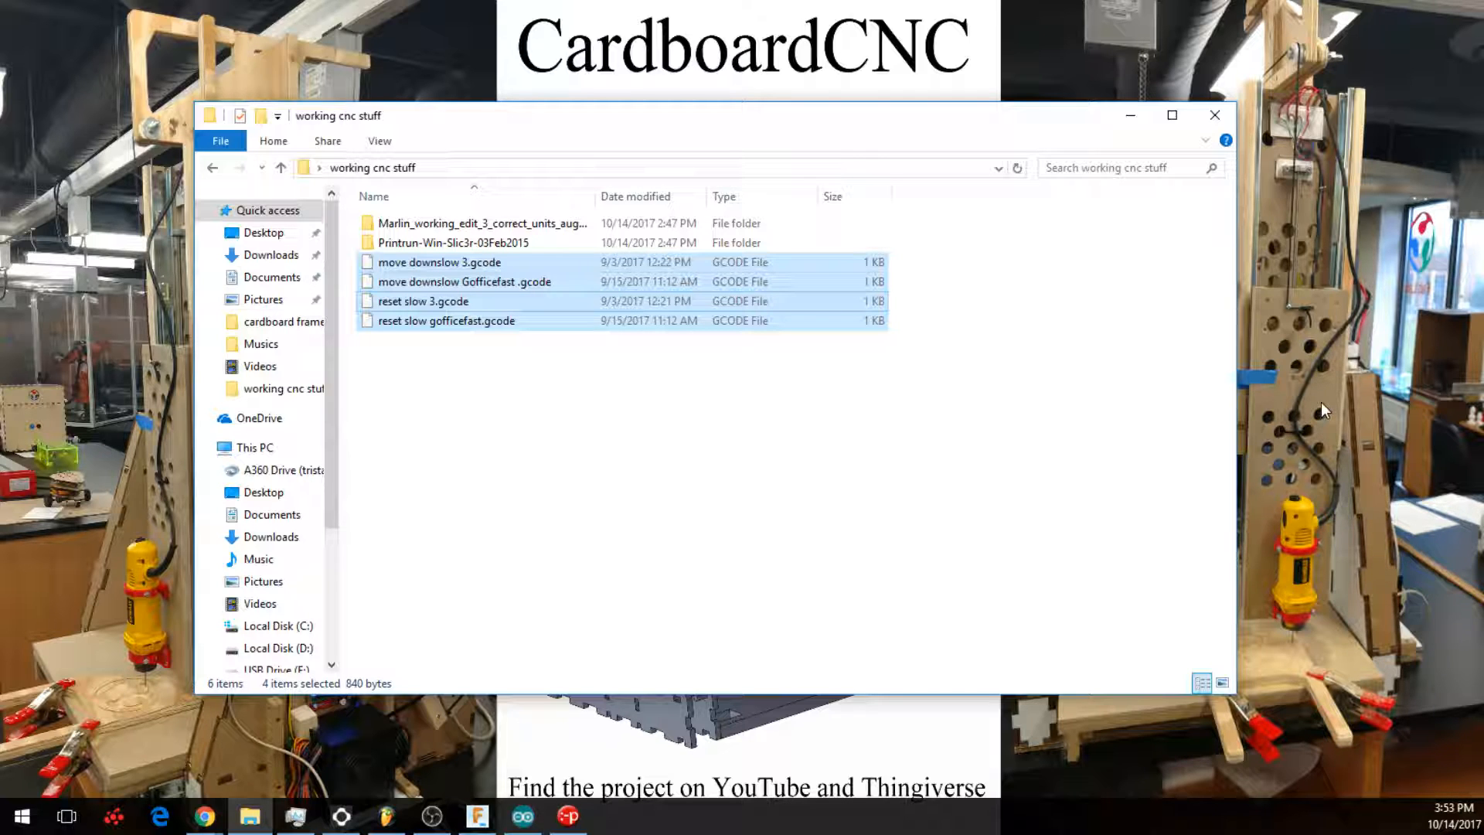
click(777, 418)
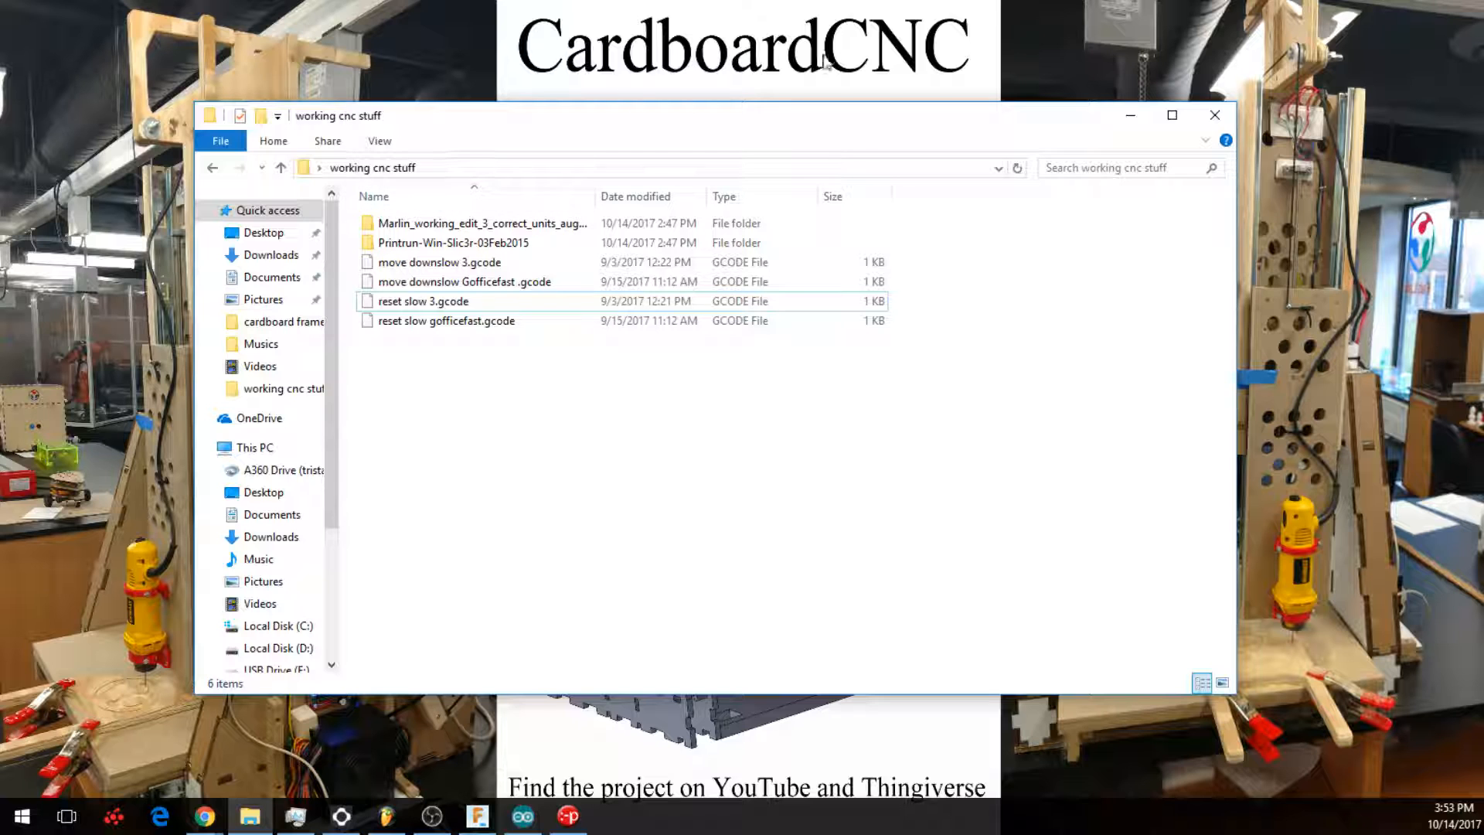
click(1122, 117)
Step: Check the file type of throughcutquarterinchfablogo2faster.gcode on the desktop in its properties
click(938, 194)
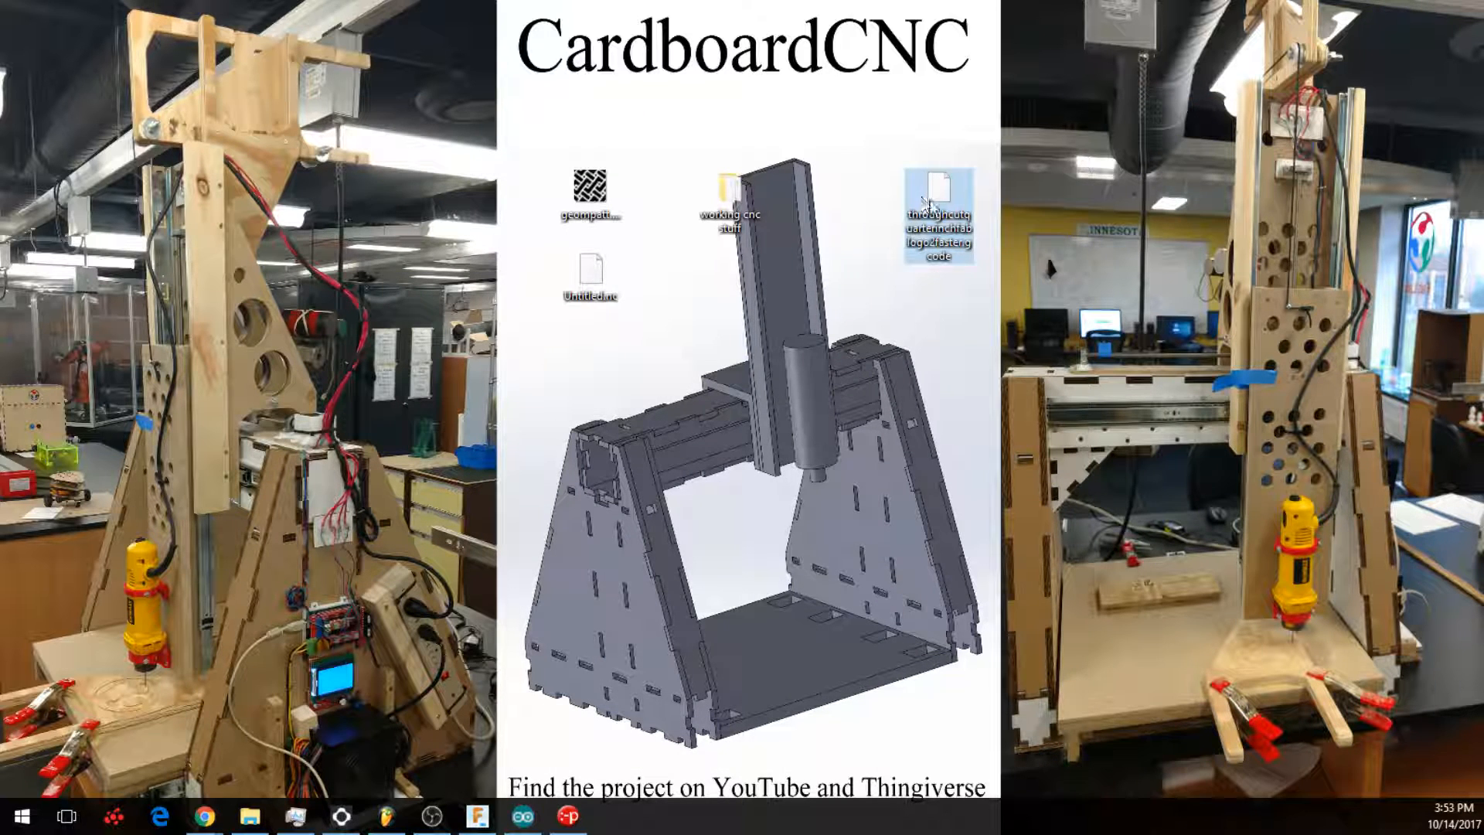
click(596, 282)
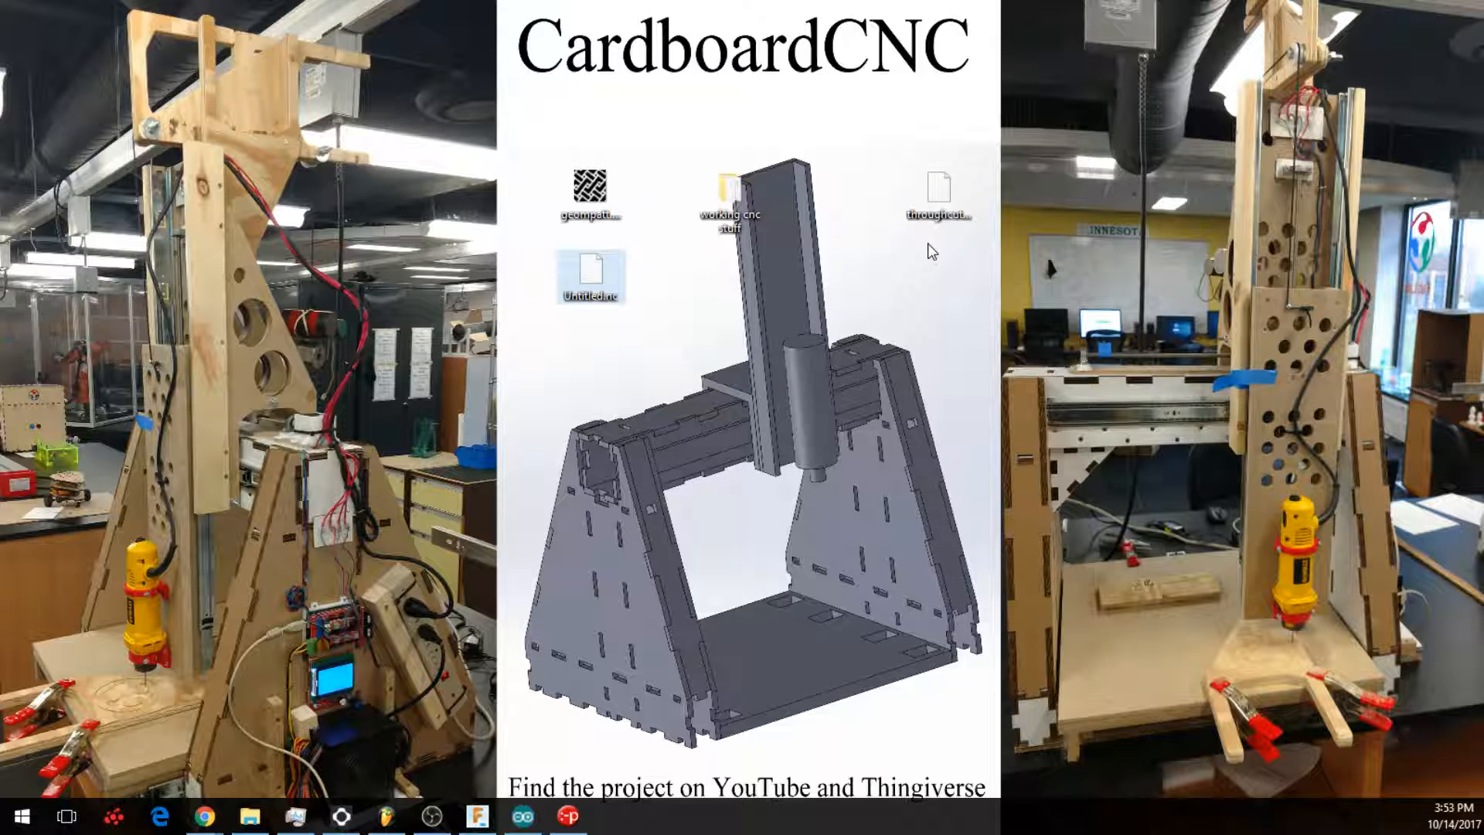
right_click(938, 204)
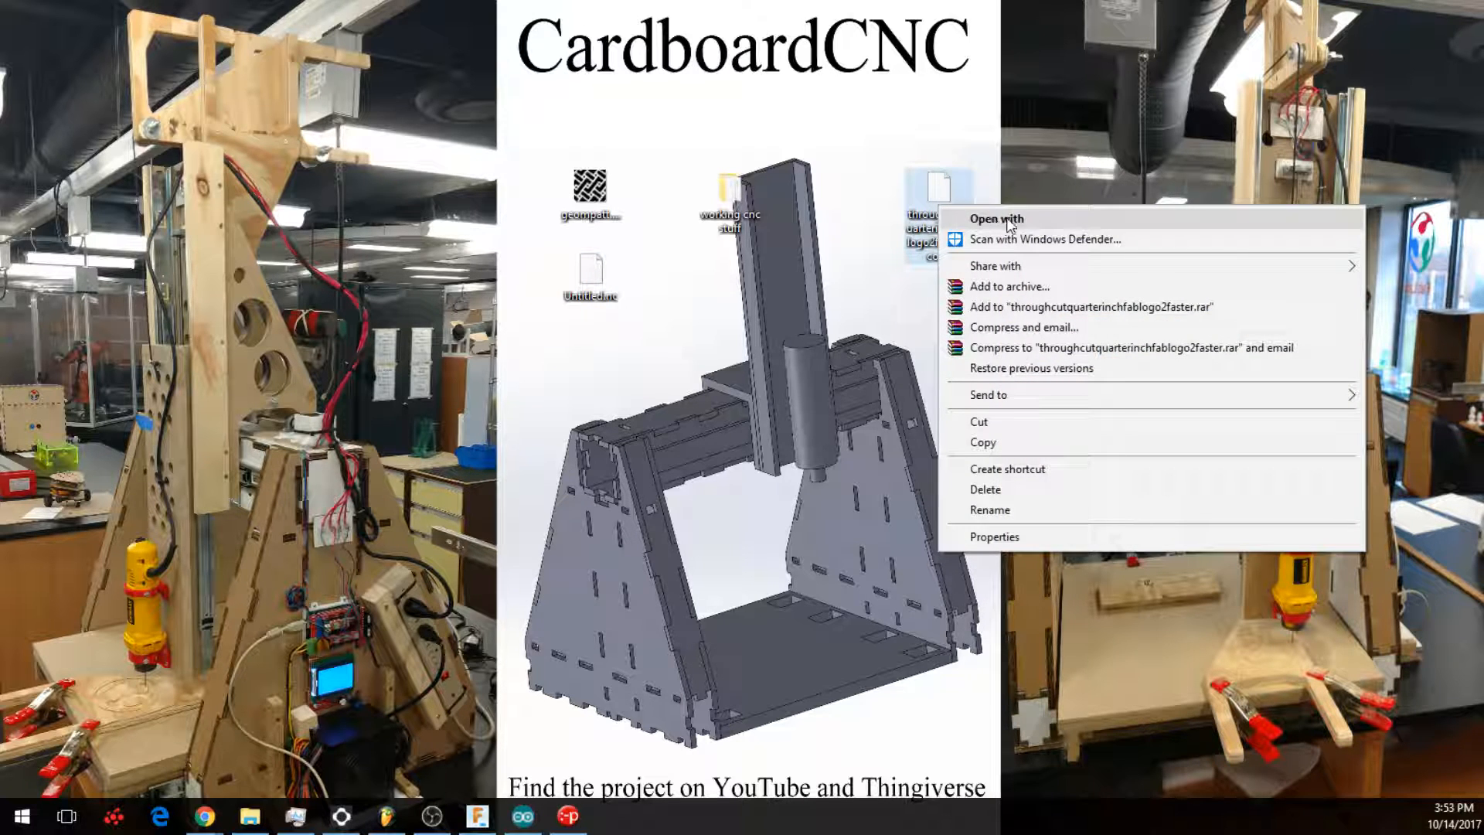
click(1041, 166)
key(F2)
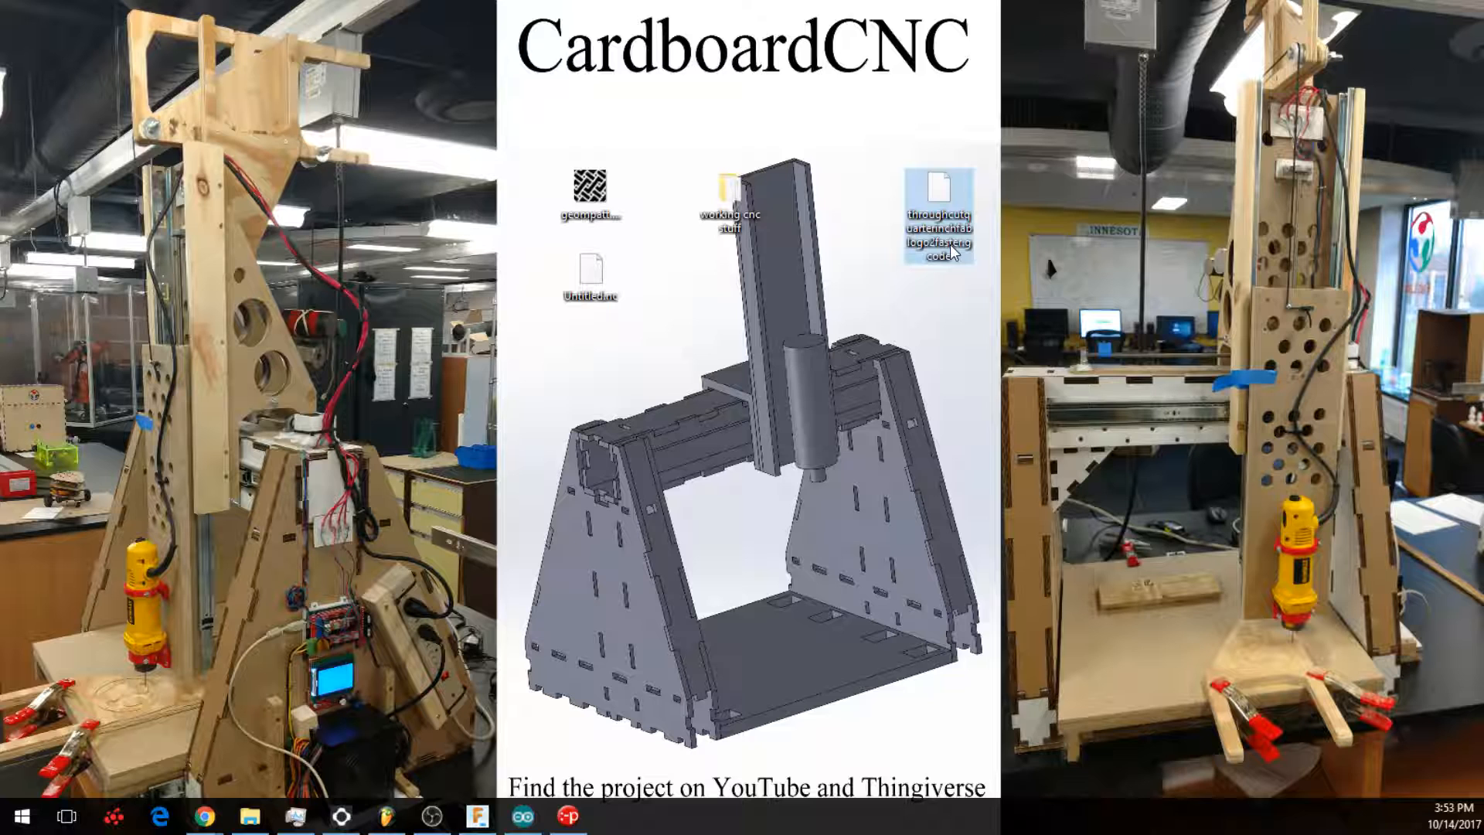
right_click(931, 210)
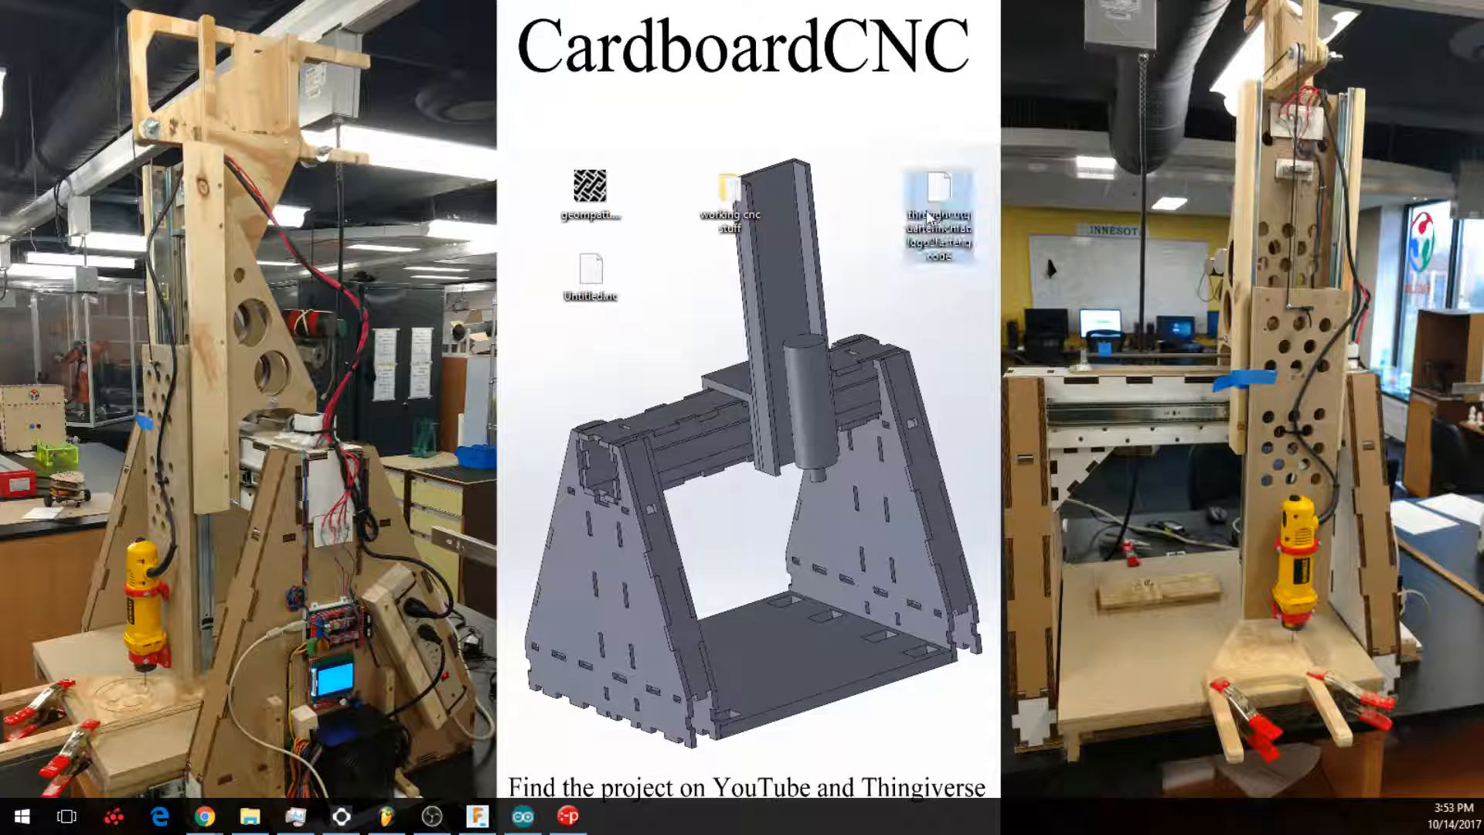
click(982, 541)
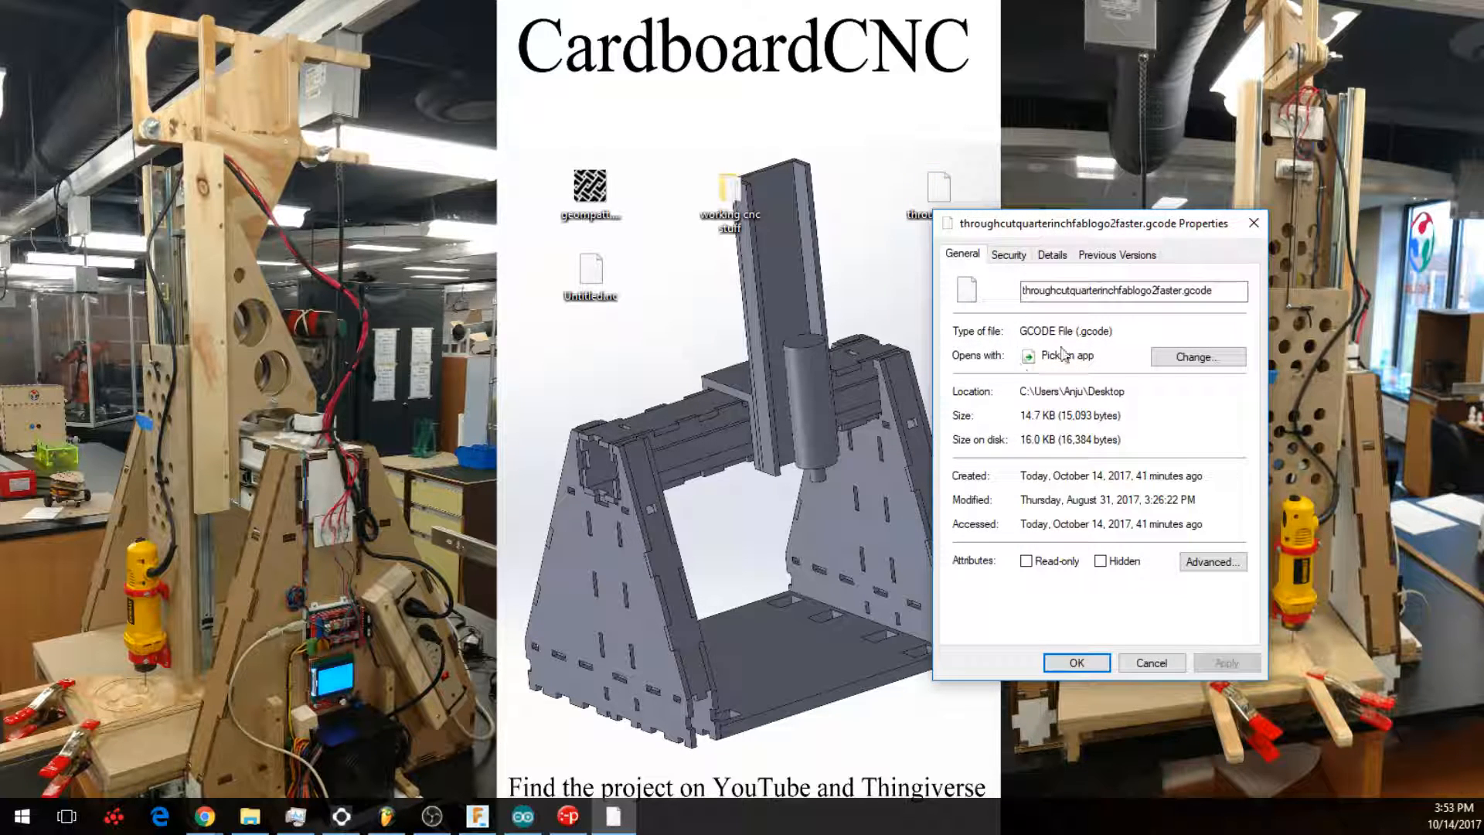
drag(1022, 331, 1113, 331)
click(1253, 222)
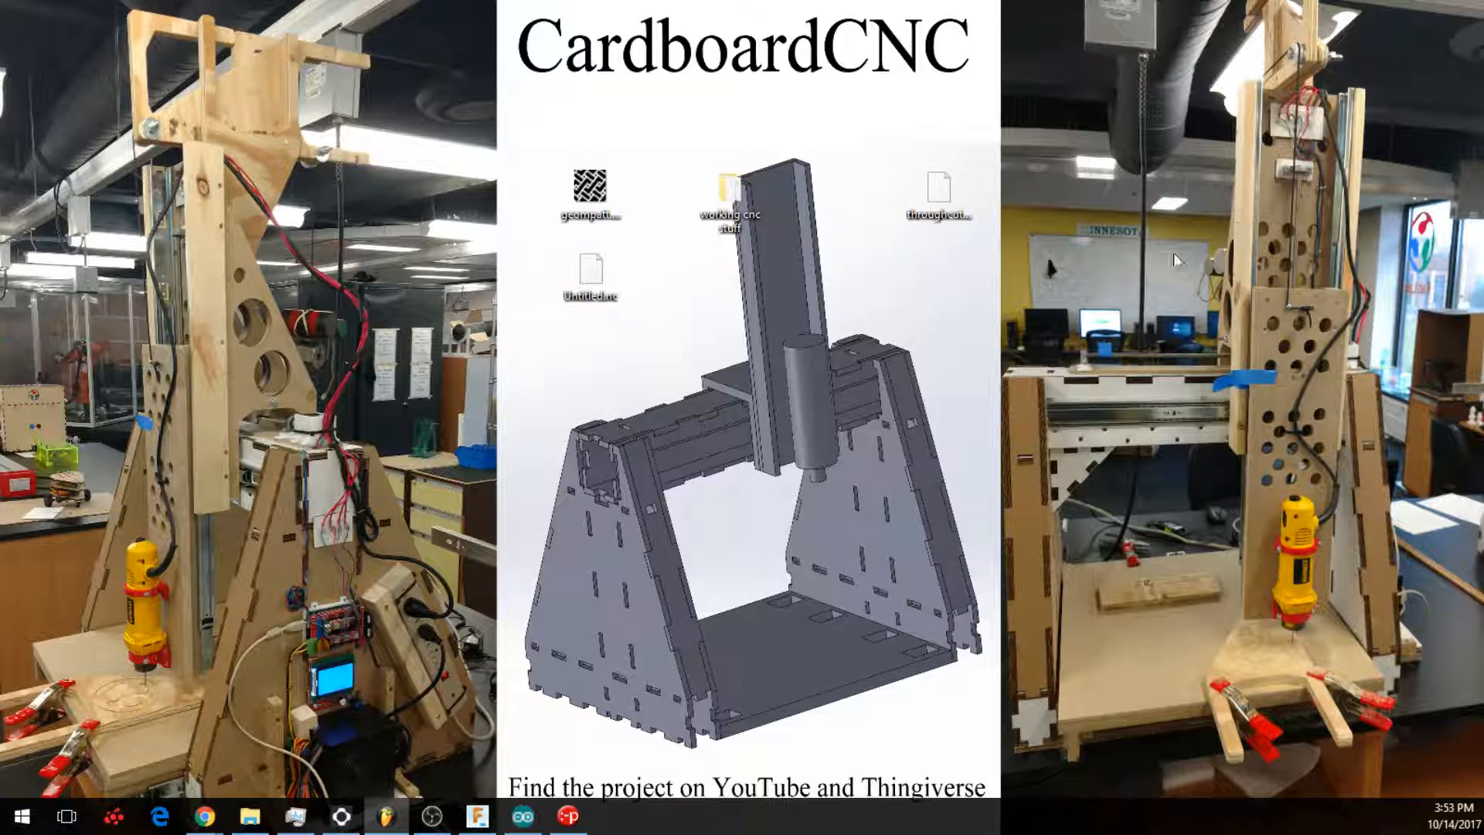
Step: Open throughcutquarterinchfablogo2faster.gcode in WordPad without making WordPad the default app for .gcode files
click(939, 191)
right_click(942, 190)
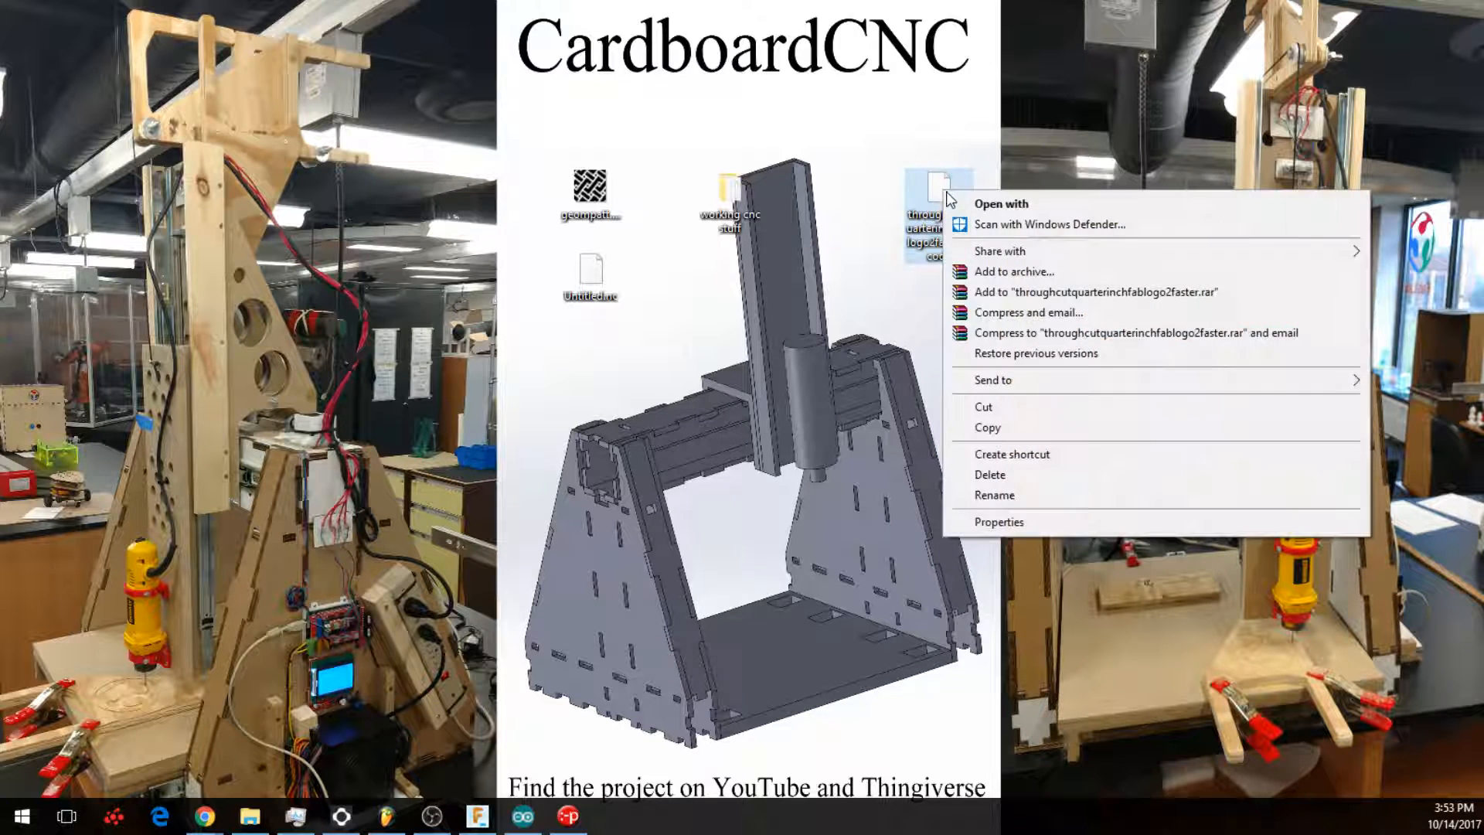
click(968, 199)
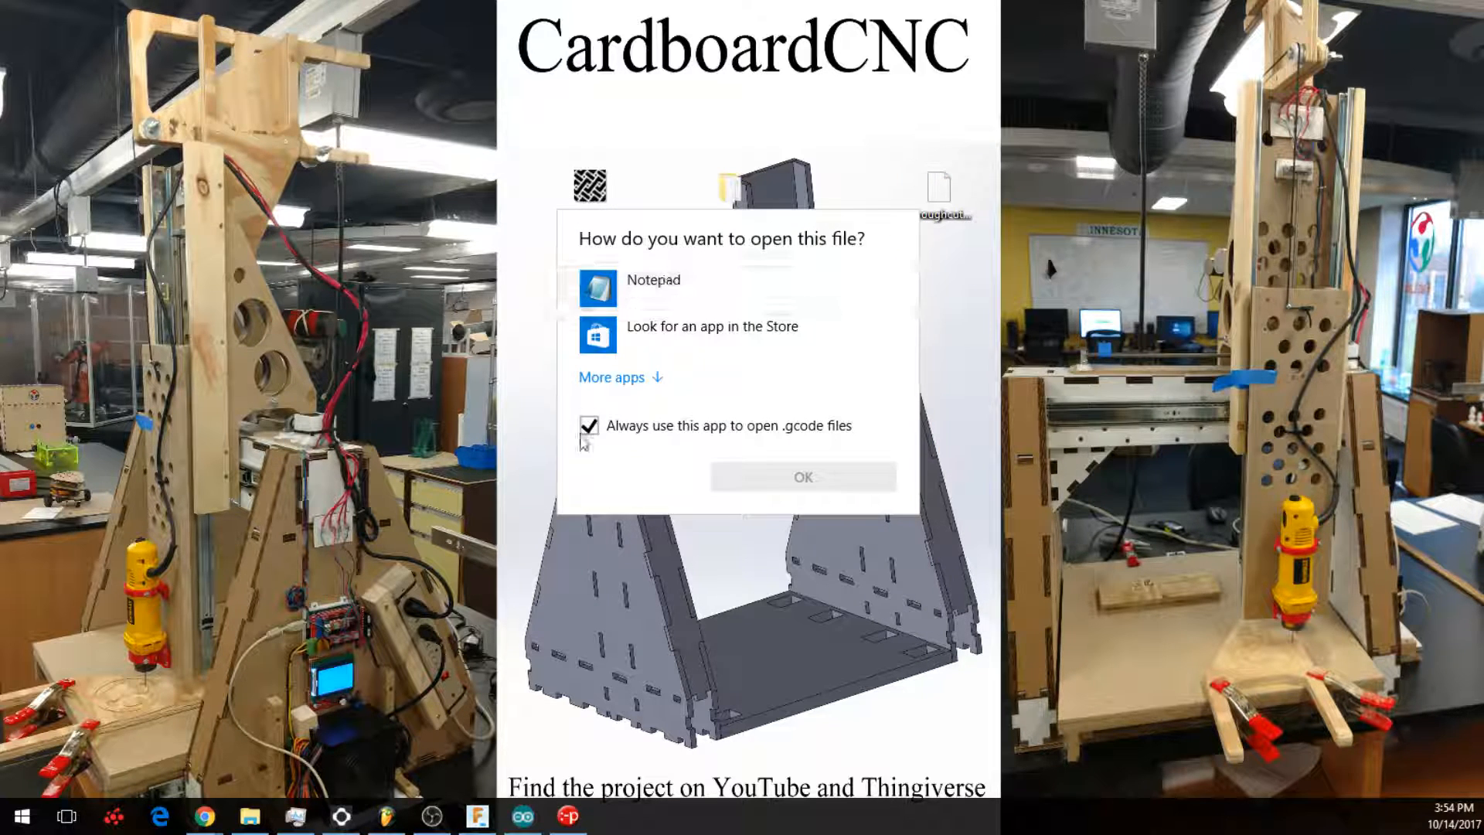
click(588, 427)
click(626, 379)
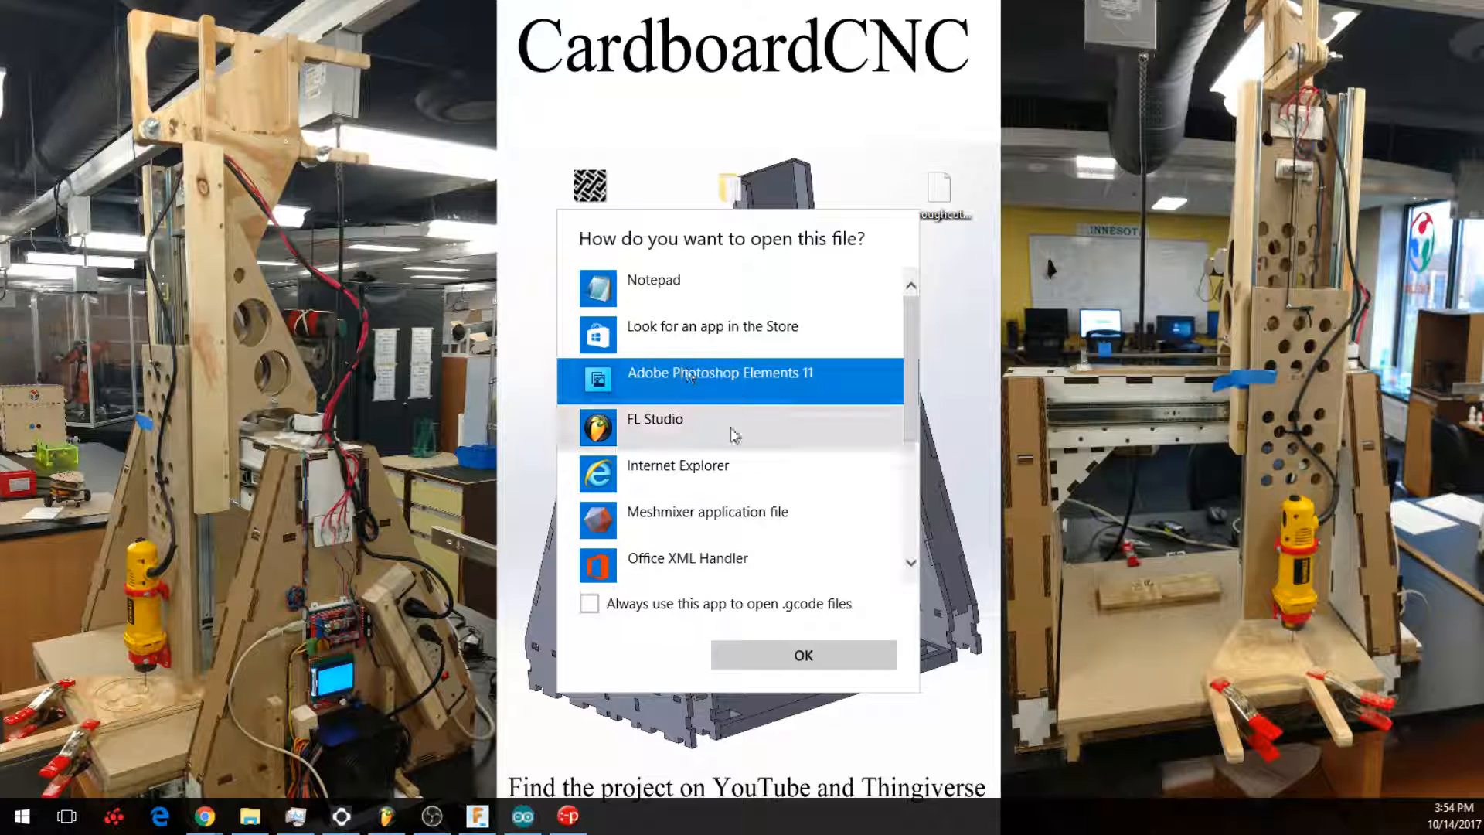
scroll(715, 518, down, 2)
scroll(715, 518, down, 2)
click(695, 513)
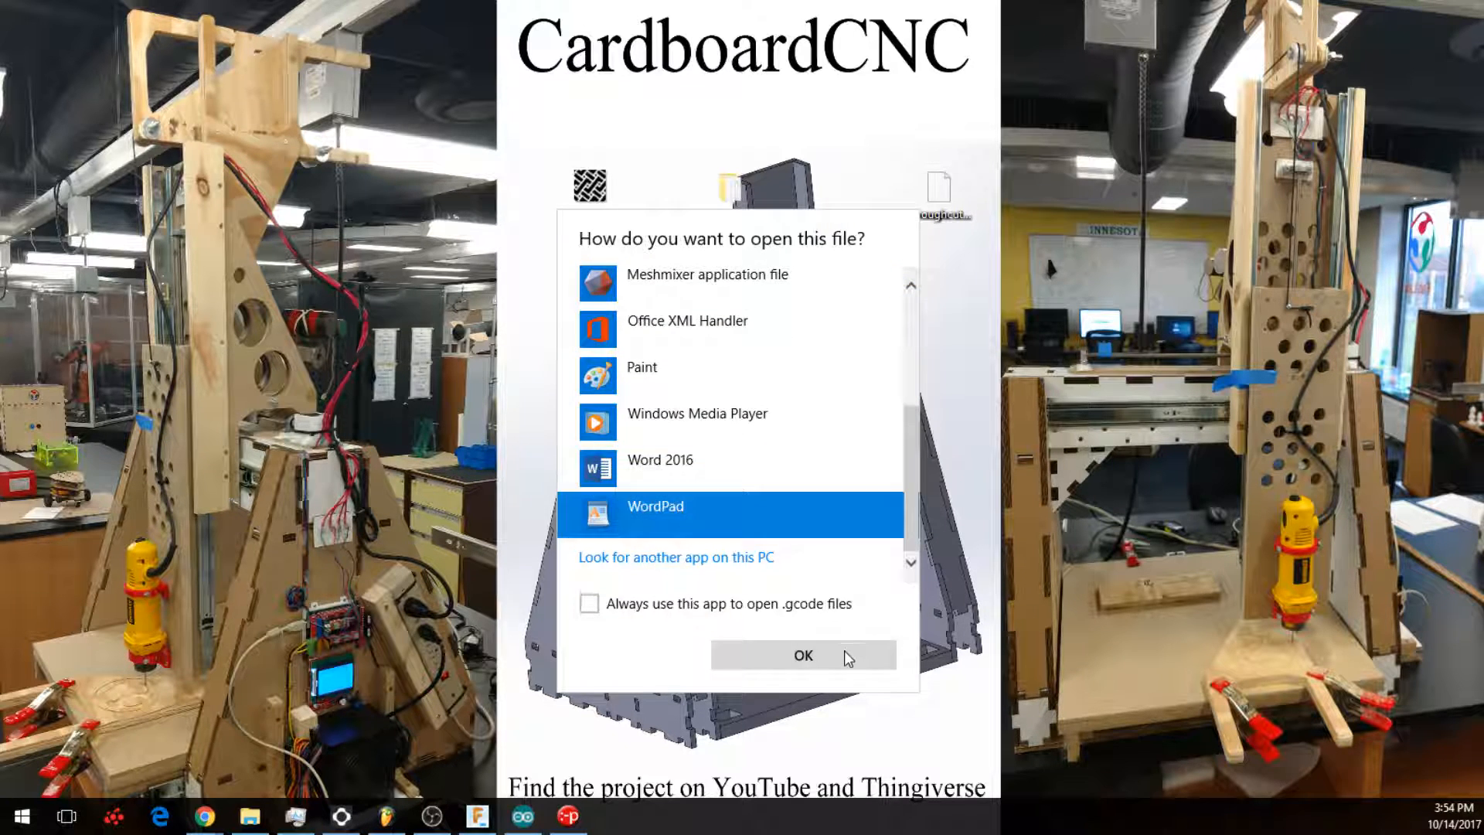
click(845, 653)
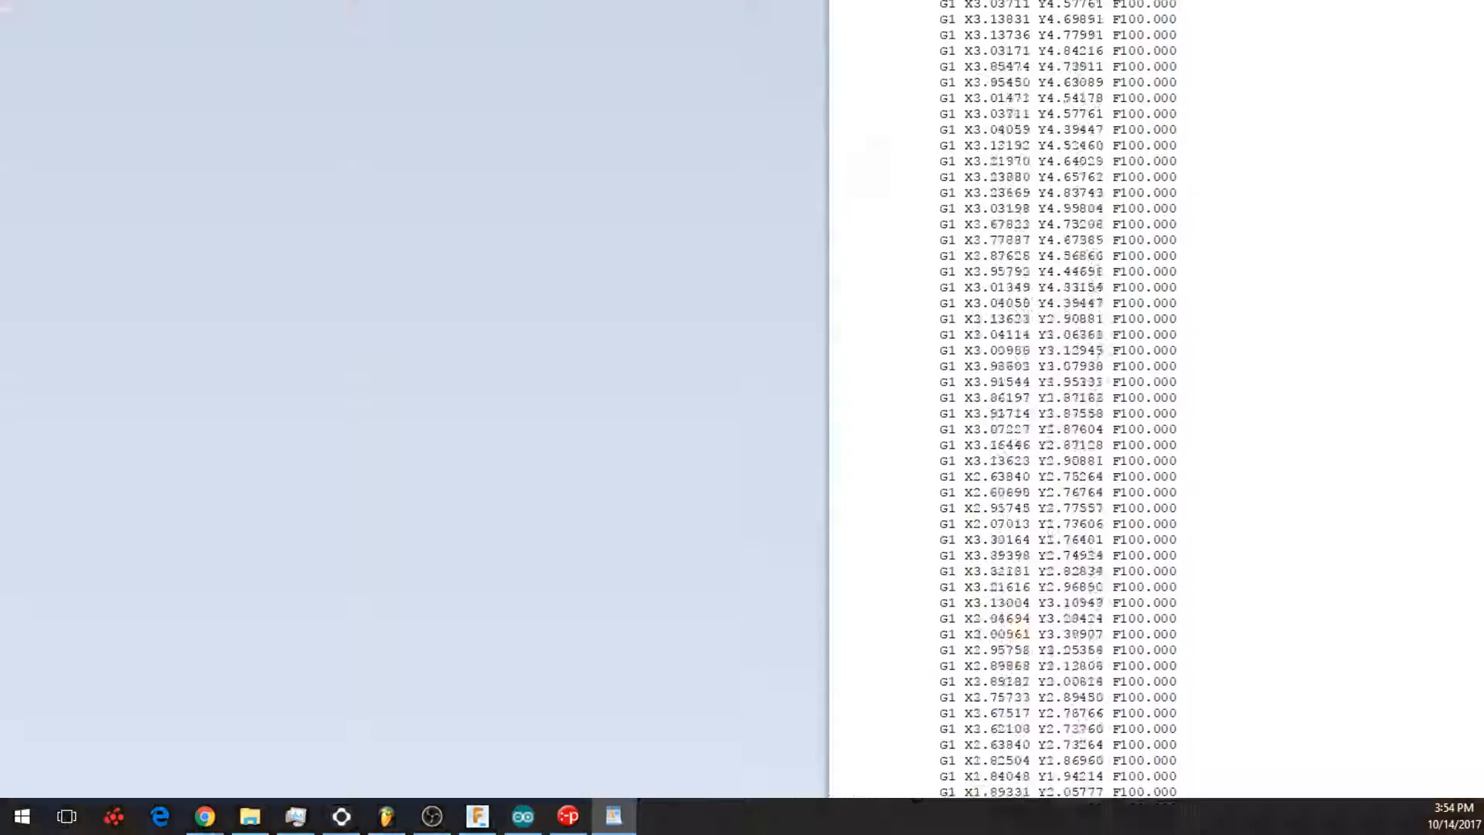
drag(682, 0, 572, 1)
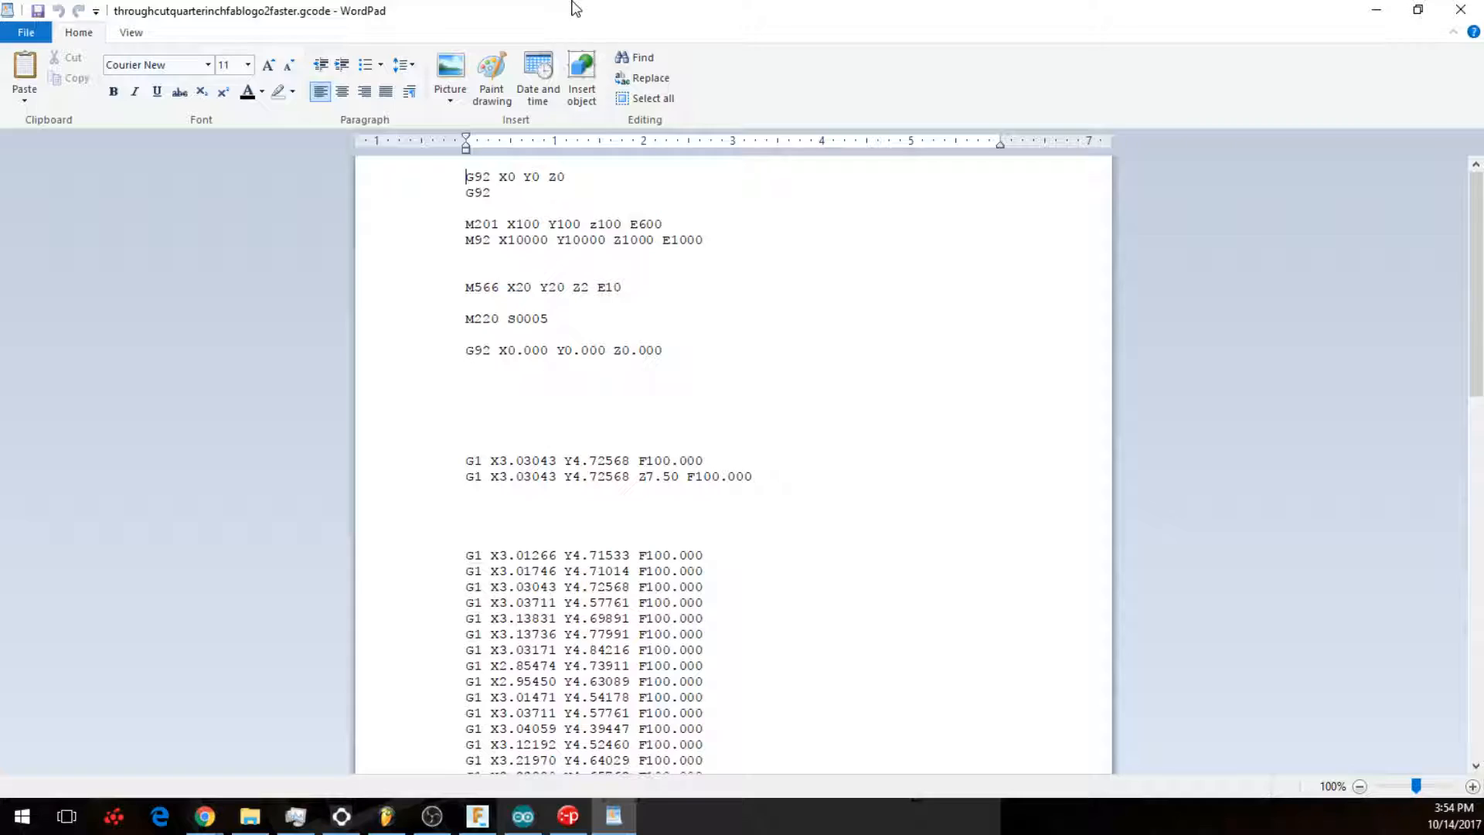
Step: Review the start of the g-code file and highlight its setup block from the first G92 line through the Z7.50 move
scroll(603, 254, down, 3)
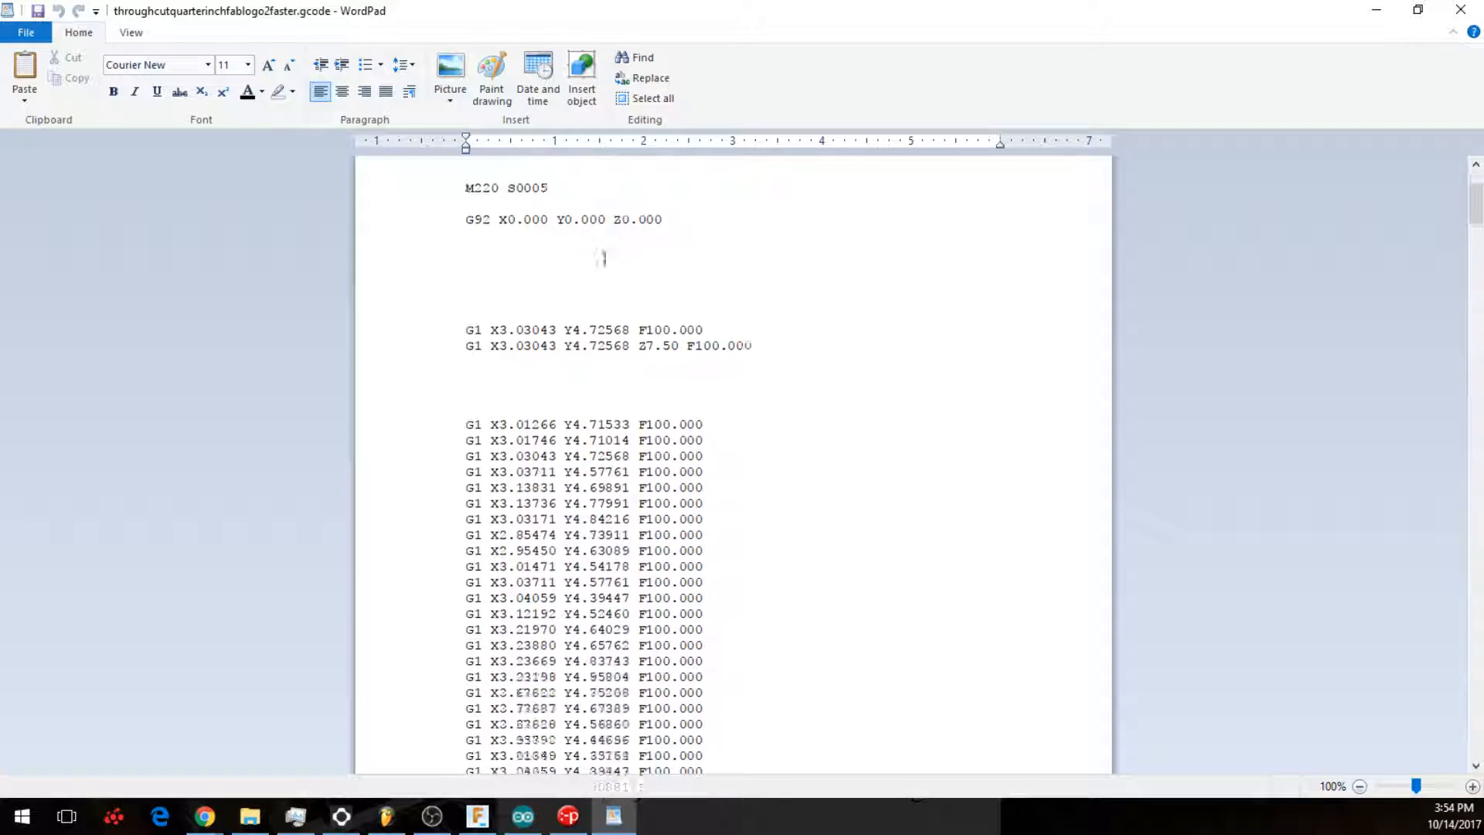
scroll(603, 255, up, 3)
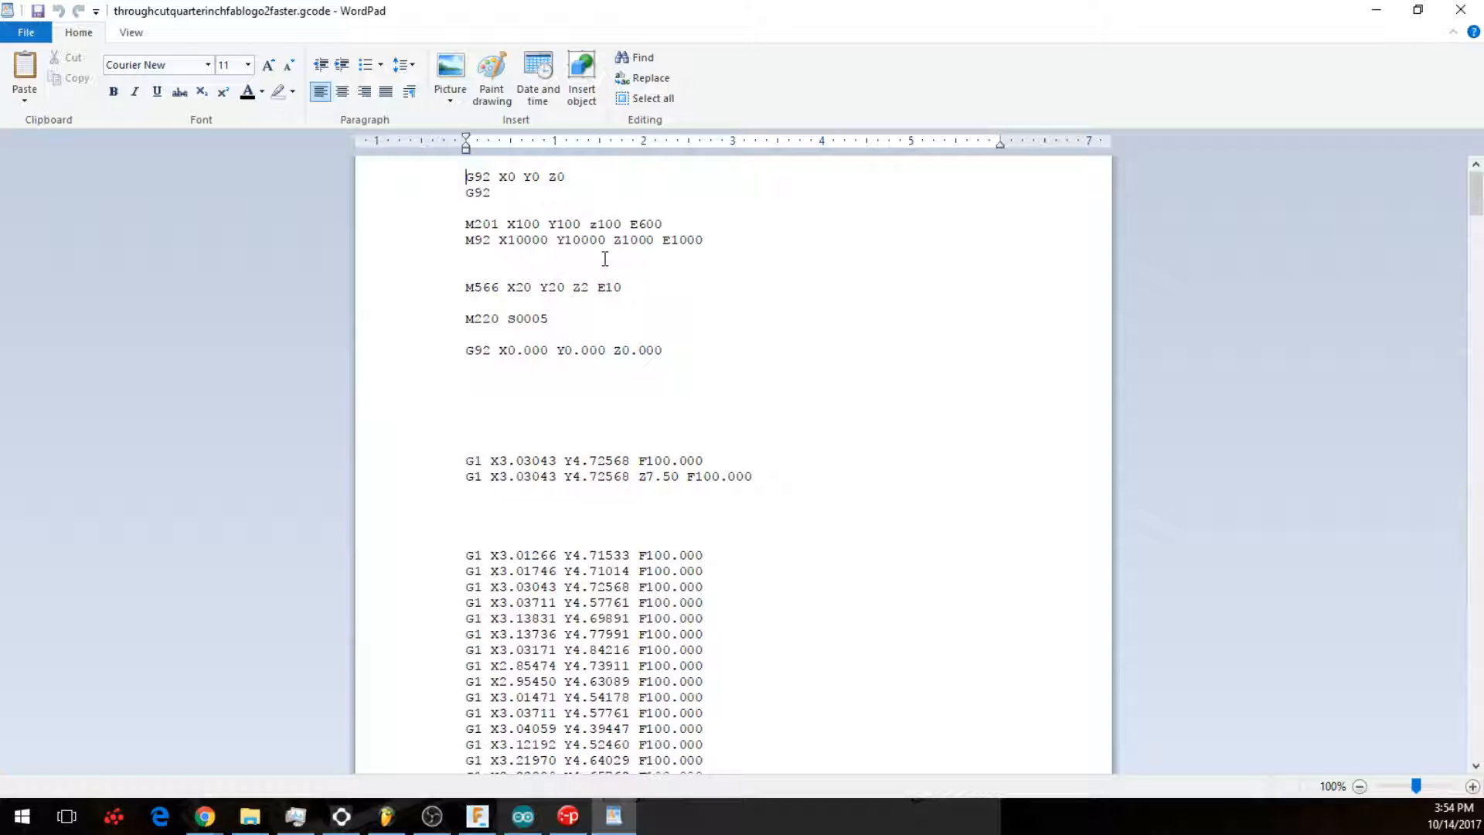
drag(762, 477, 463, 172)
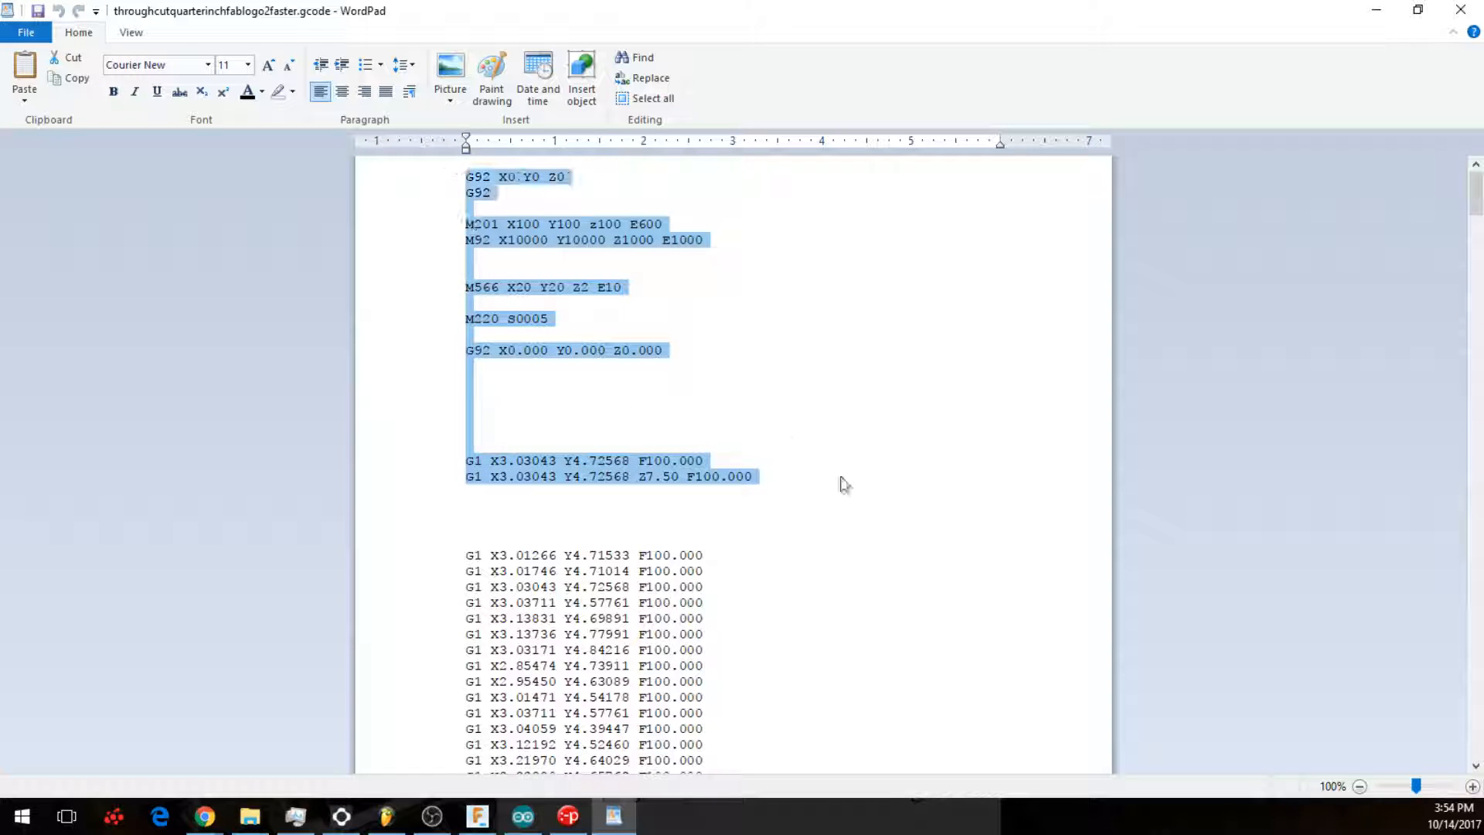
Step: Go to the end of the g-code file, highlight the closing commands from G20 onward, and clear the selection
scroll(844, 485, down, 10)
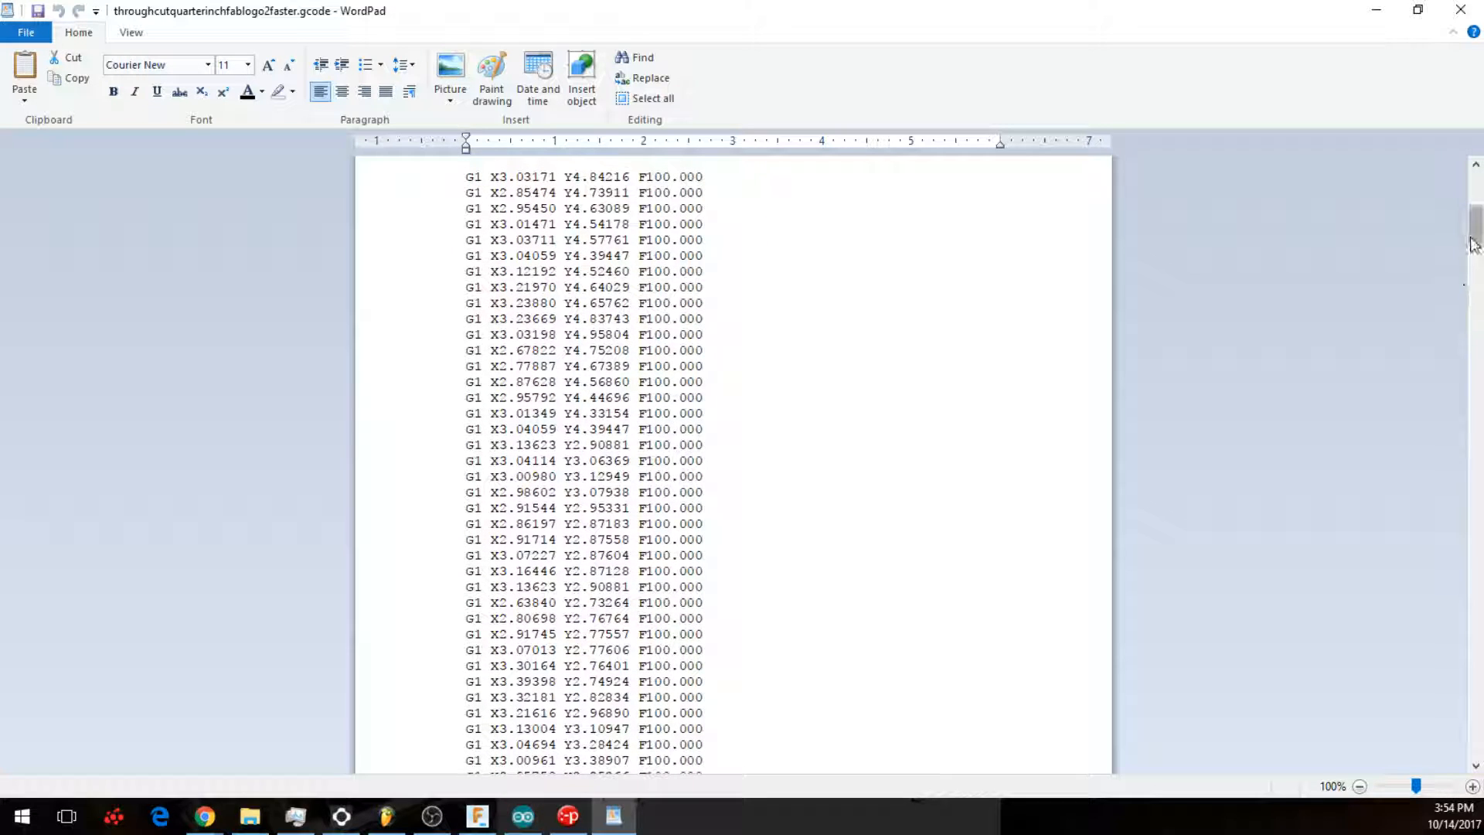
drag(1472, 242, 1473, 761)
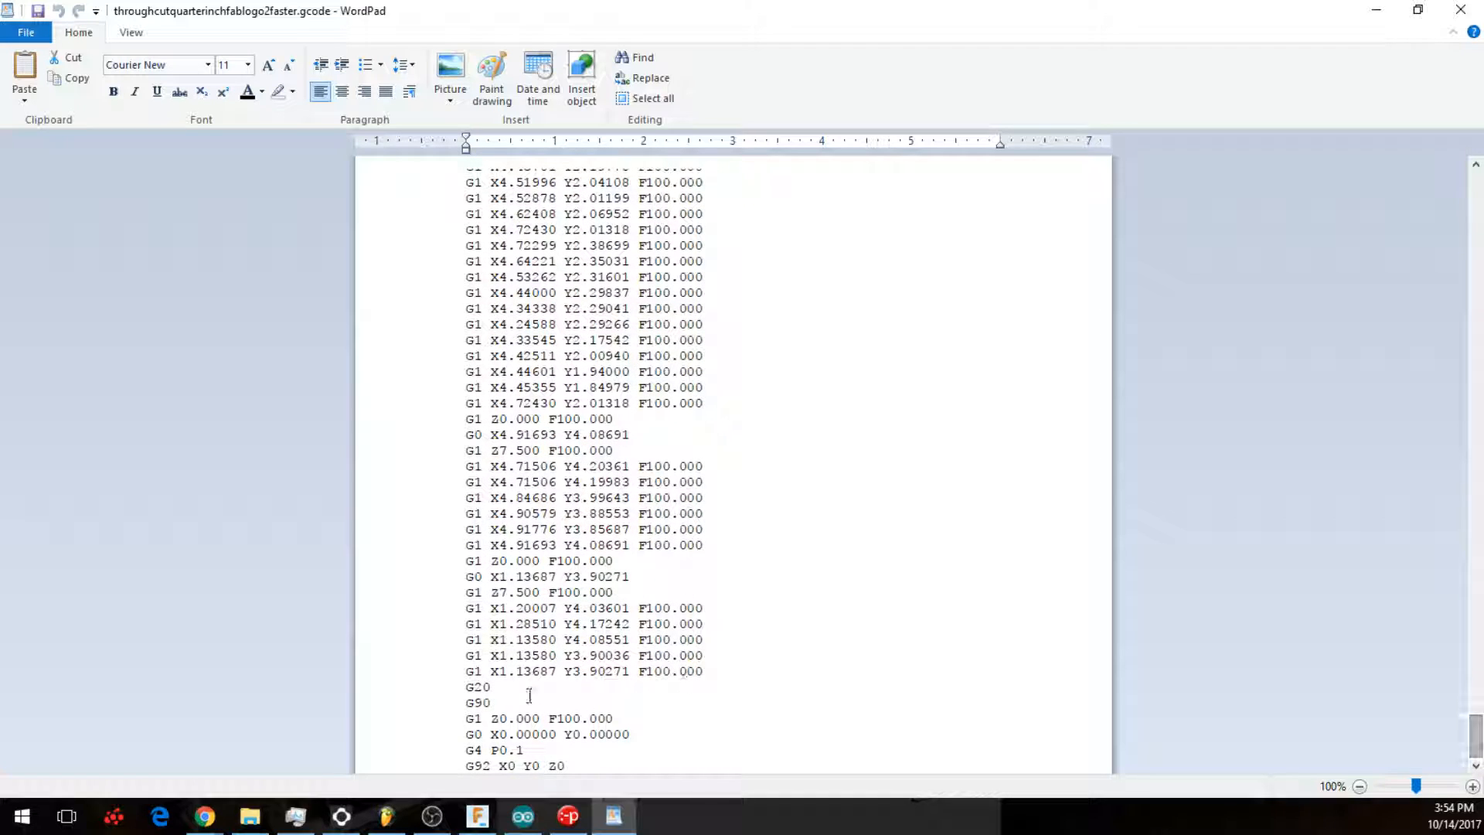
drag(466, 687, 595, 775)
click(1252, 642)
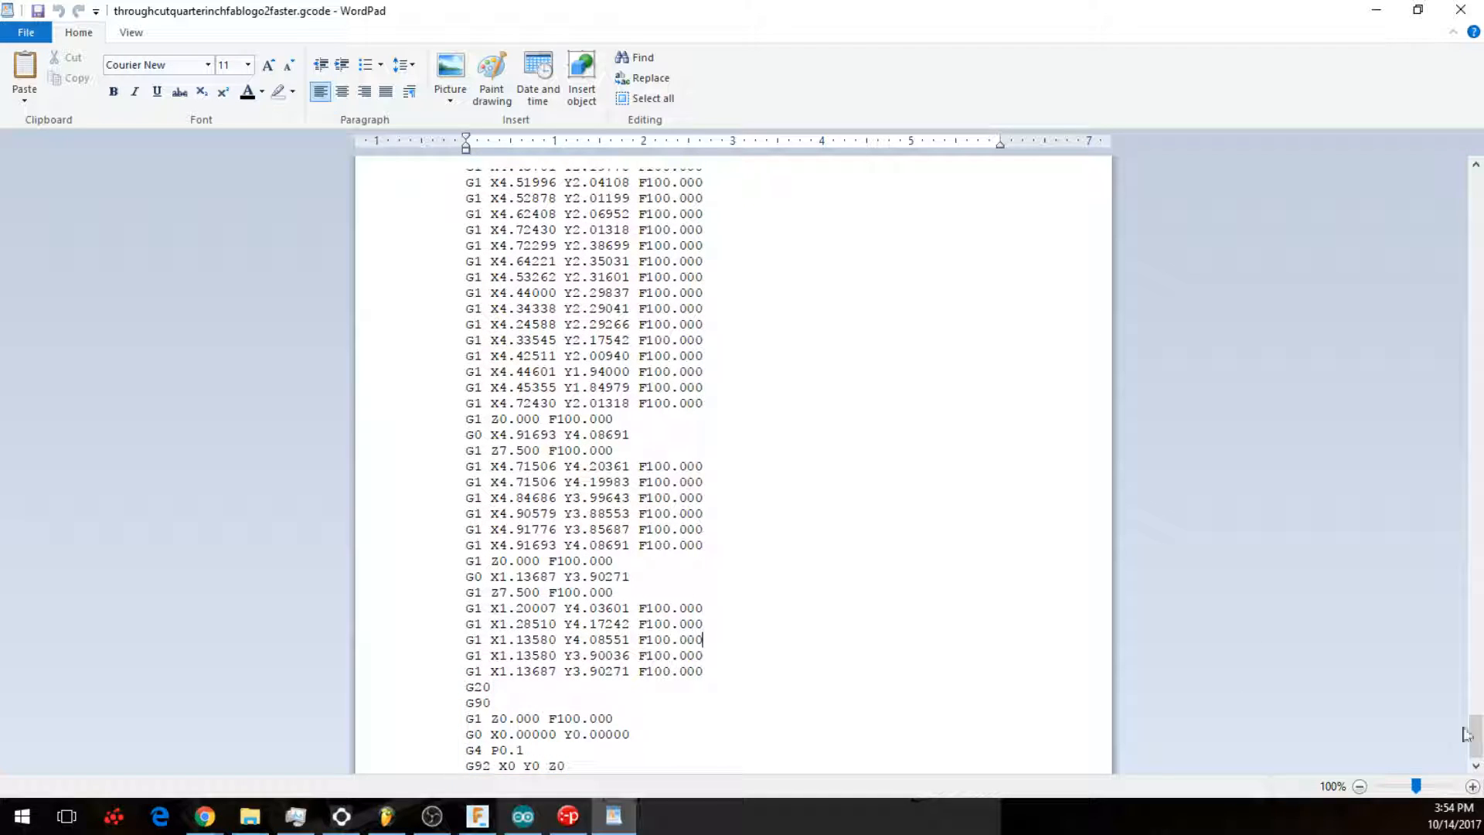
Step: Return to the start of the file and examine the X, Y and F values of the first G1 carving move after the setup block
drag(1472, 734, 1474, 190)
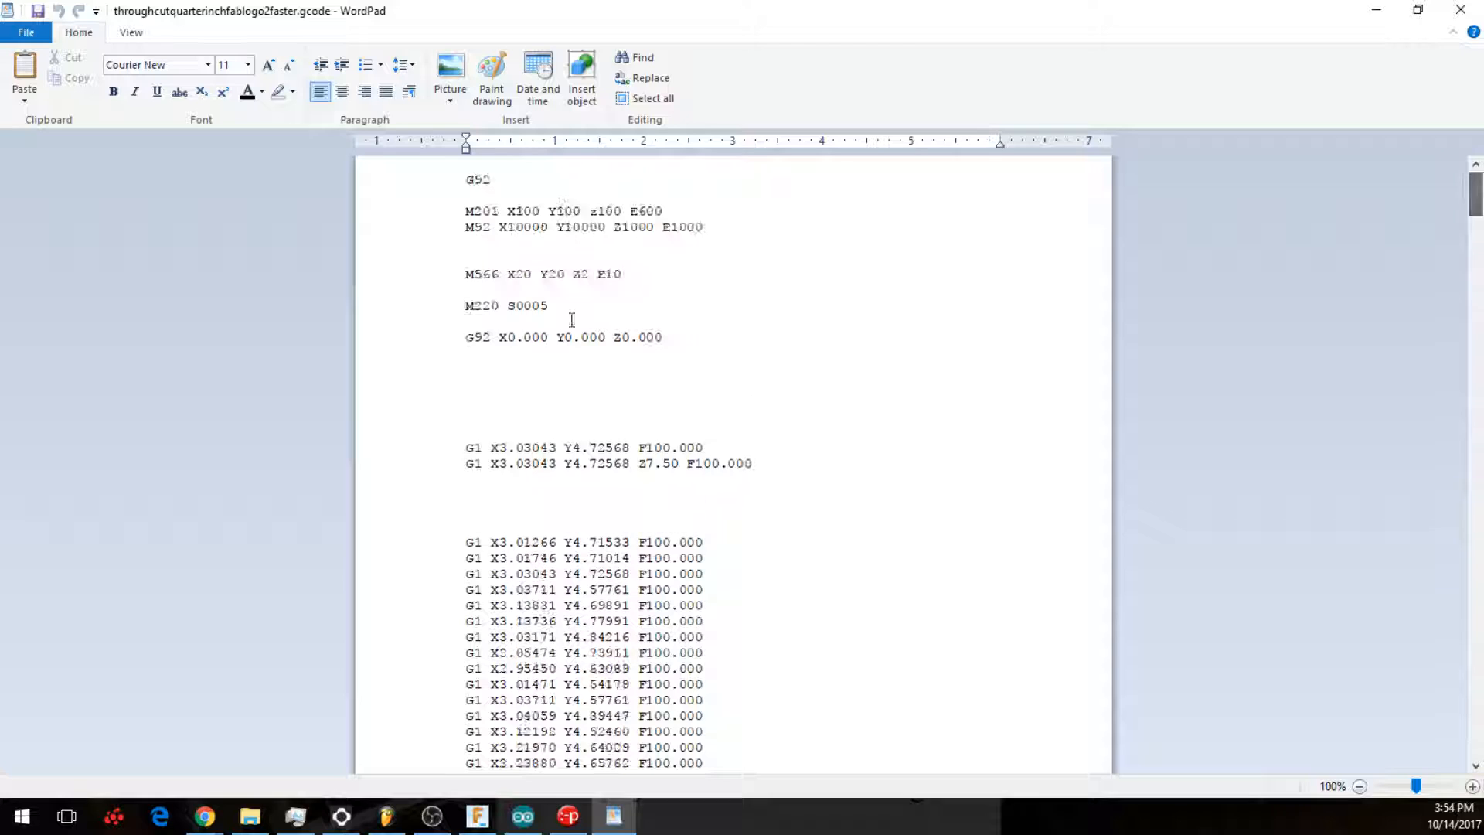
scroll(680, 495, down, 7)
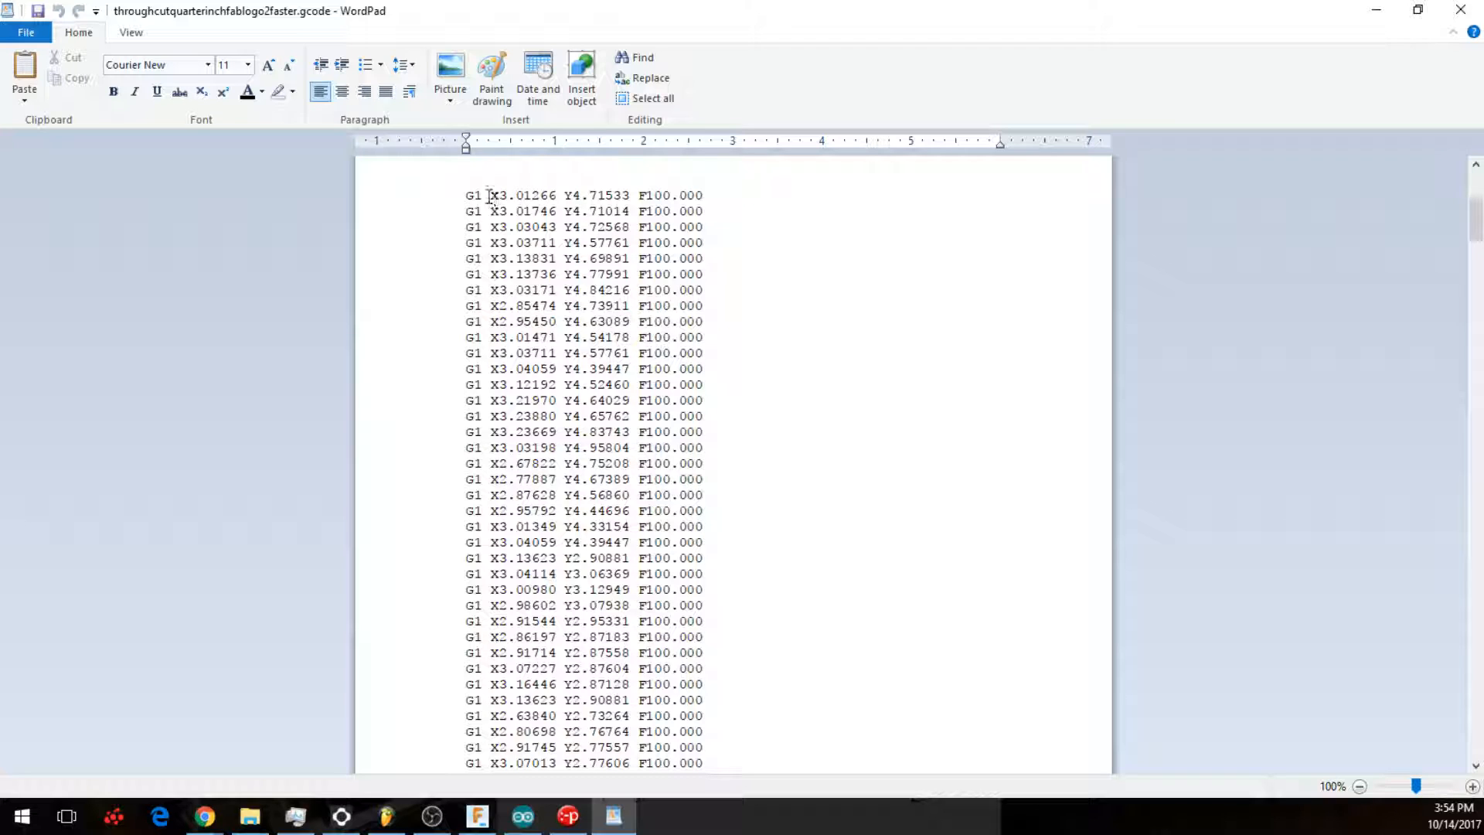
drag(488, 195, 679, 196)
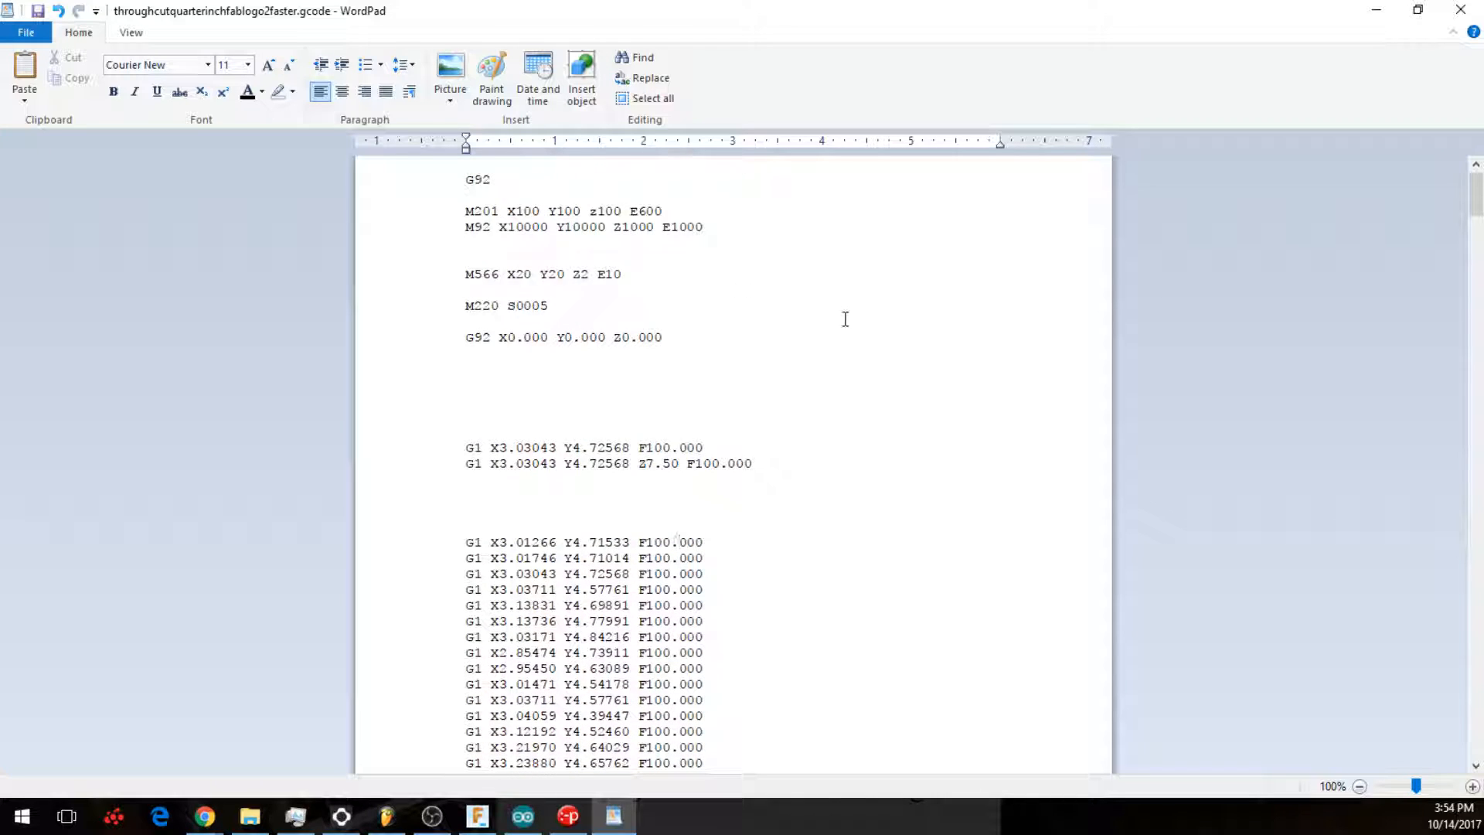
scroll(844, 318, down, 8)
scroll(850, 421, up, 9)
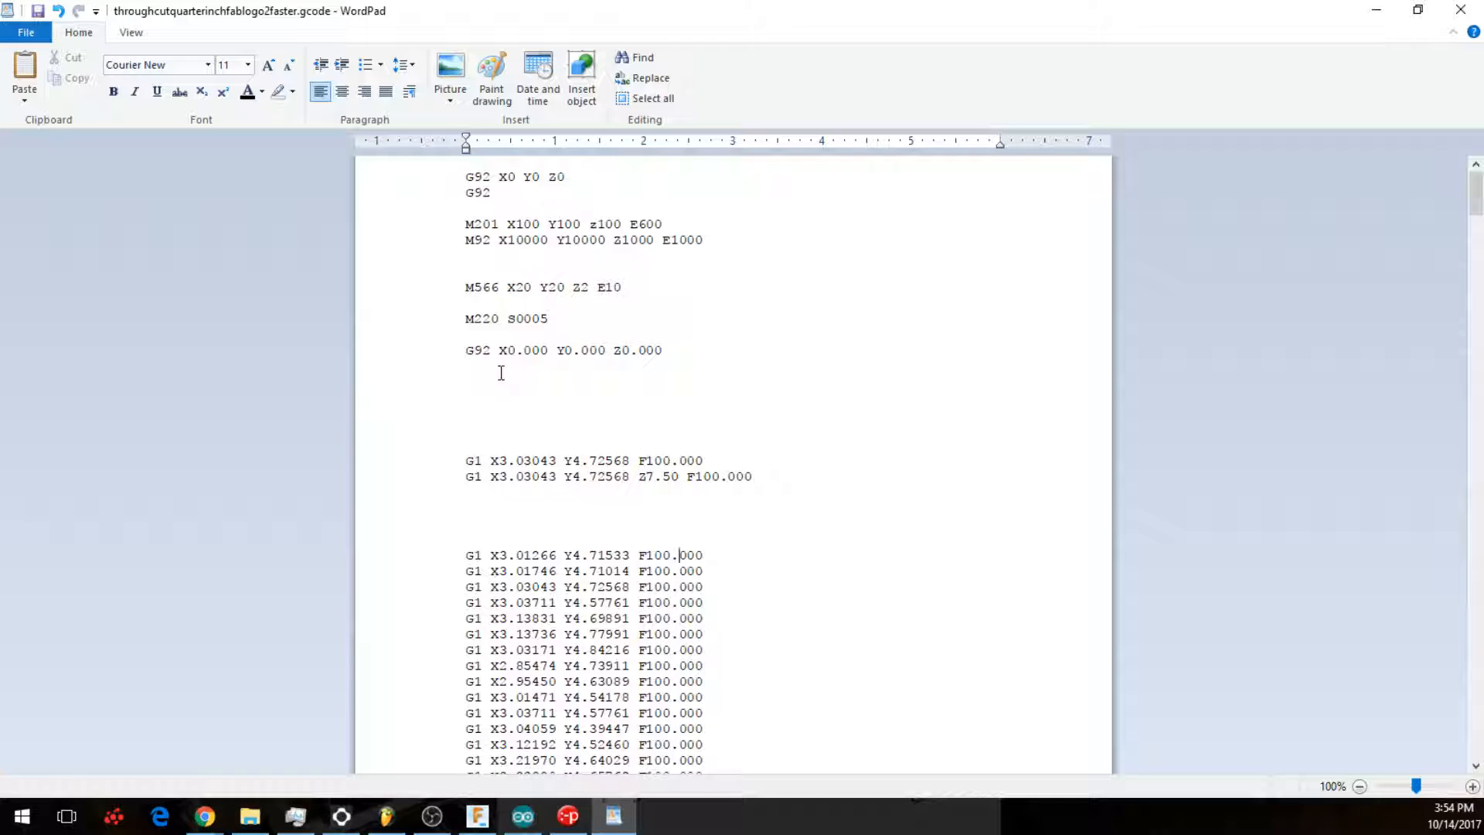
Step: Switch to Google Chrome in a new window
right_click(205, 815)
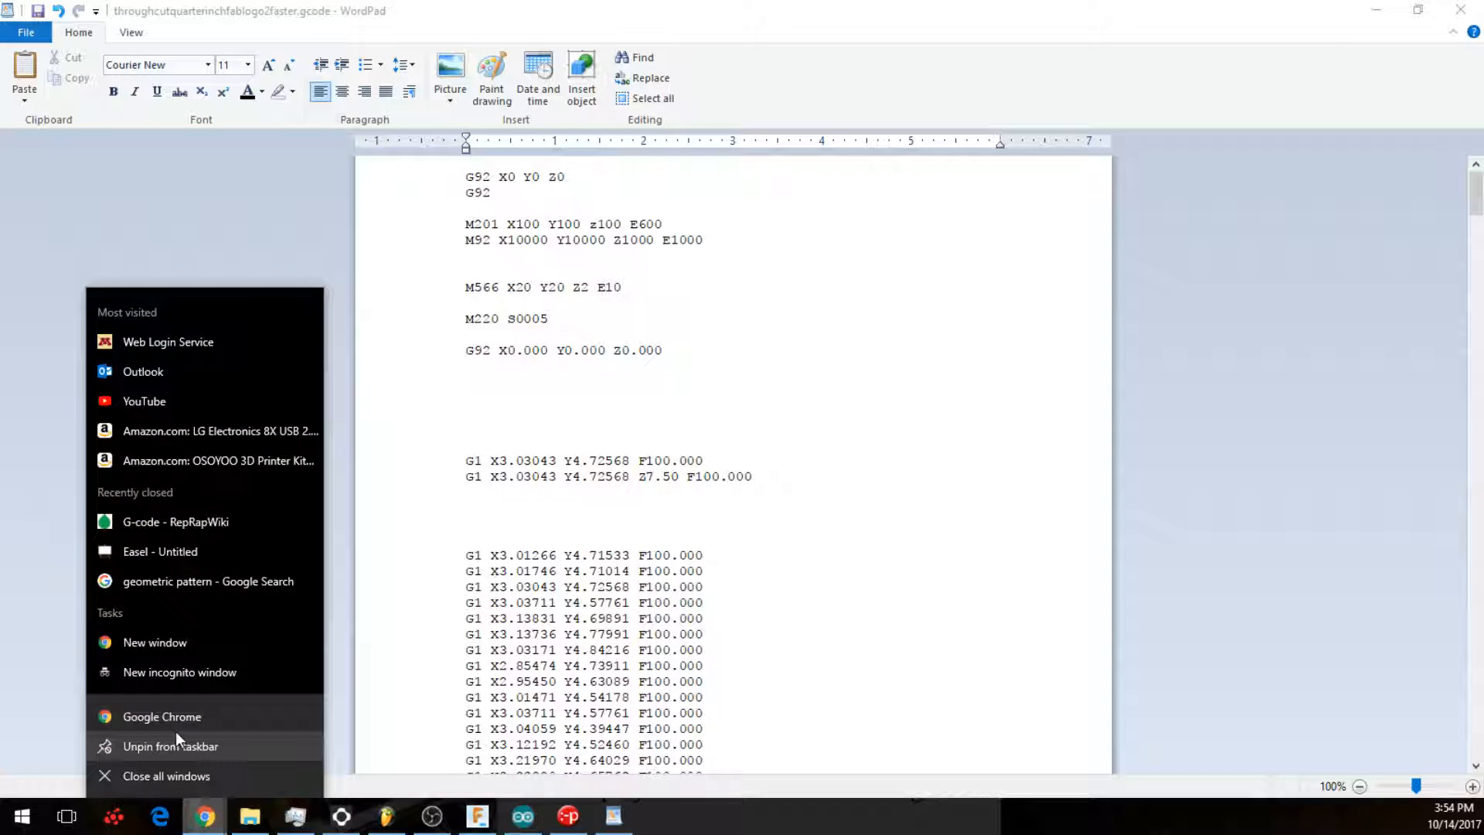
click(177, 719)
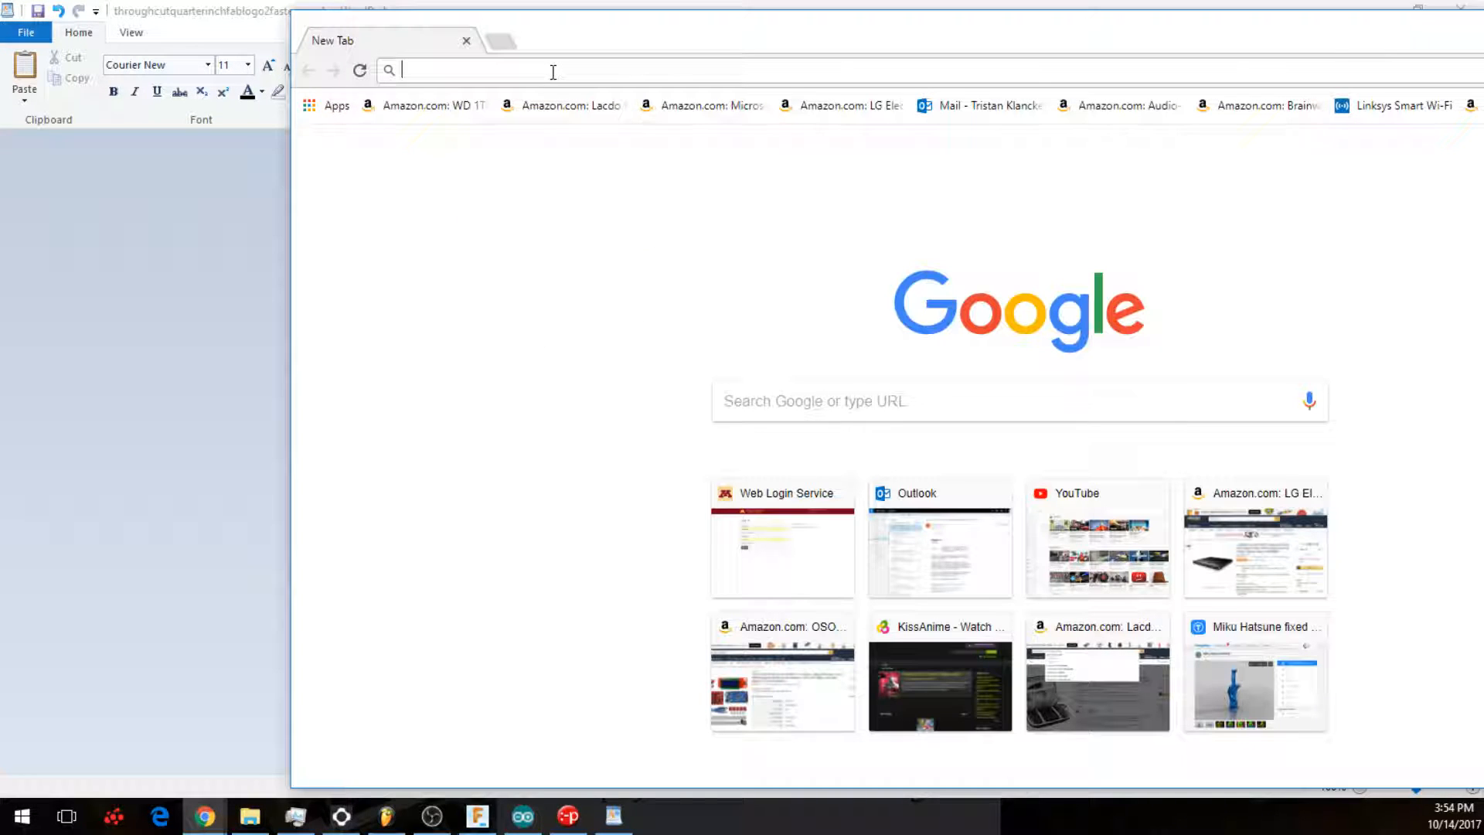